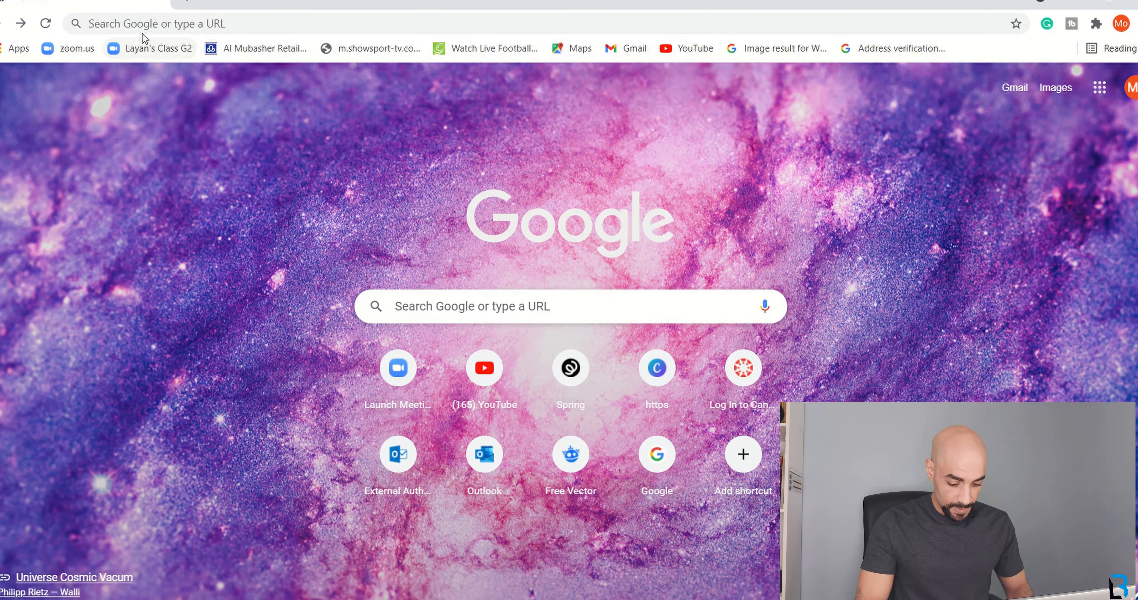
Put the cursor in the address bar of Chrome's New Tab page.
left_click(137, 25)
Go to canva.com by entering CANVA.COM in the address bar.
type("CANVA.COM")
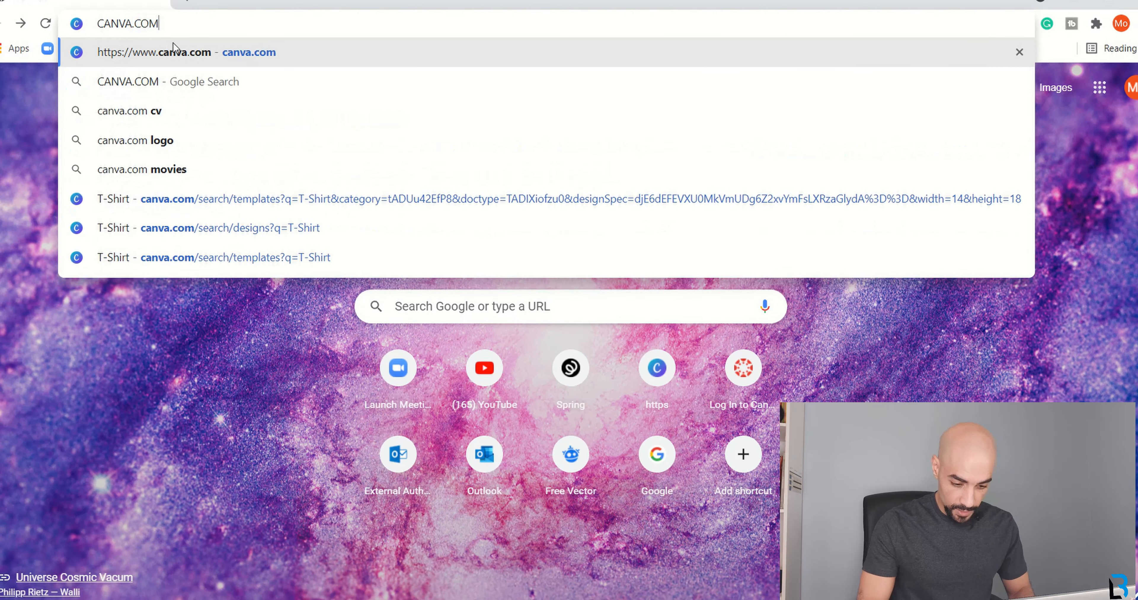
key("Return")
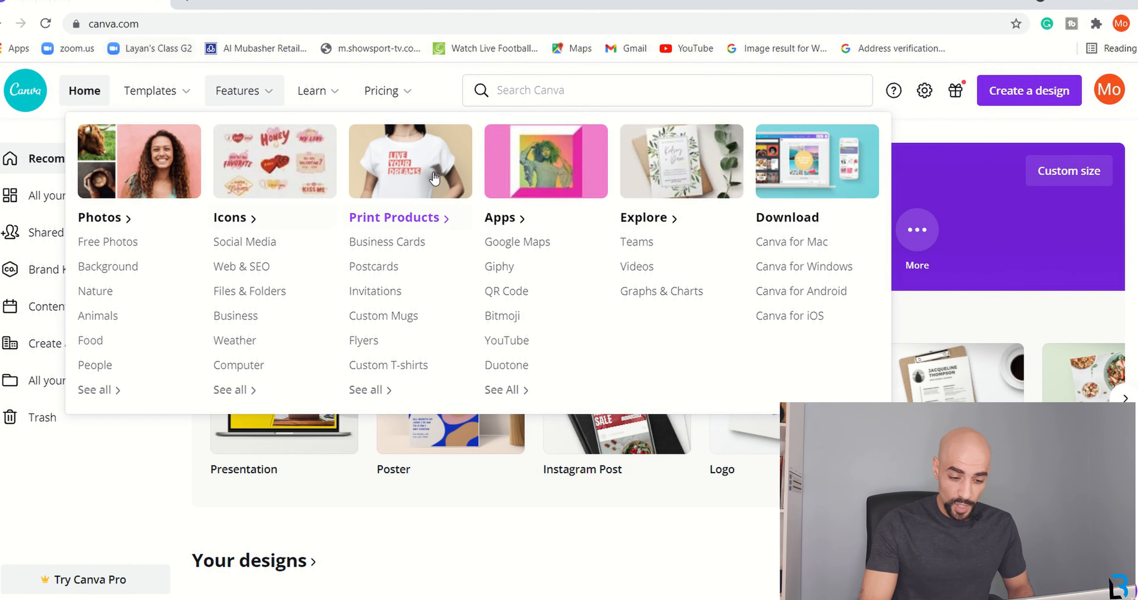
Search Canva for T-Shirt templates.
left_click(569, 88)
type("T")
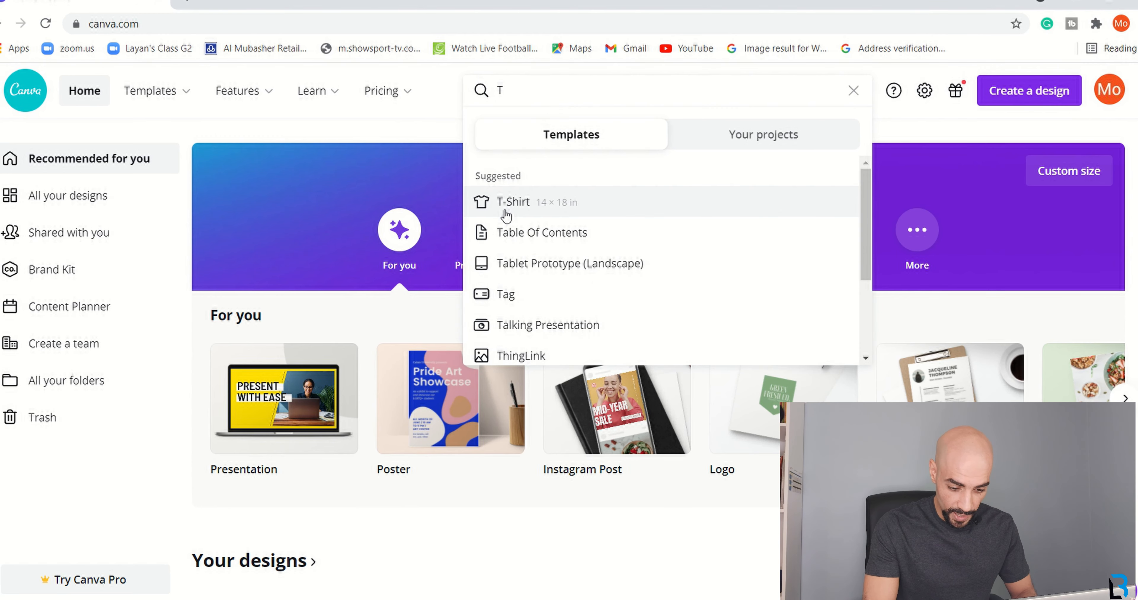
left_click(505, 214)
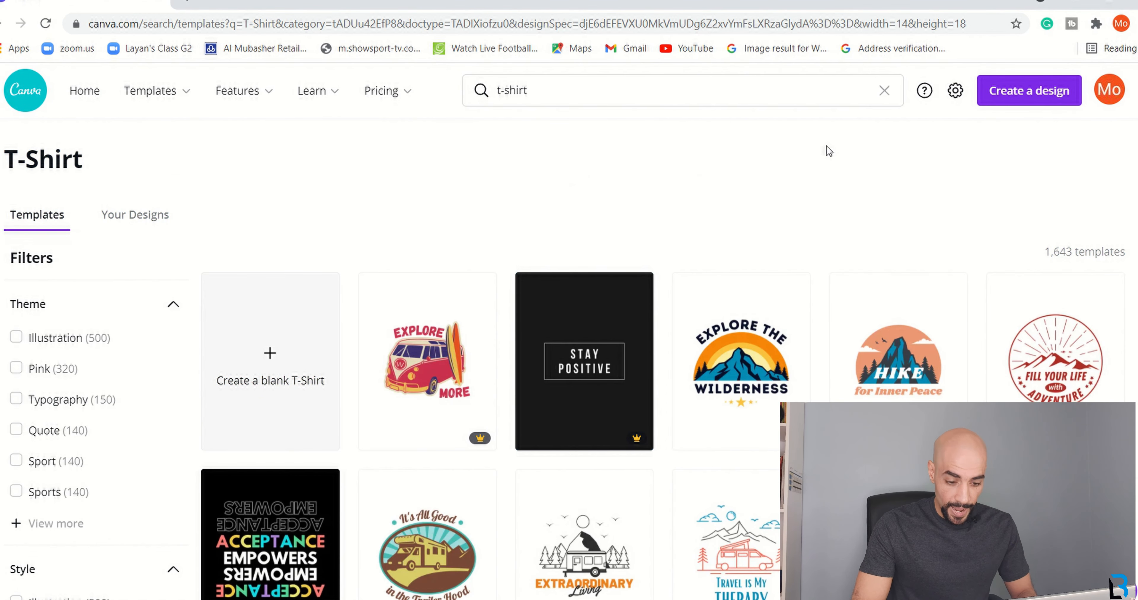
Scroll well down through the 1,643 T-Shirt template results.
scroll(851, 147, "down", 7)
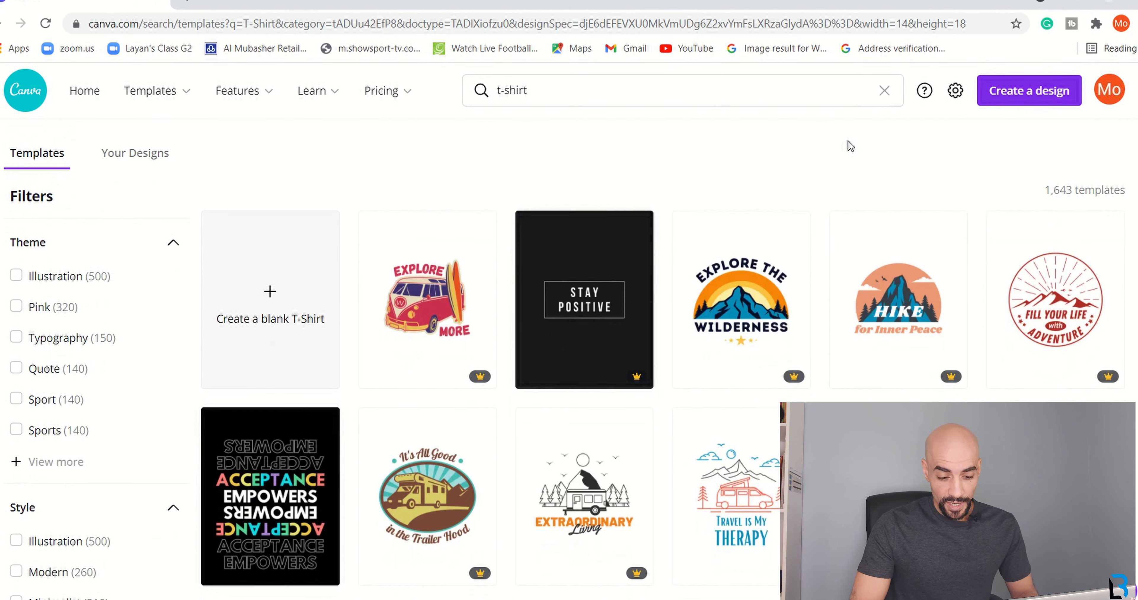
scroll(851, 146, "down", 3)
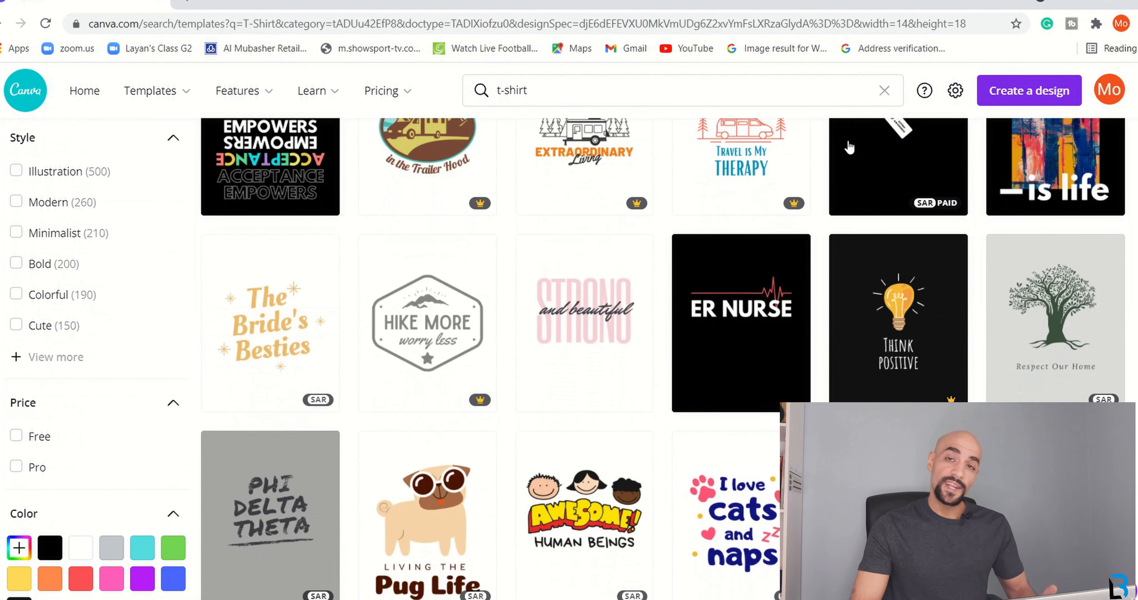
scroll(849, 148, "down", 10)
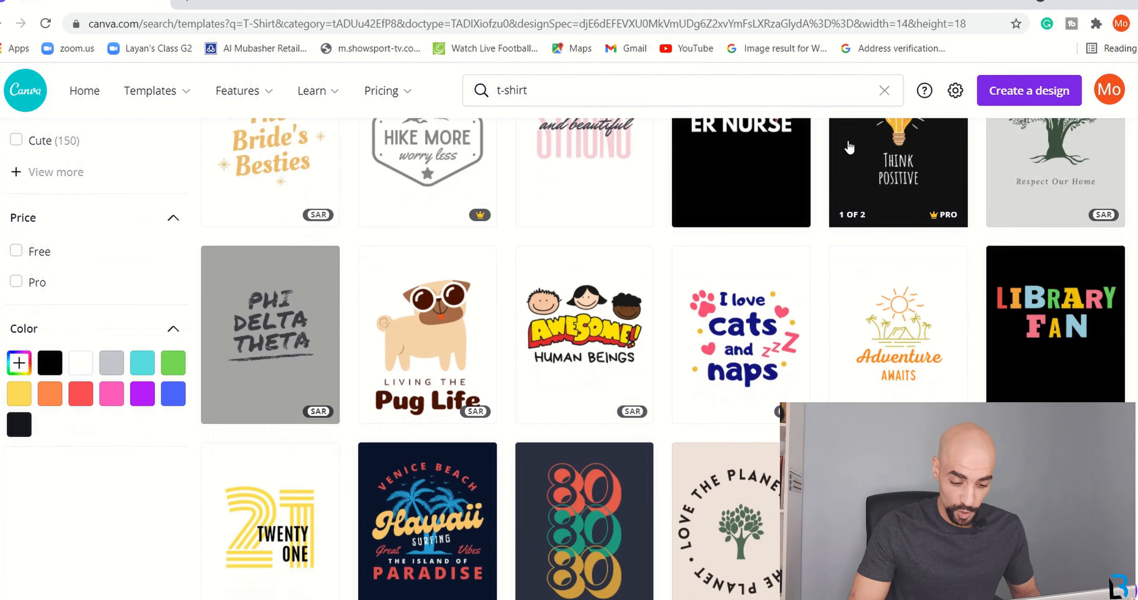
scroll(849, 147, "down", 1)
scroll(849, 148, "down", 5)
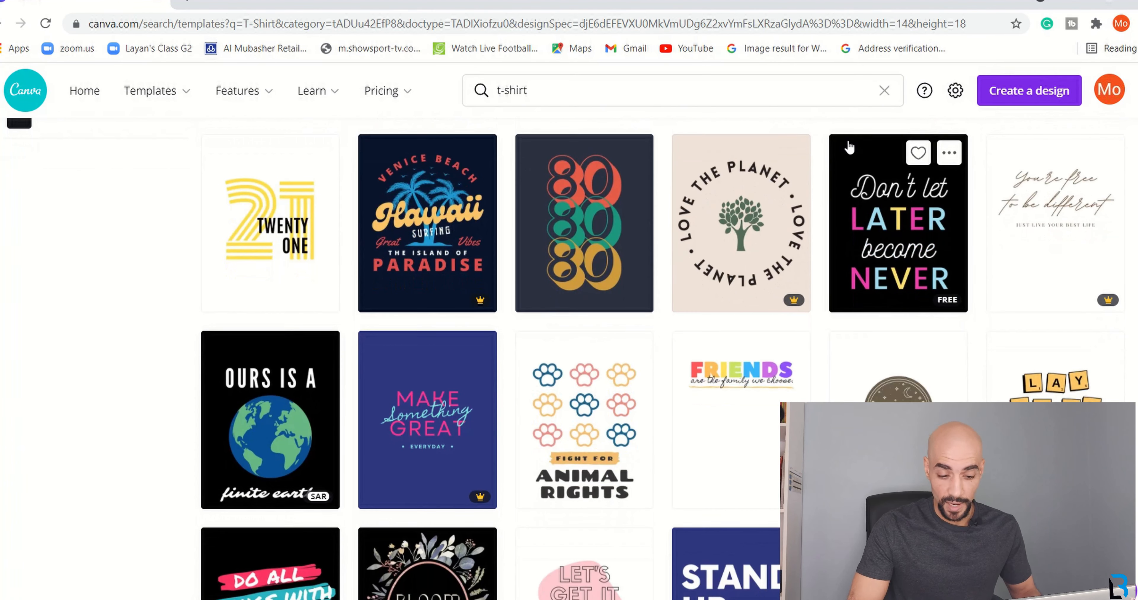
scroll(849, 145, "down", 4)
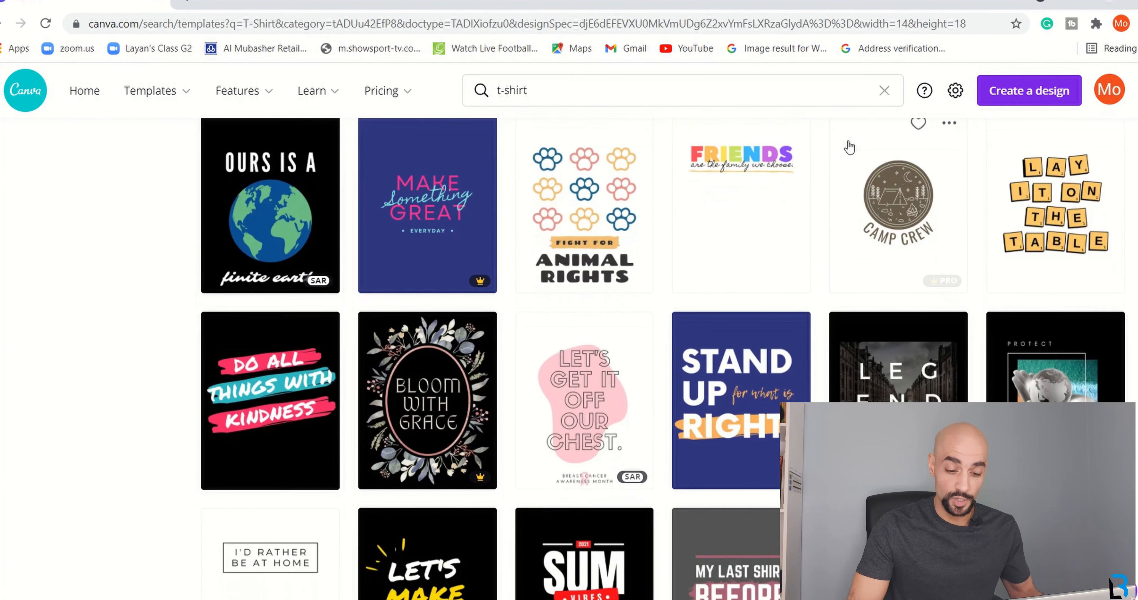
scroll(849, 147, "down", 7)
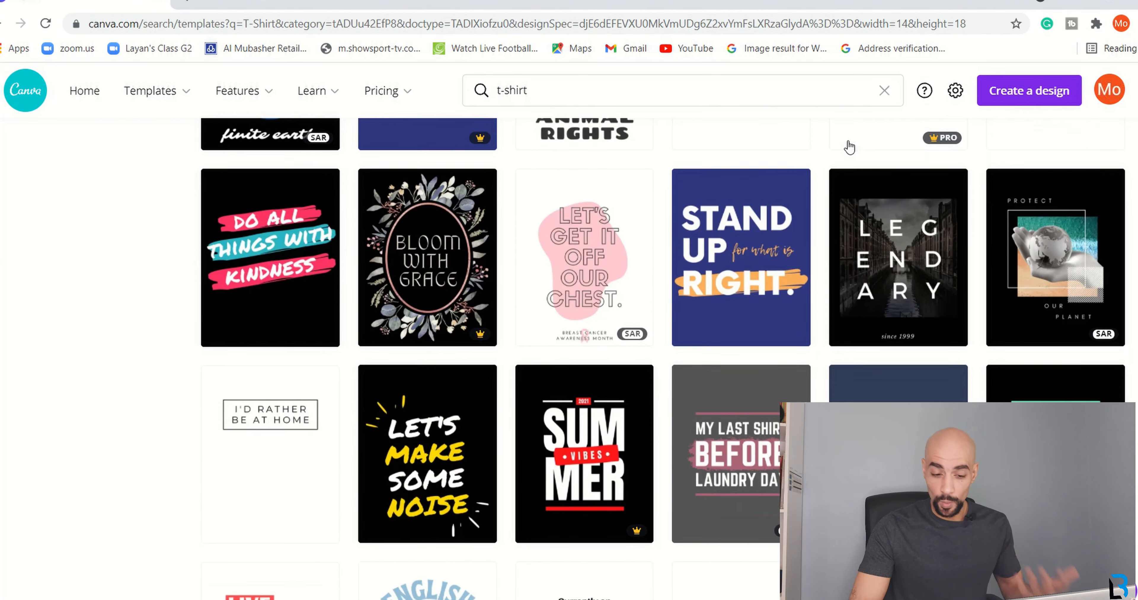
scroll(849, 147, "down", 5)
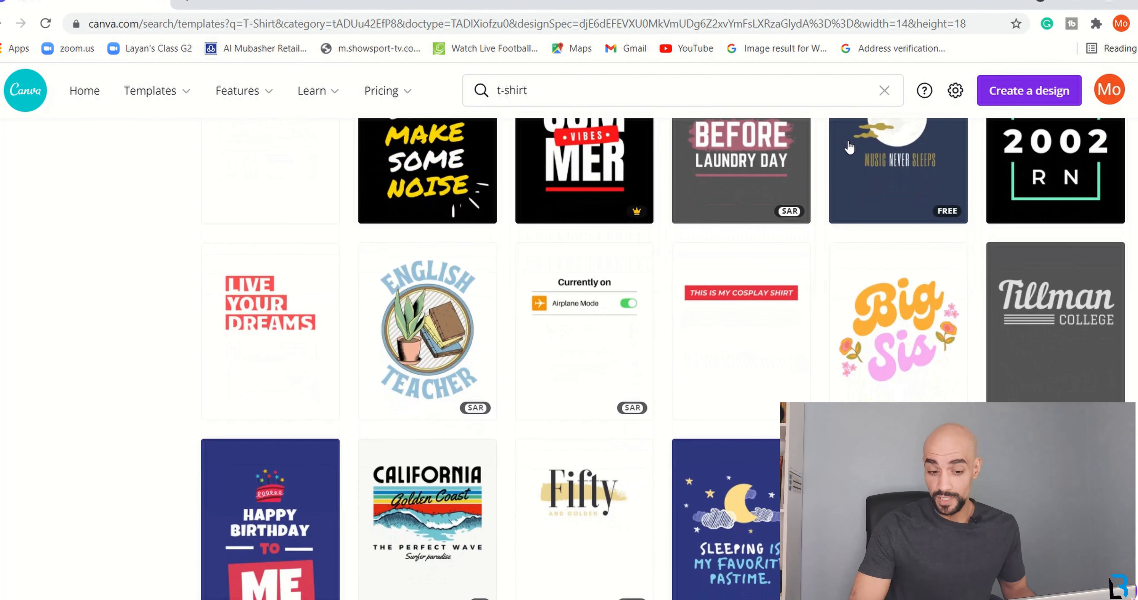
scroll(849, 148, "down", 6)
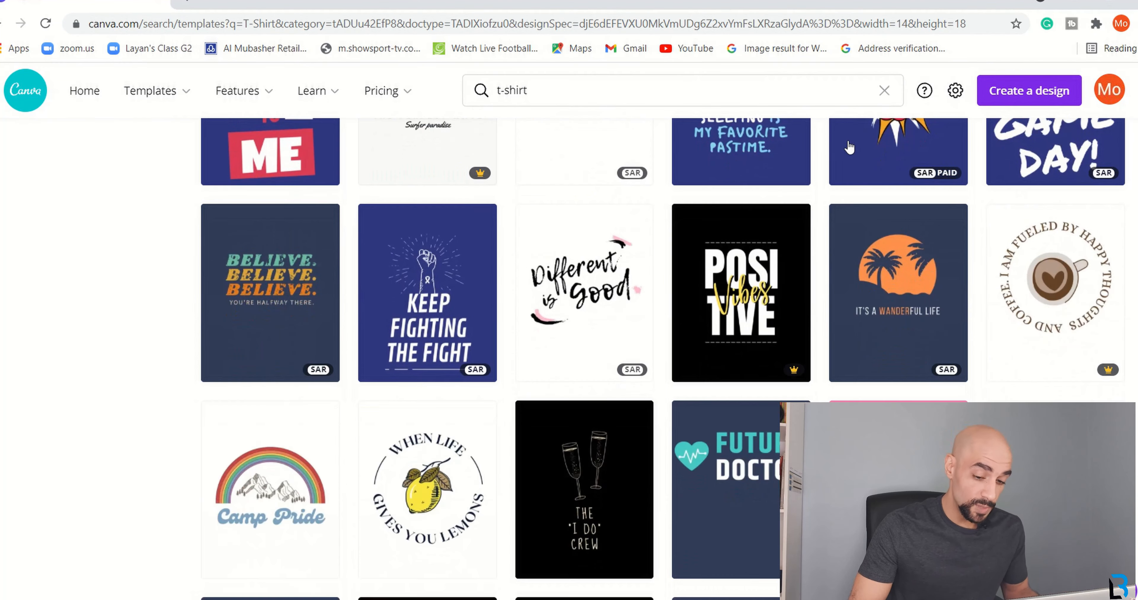
scroll(849, 148, "down", 5)
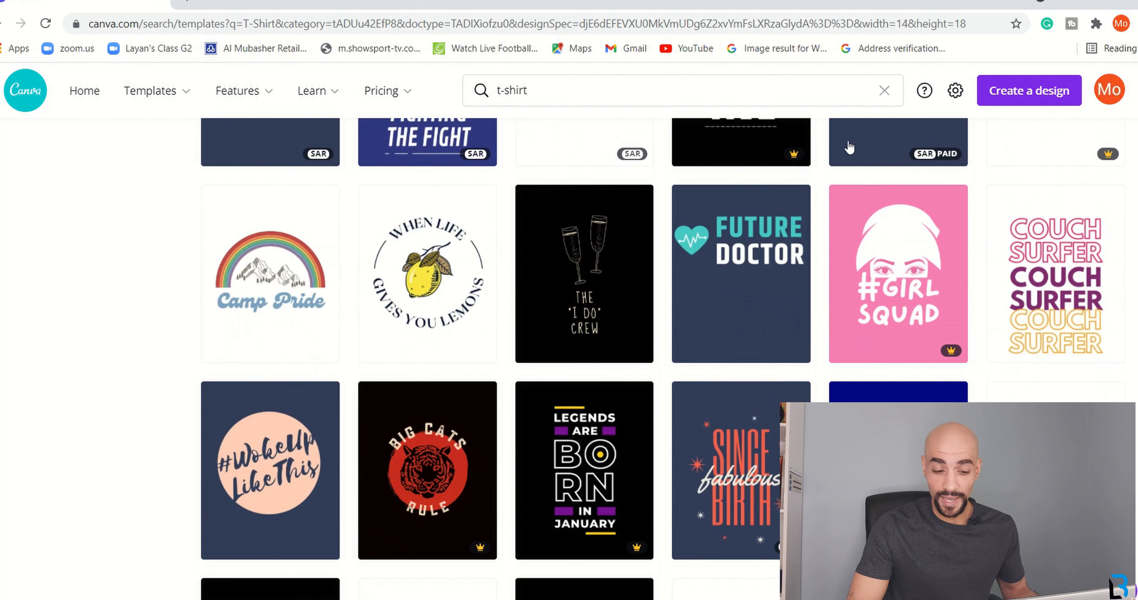
scroll(849, 148, "down", 4)
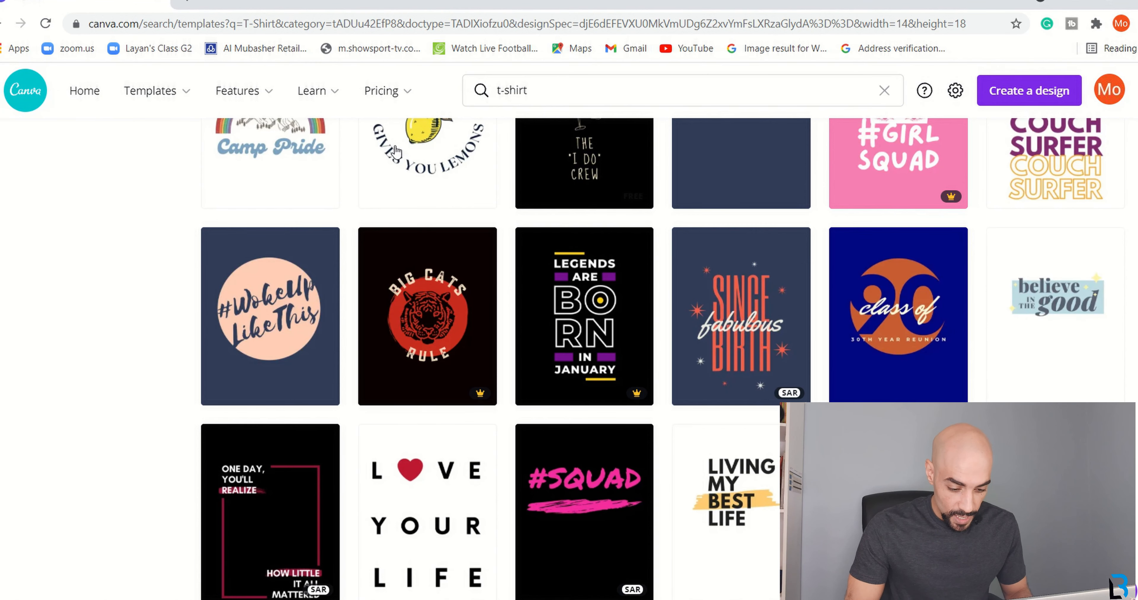
Open teespring.com in a new tab and start designing a new product.
left_click(189, 6)
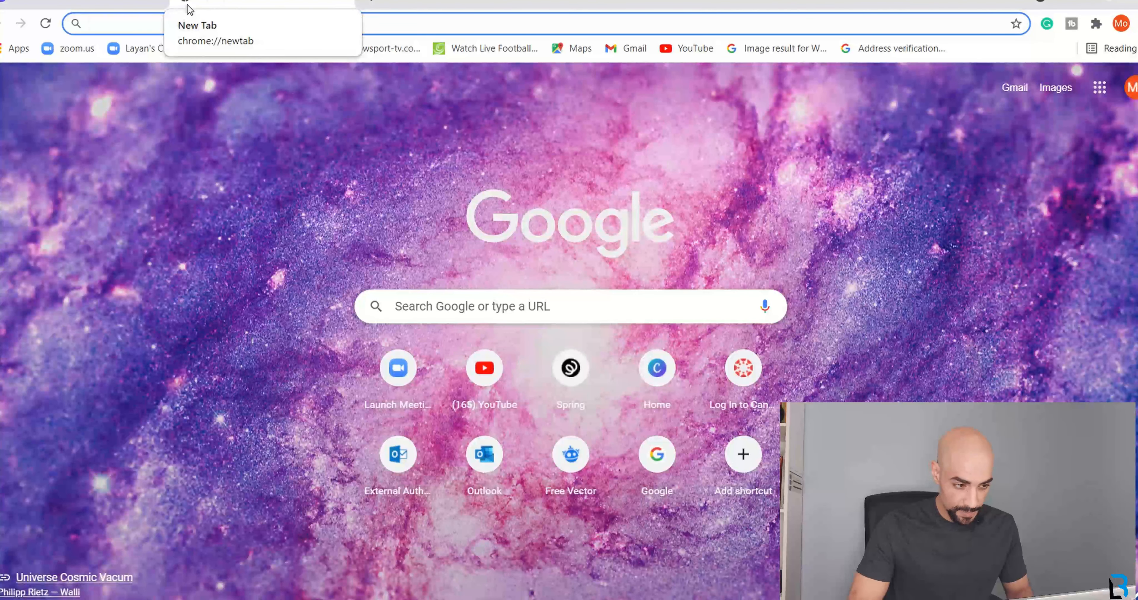
type("TEESpring.com")
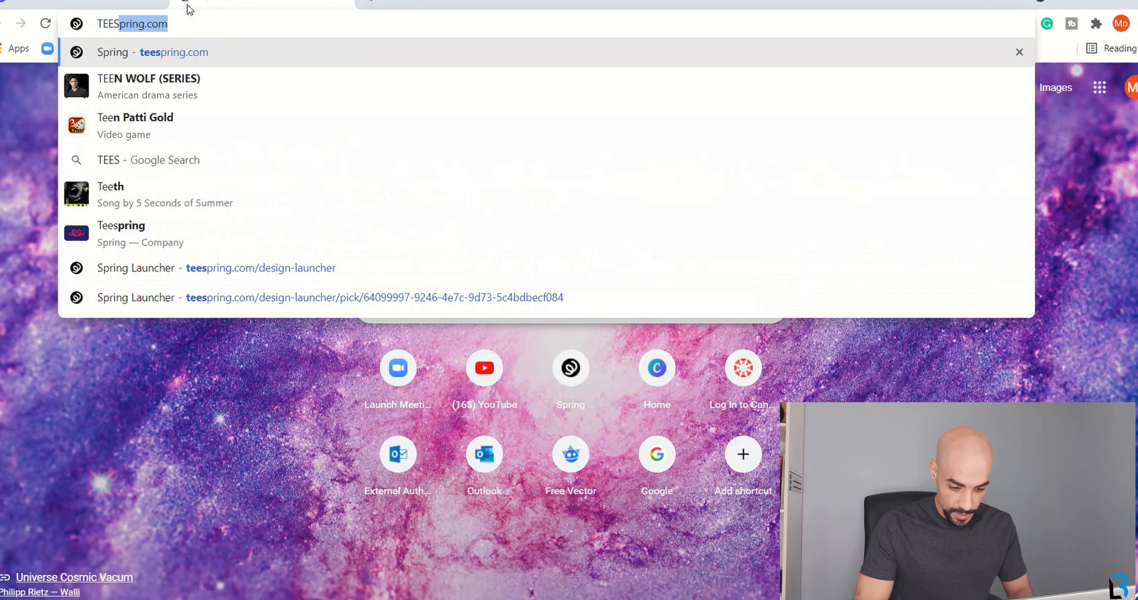
key("Return")
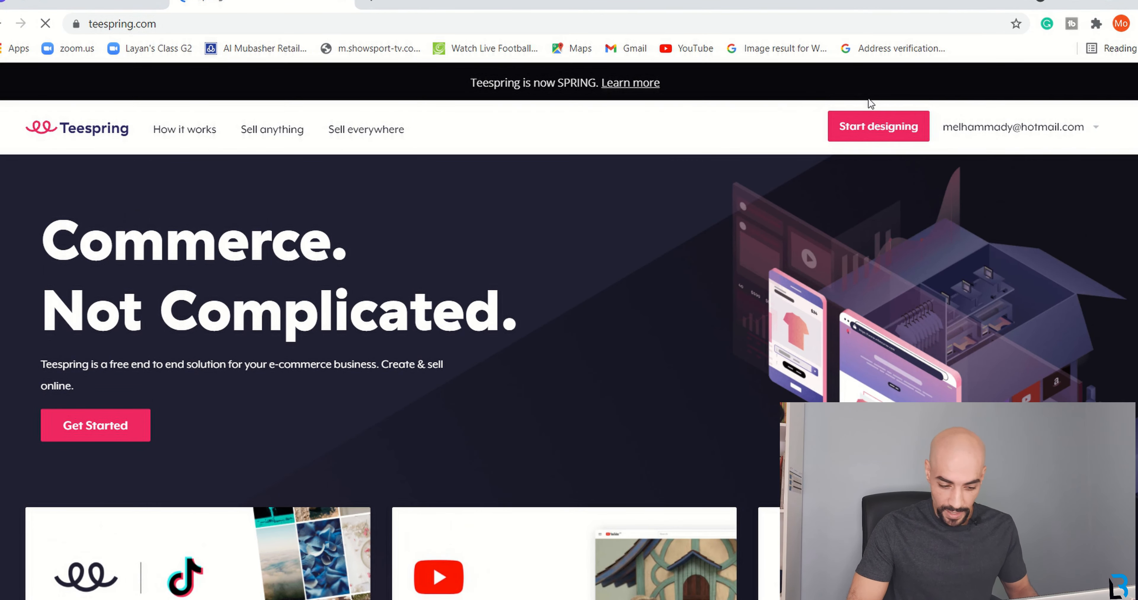
left_click(876, 130)
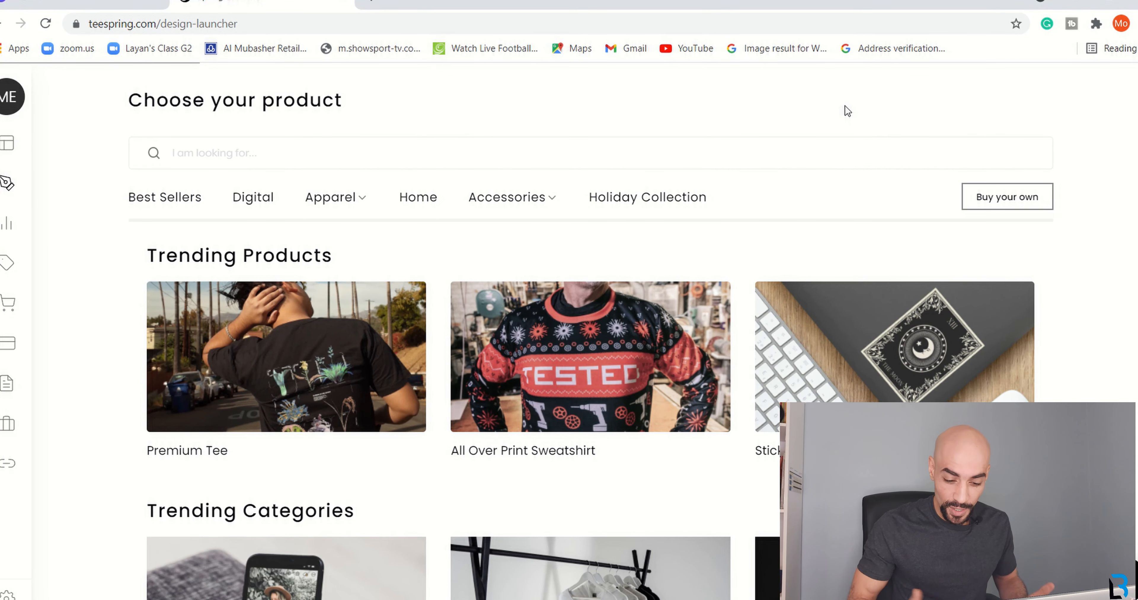
Browse Teespring's product catalogue and open the Apparel category of Unisex / Men's T-Shirts.
scroll(846, 108, "down", 1)
scroll(846, 106, "down", 2)
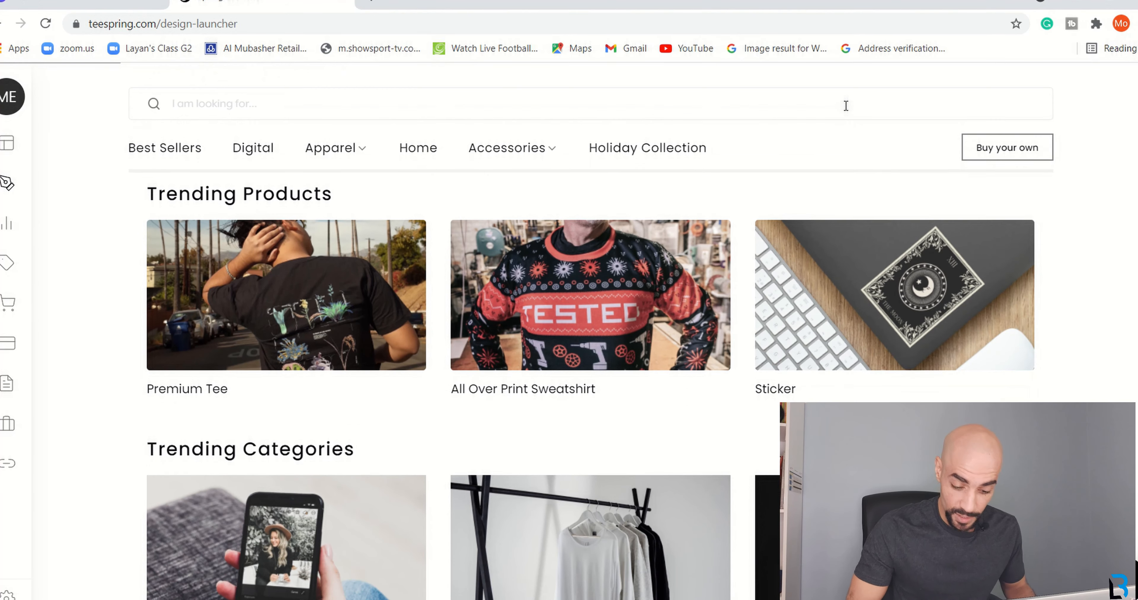
scroll(846, 106, "down", 7)
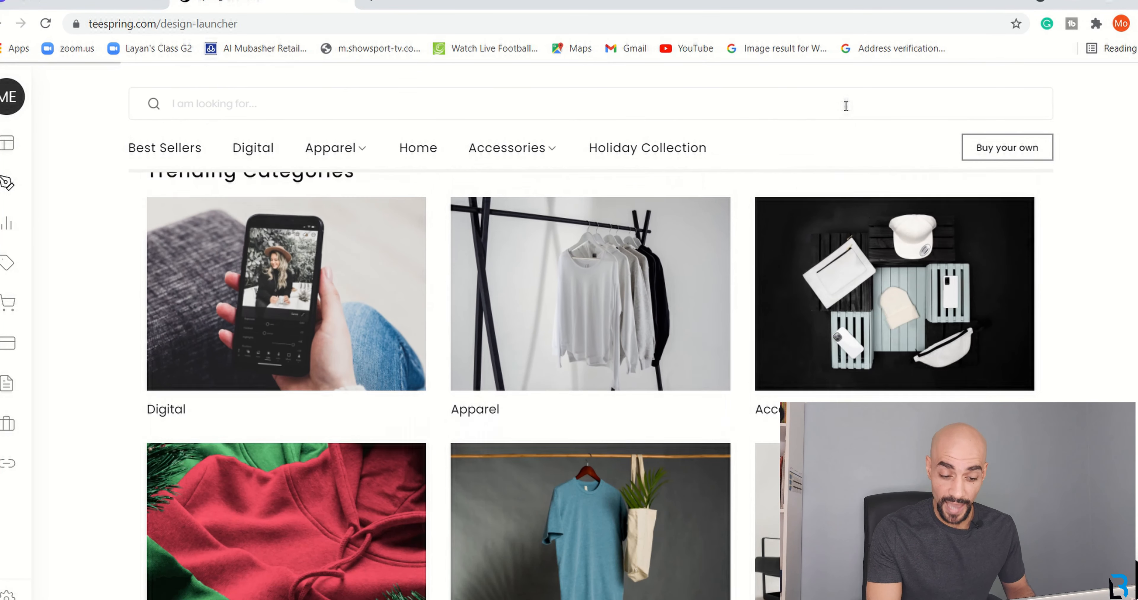
scroll(846, 106, "down", 13)
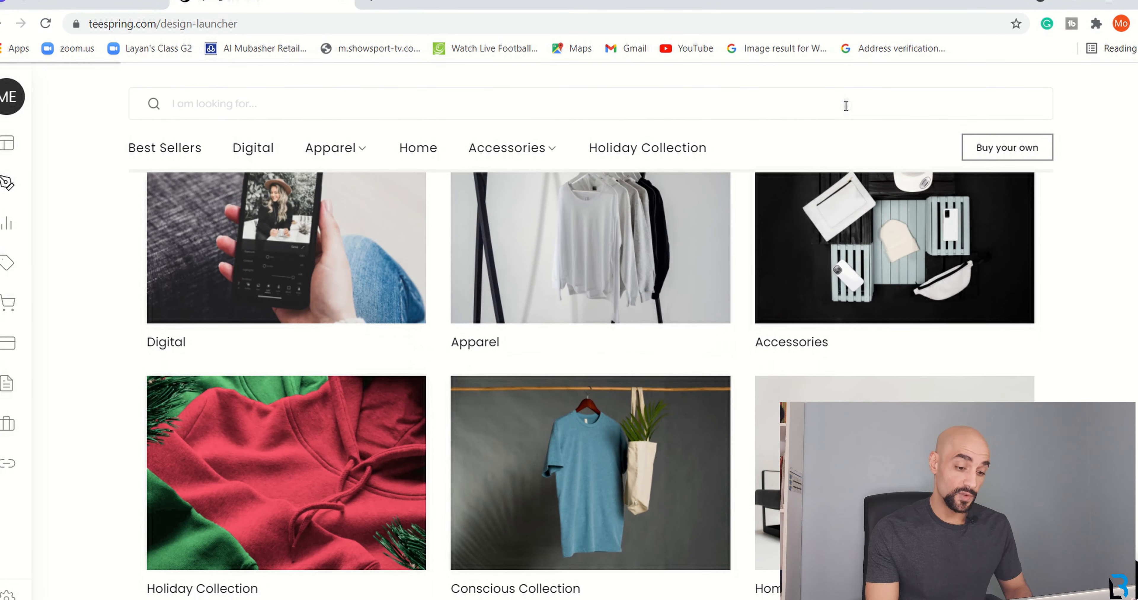
scroll(846, 106, "down", 18)
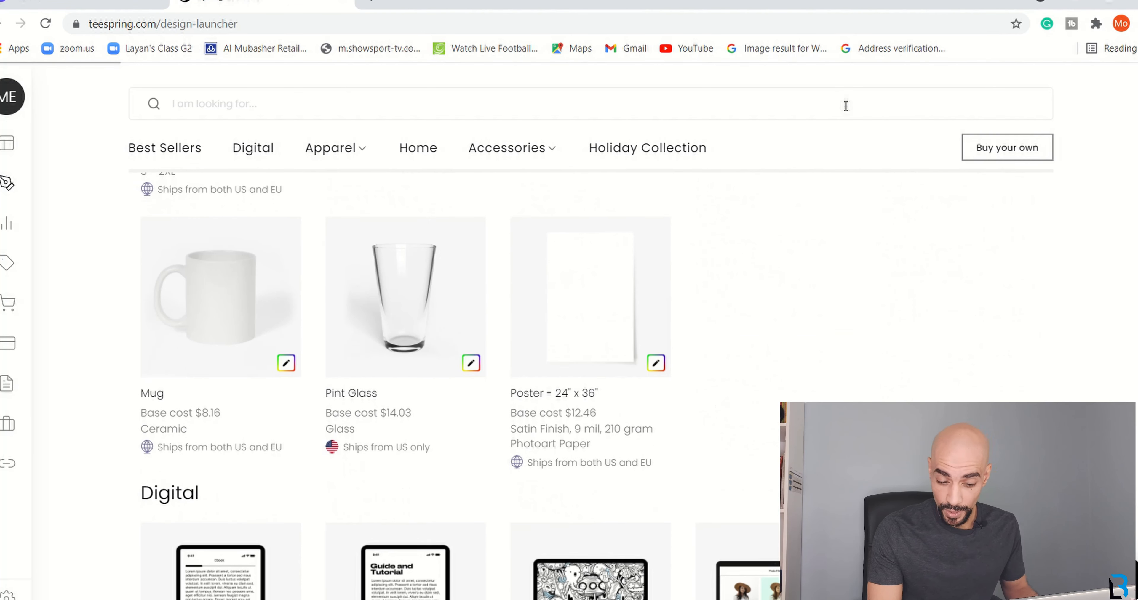
scroll(847, 106, "up", 15)
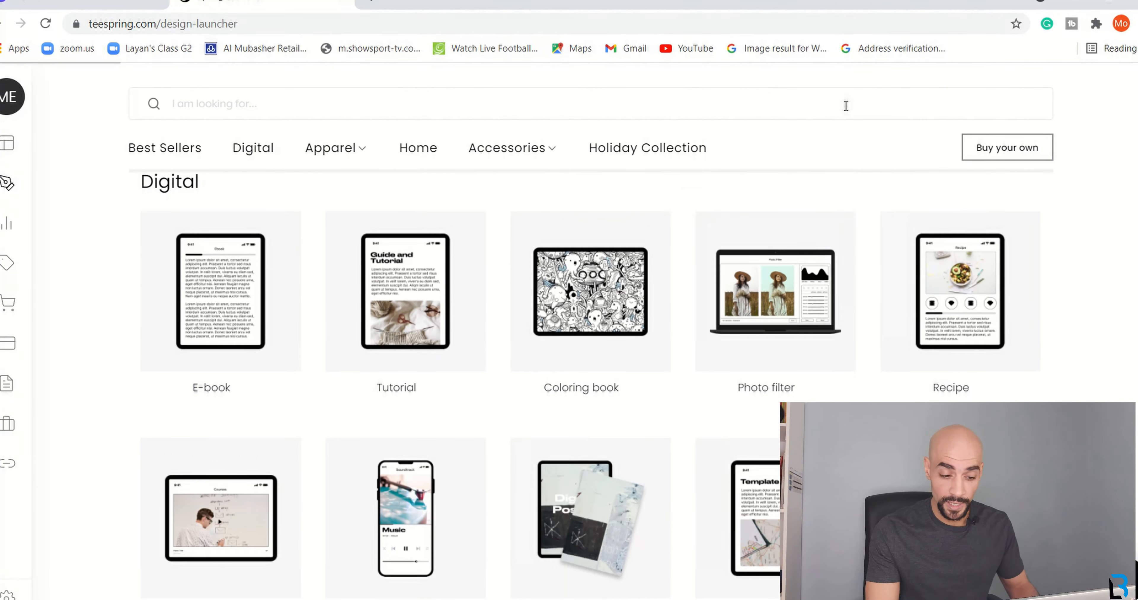
scroll(846, 106, "up", 15)
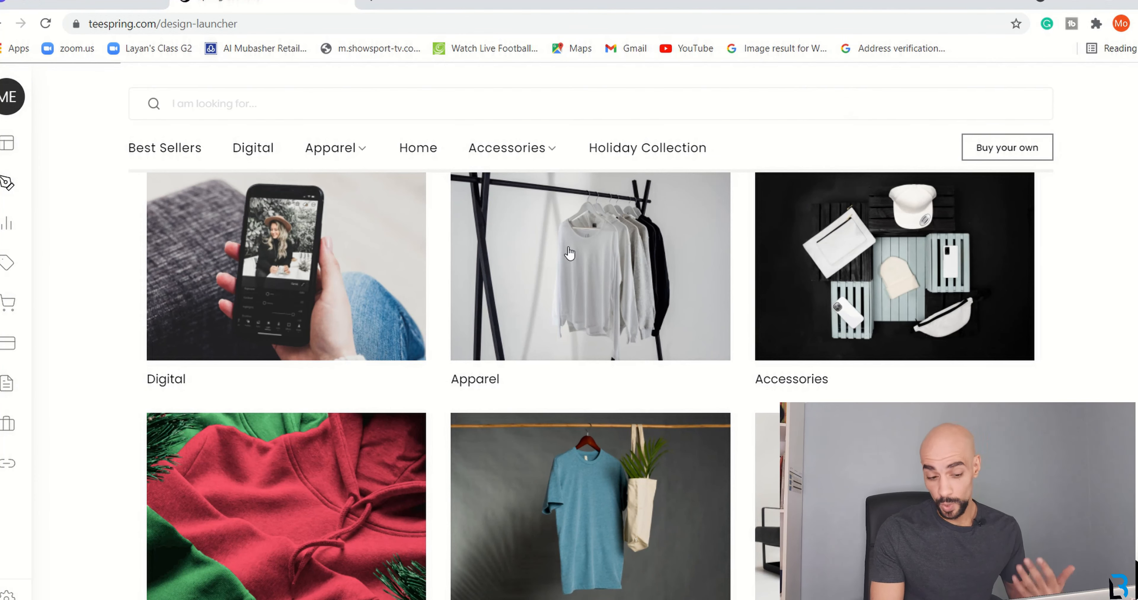
left_click(569, 253)
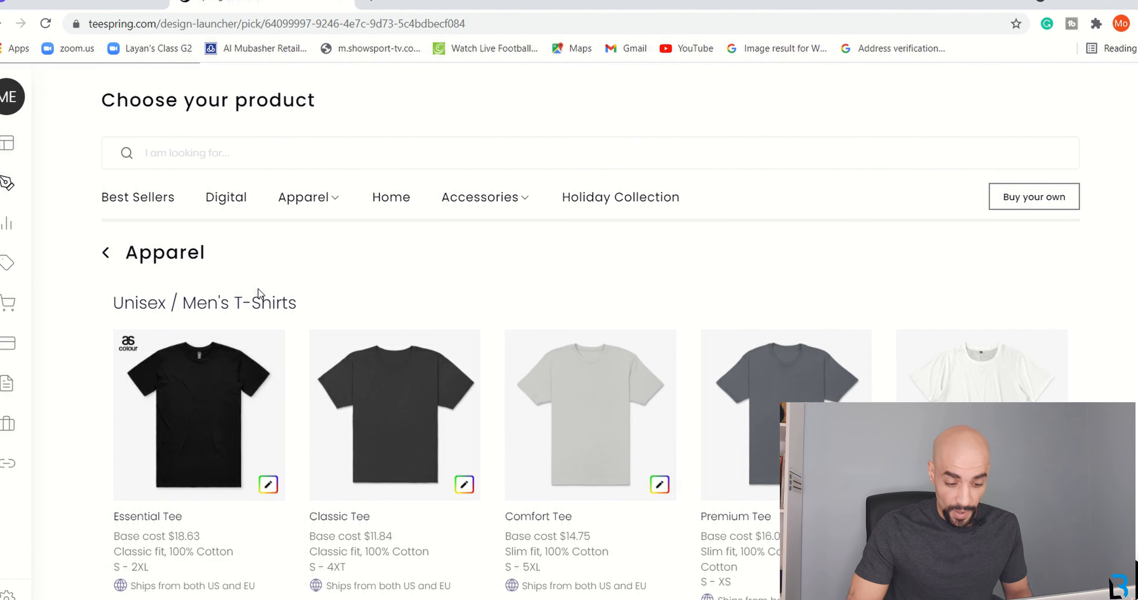
Open the white tee's Start Designing link in a new window.
scroll(374, 275, "down", 1)
scroll(375, 277, "down", 6)
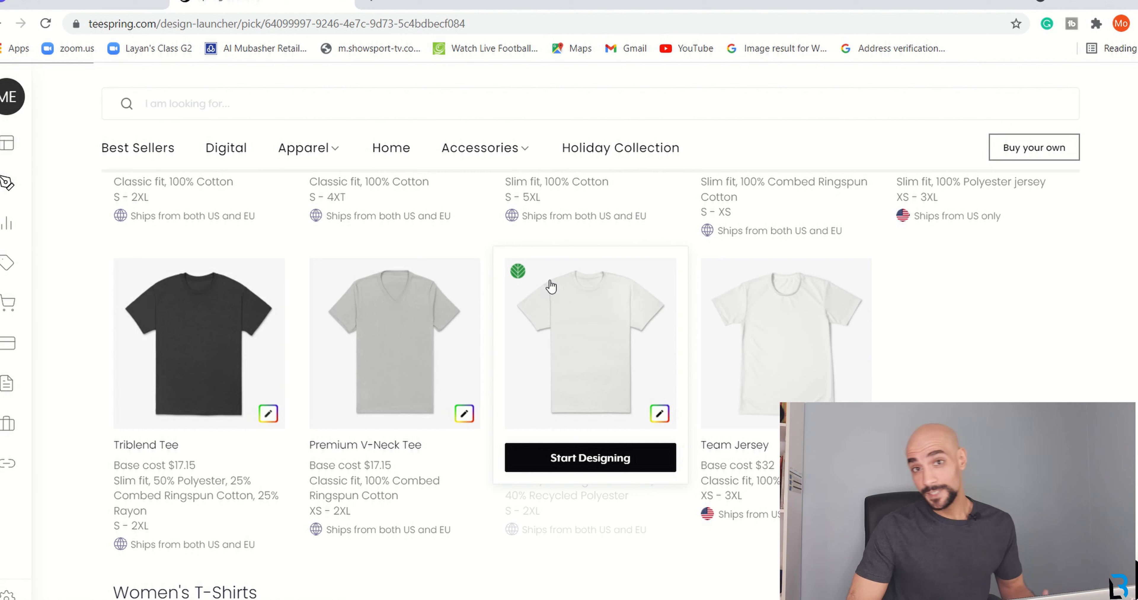
right_click(583, 462)
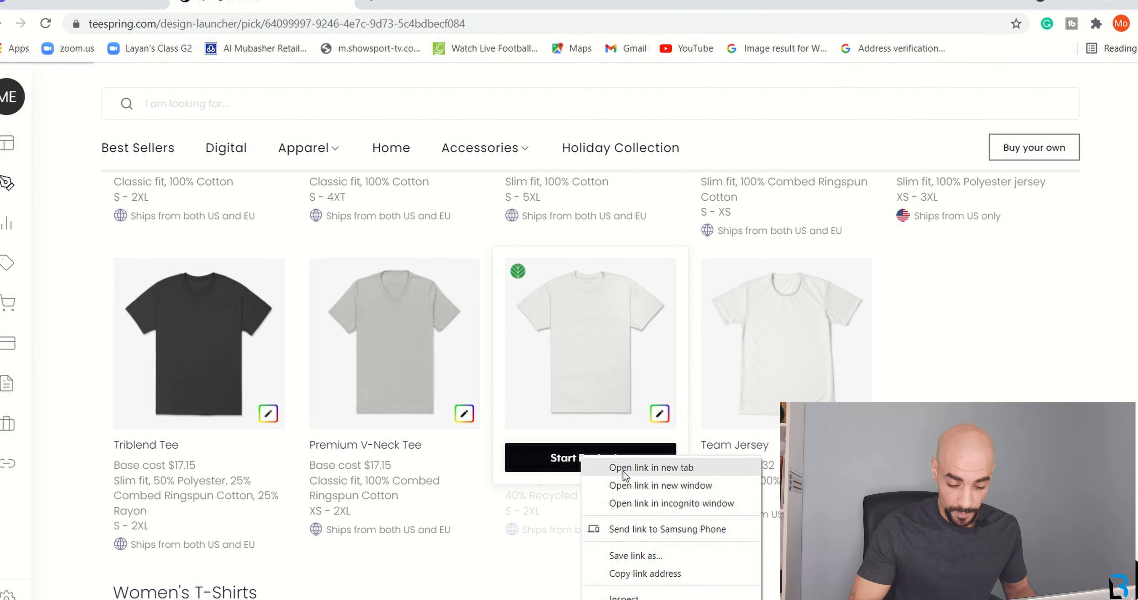
left_click(663, 489)
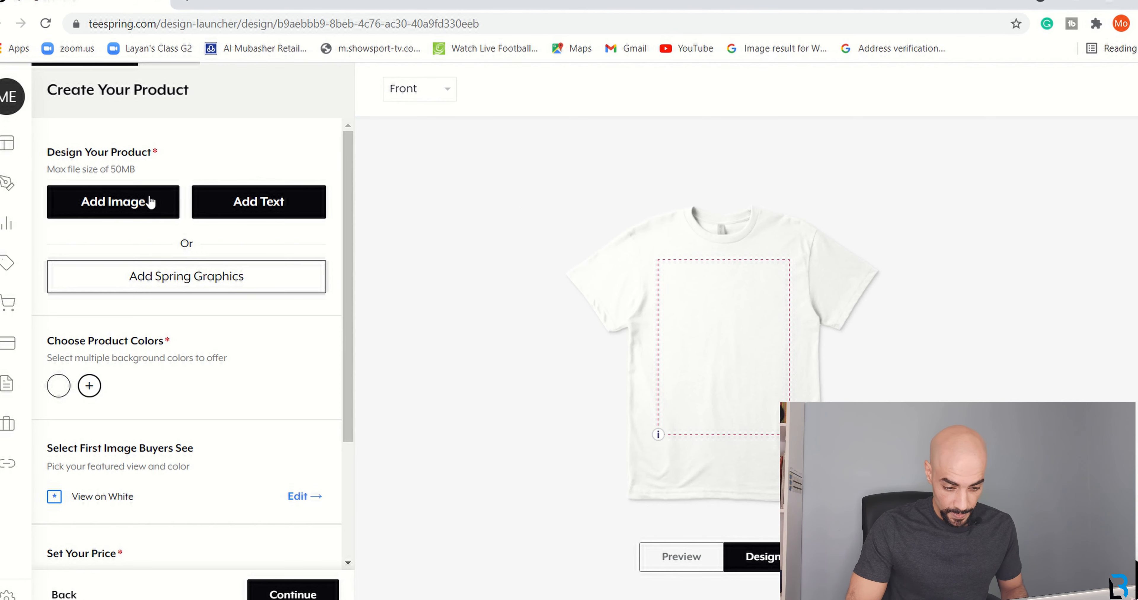
Start adding an image to the white tee design.
left_click(140, 203)
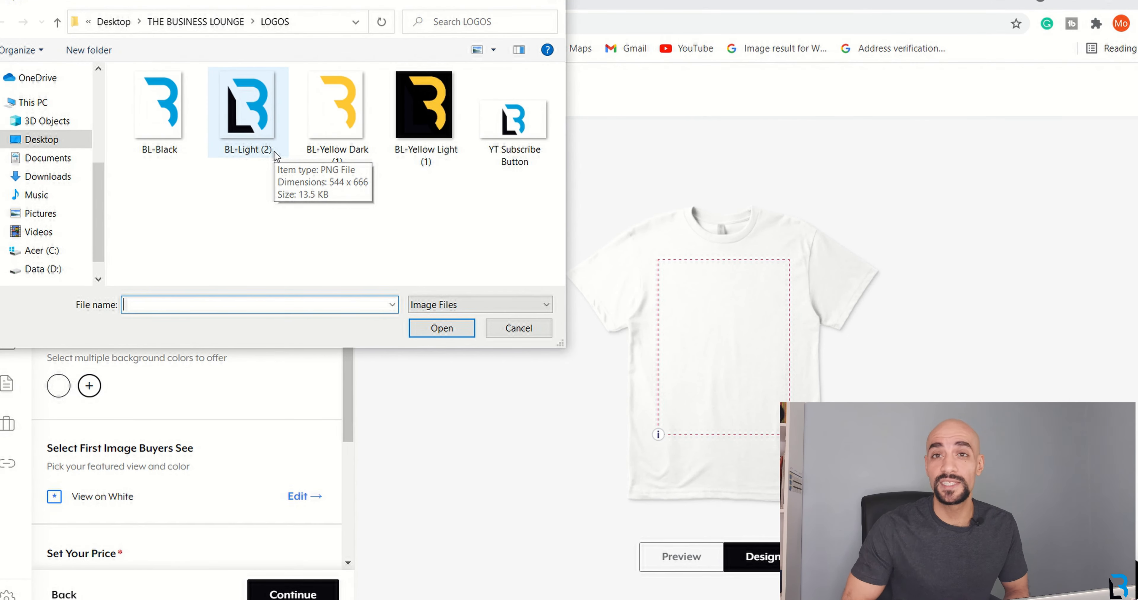
Upload the BL logo, shrink it to 1.78" x 2.18" at the upper-right chest, and preview.
double_click(254, 131)
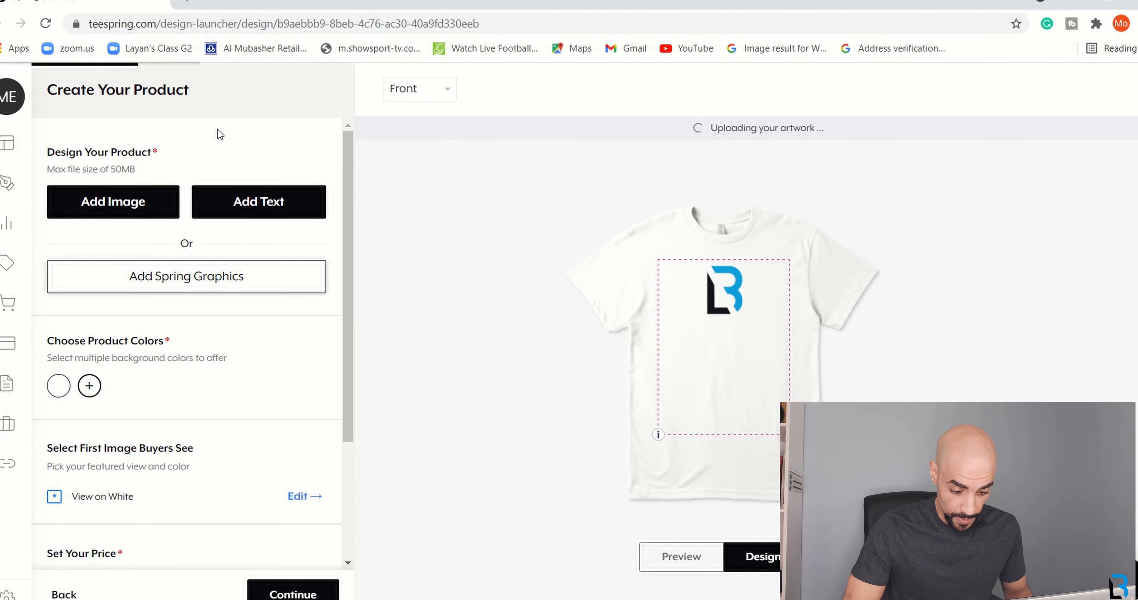
left_click_drag(741, 309, 720, 274)
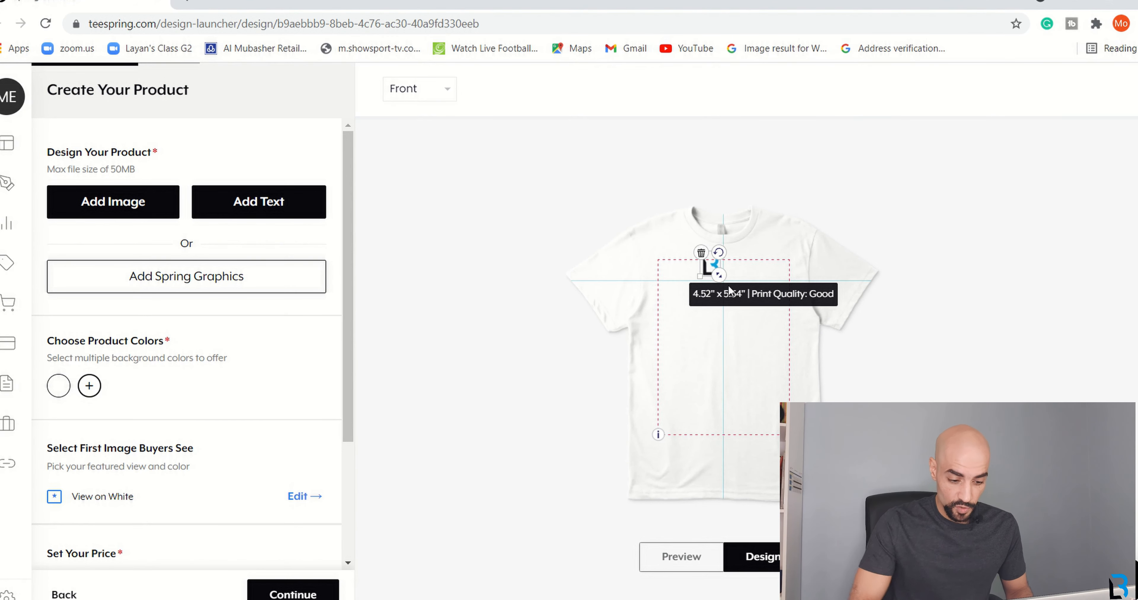
left_click_drag(706, 265, 764, 256)
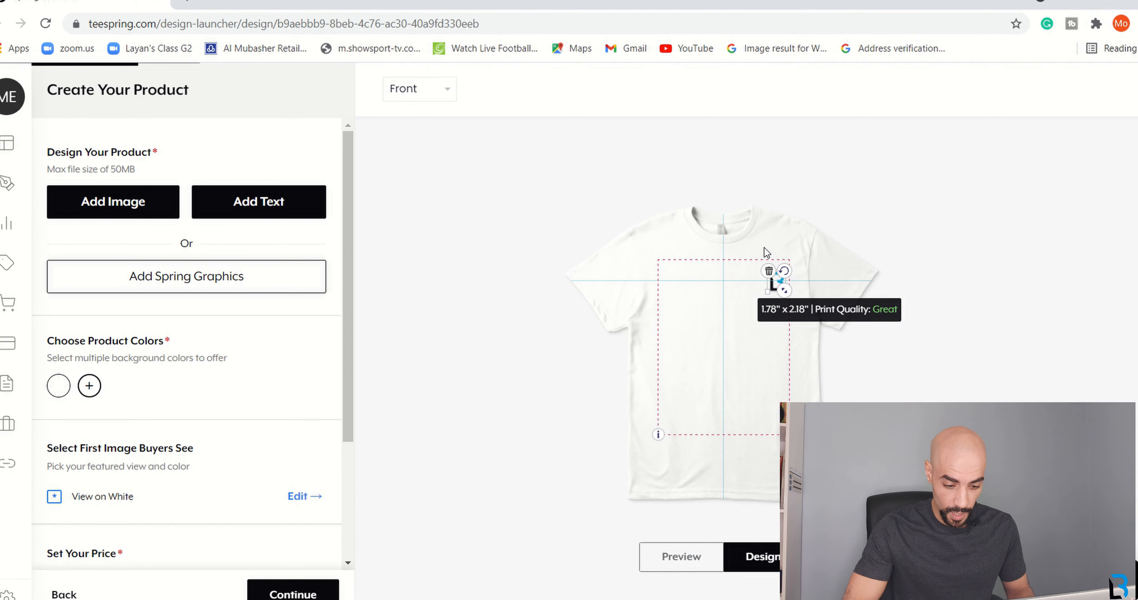
left_click_drag(763, 240, 764, 230)
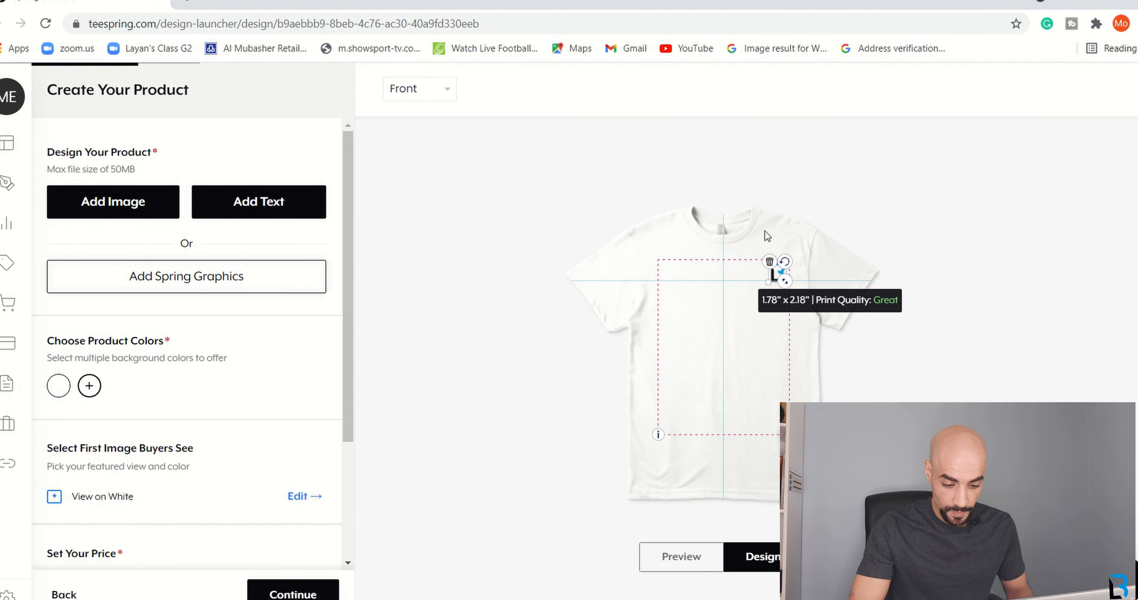
left_click(808, 369)
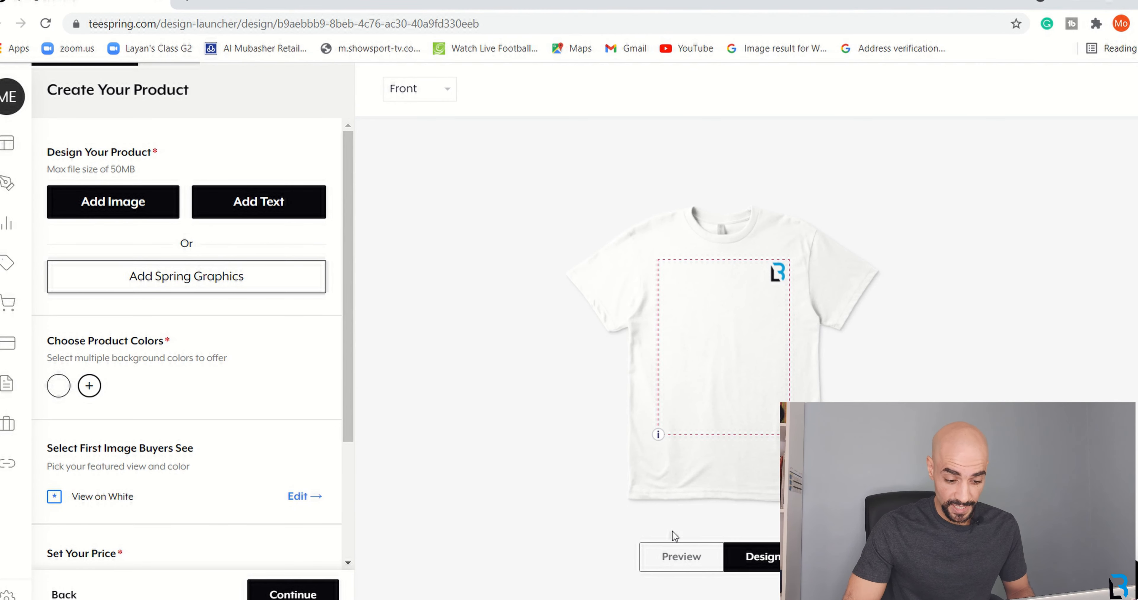
left_click(679, 566)
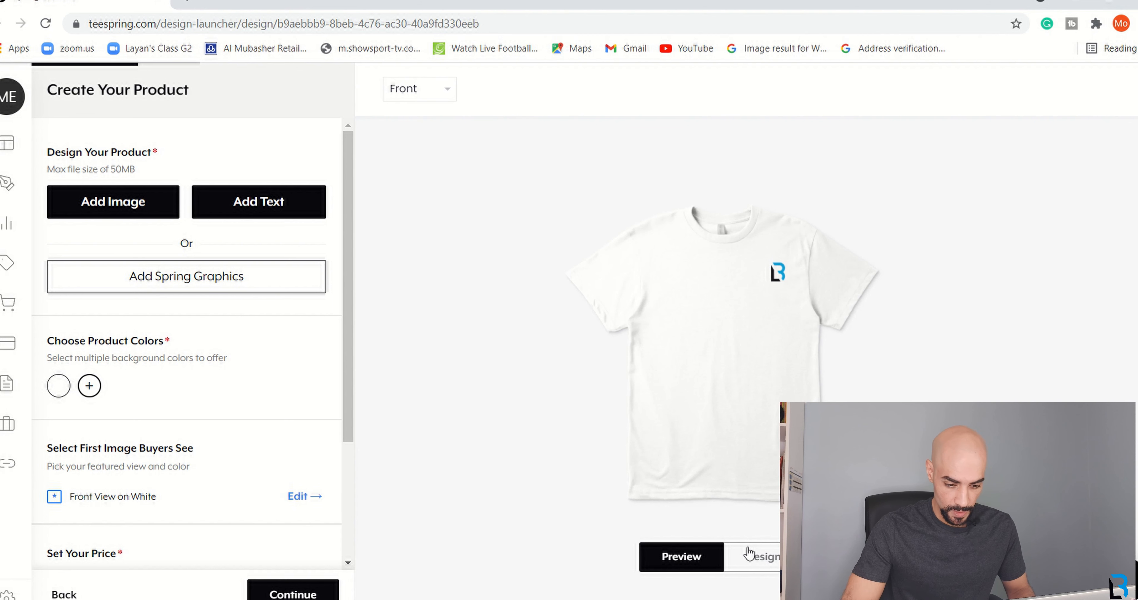
left_click(758, 557)
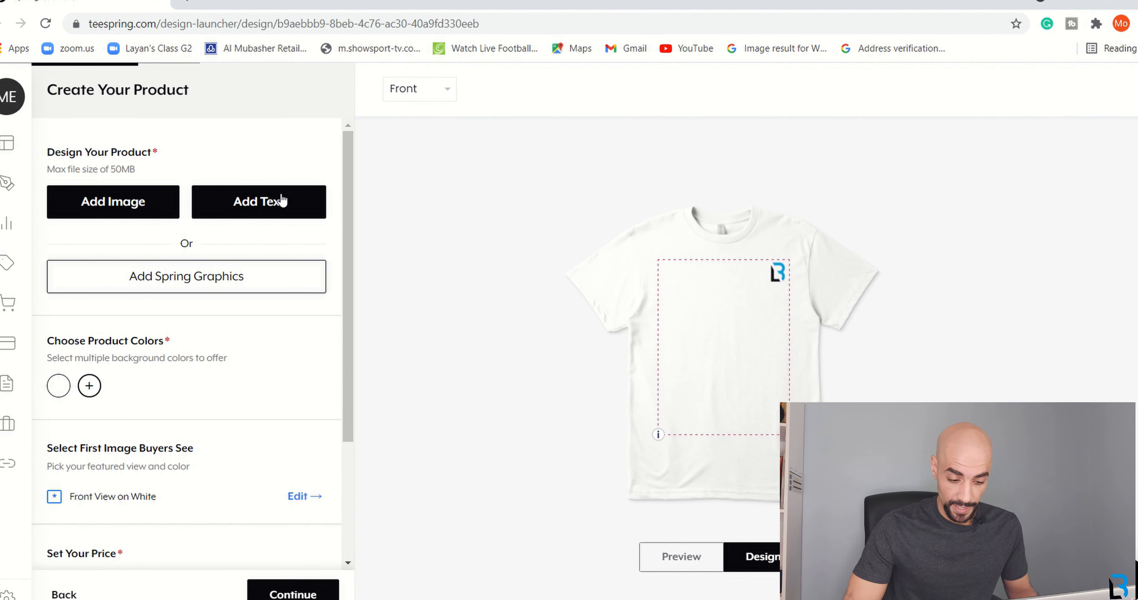
Add centred 'GET YOUR HUSTLE ON' text in the middle of the shirt below the logo.
left_click(271, 202)
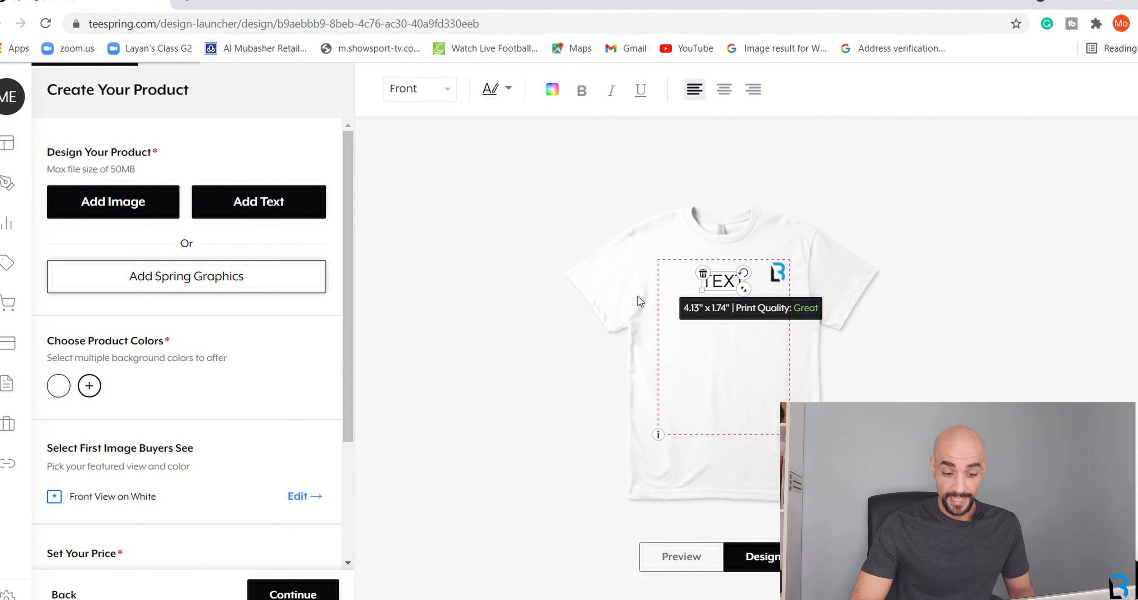
double_click(722, 286)
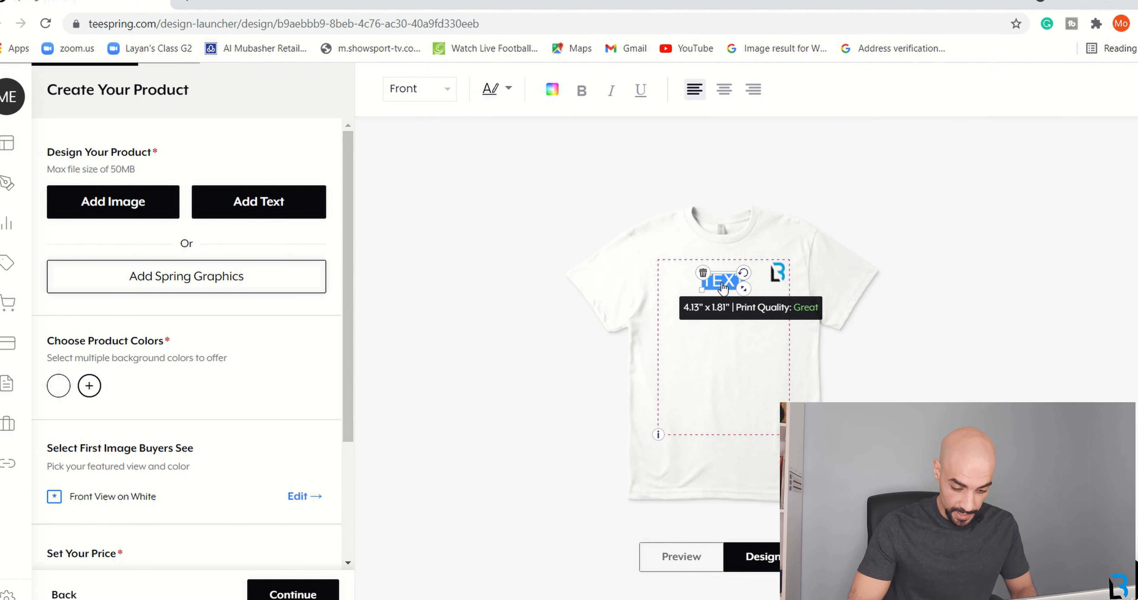
type("GET YOU")
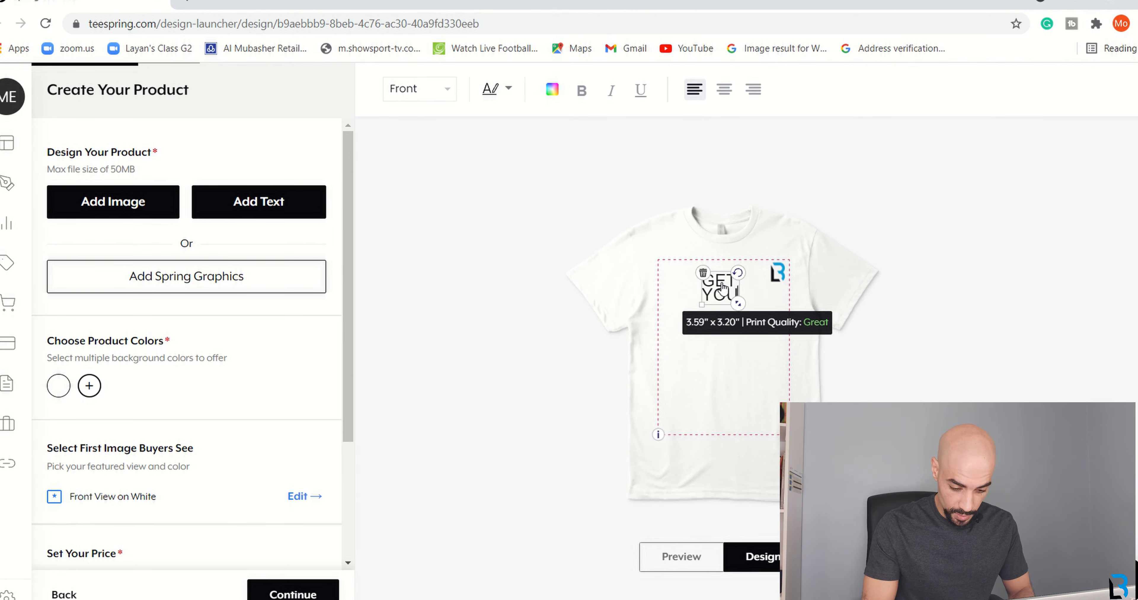
type("R HUSTLE ON")
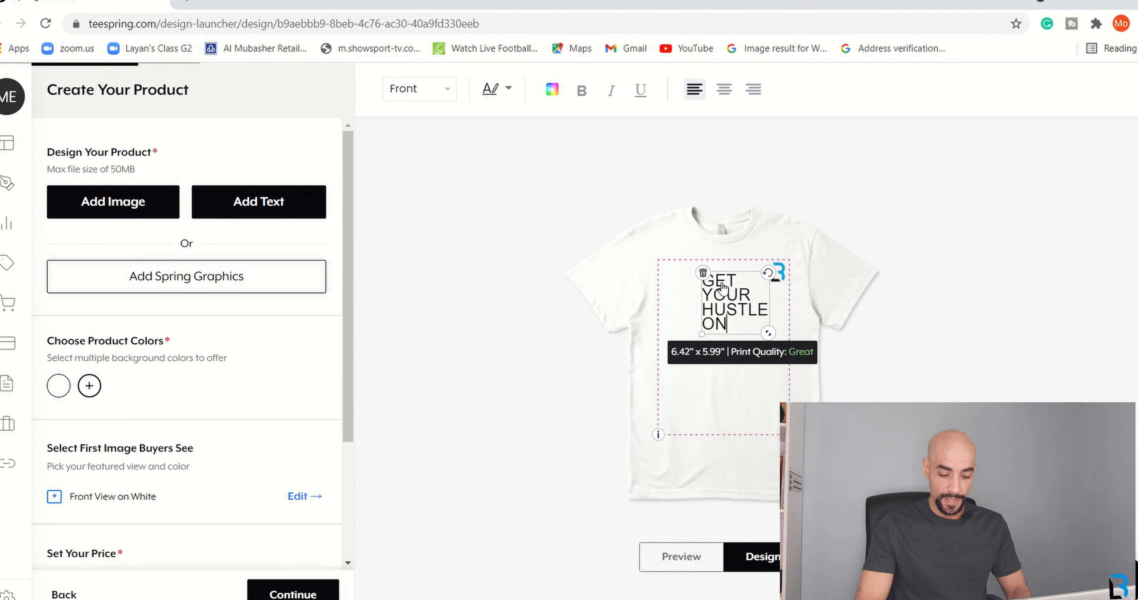
left_click(724, 91)
mouse_move(742, 322)
left_mouse_down()
mouse_move(738, 341)
mouse_move(767, 374)
mouse_move(746, 342)
left_mouse_up()
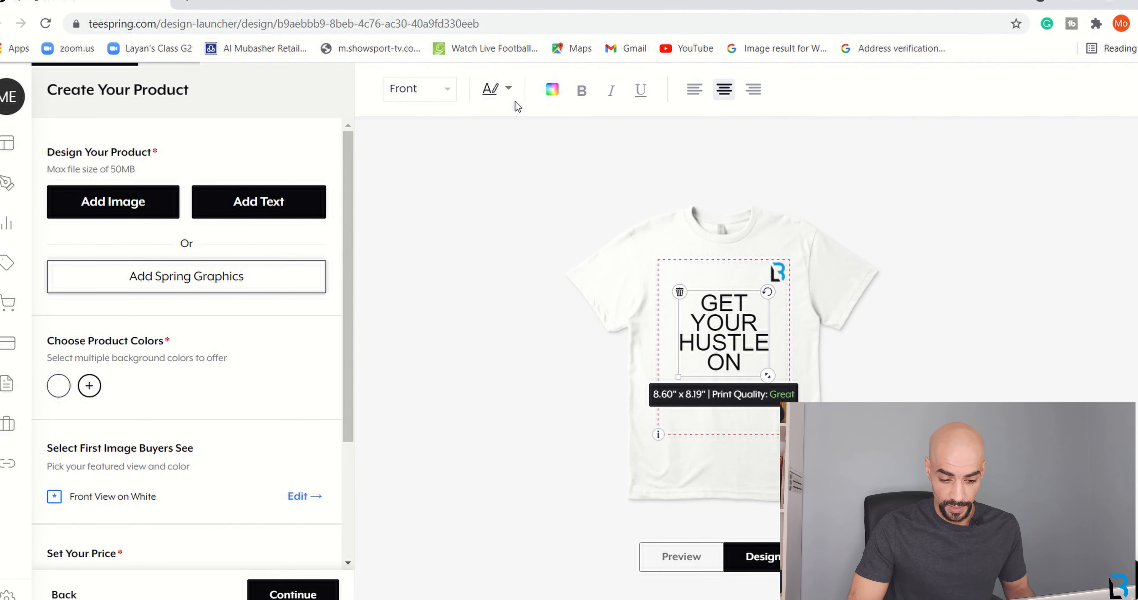
left_click(506, 93)
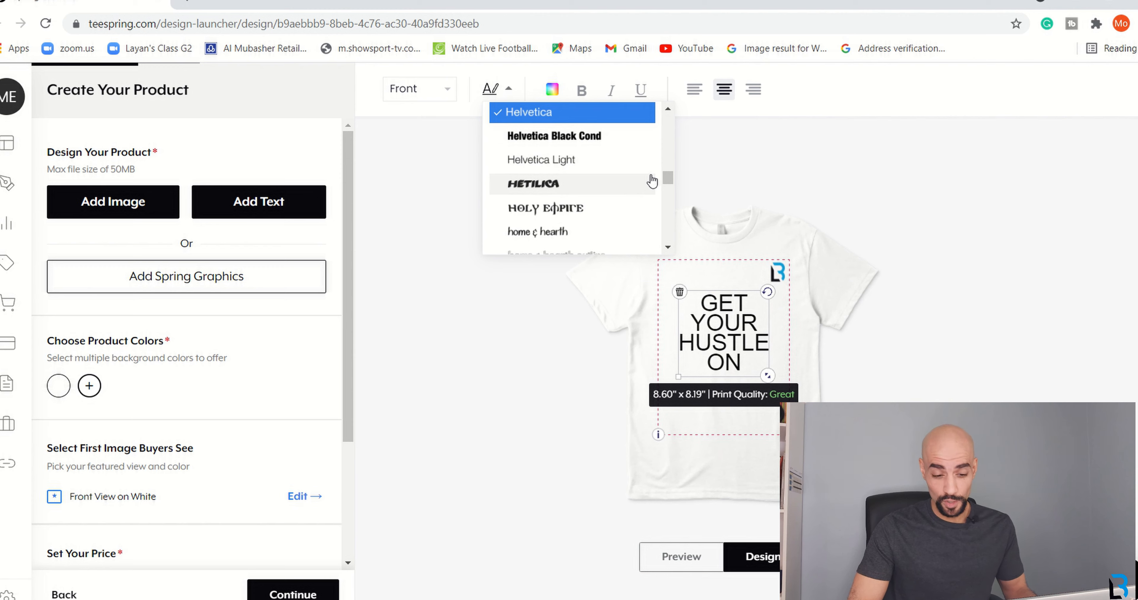
Try WC Wunderbach and VISITOR on the slogan, then set it in PUDDLEDUCK.
left_click_drag(668, 176, 671, 245)
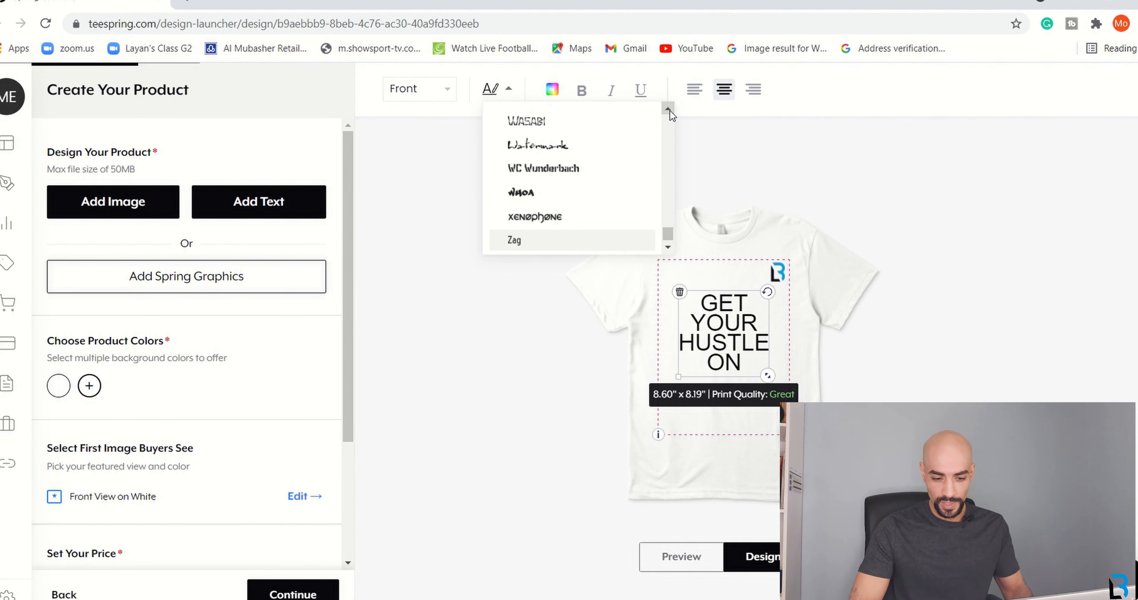
left_click(668, 108)
left_click(668, 108)
left_click(668, 108)
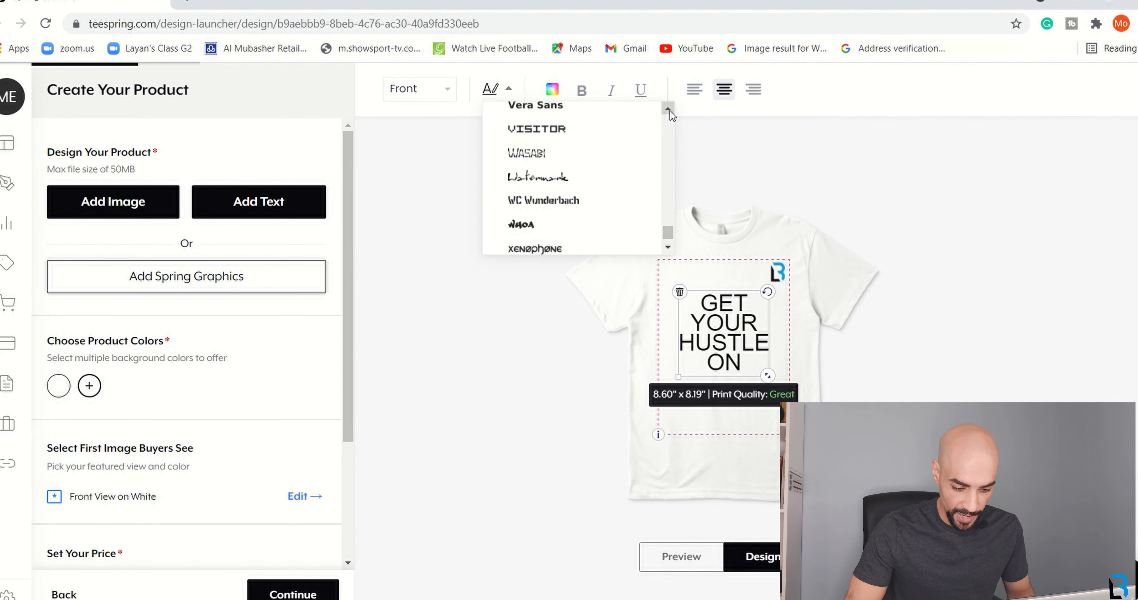
left_click(560, 202)
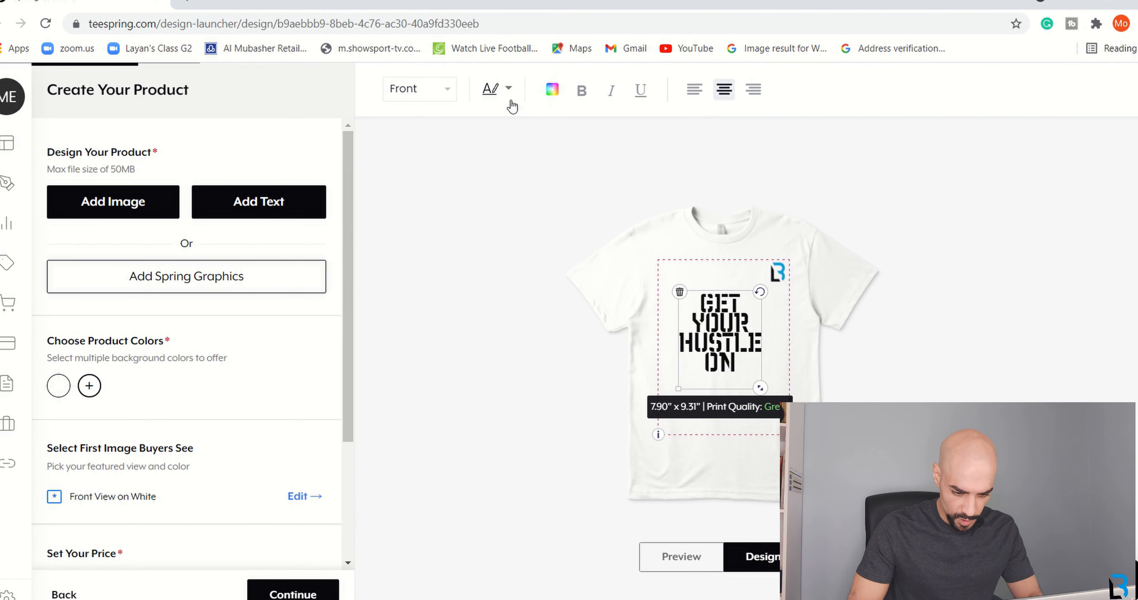
left_click(508, 90)
left_click(668, 109)
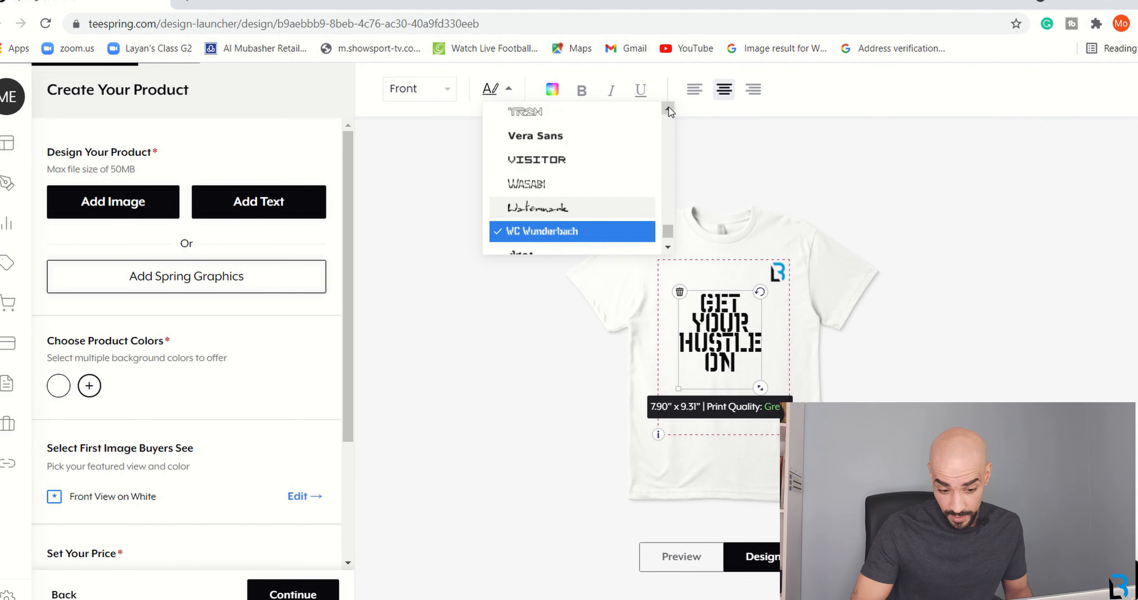
left_click(574, 140)
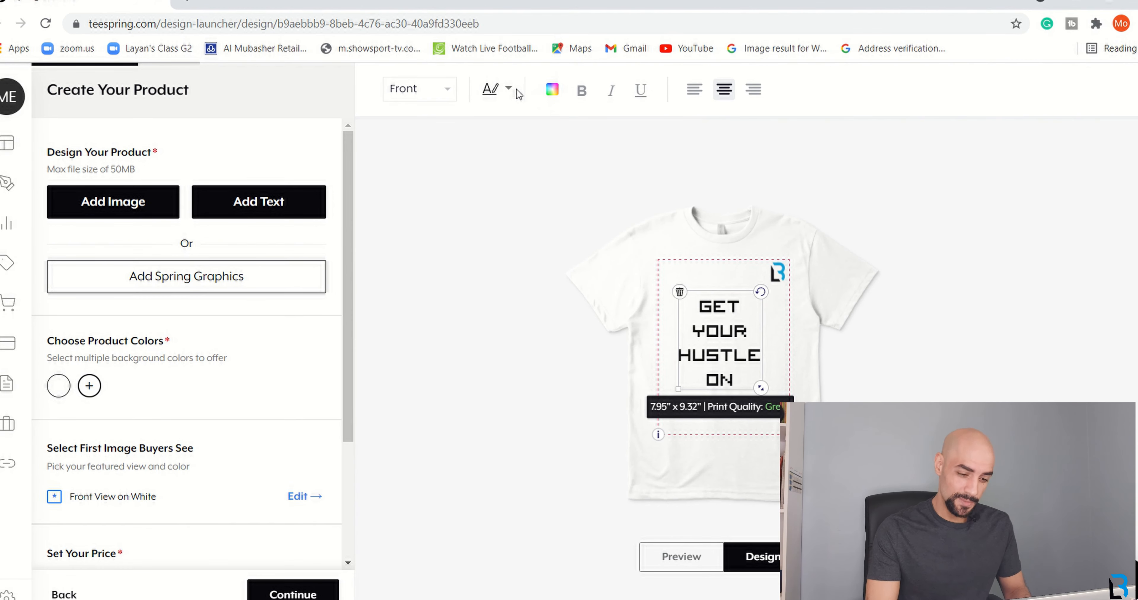
left_click(507, 92)
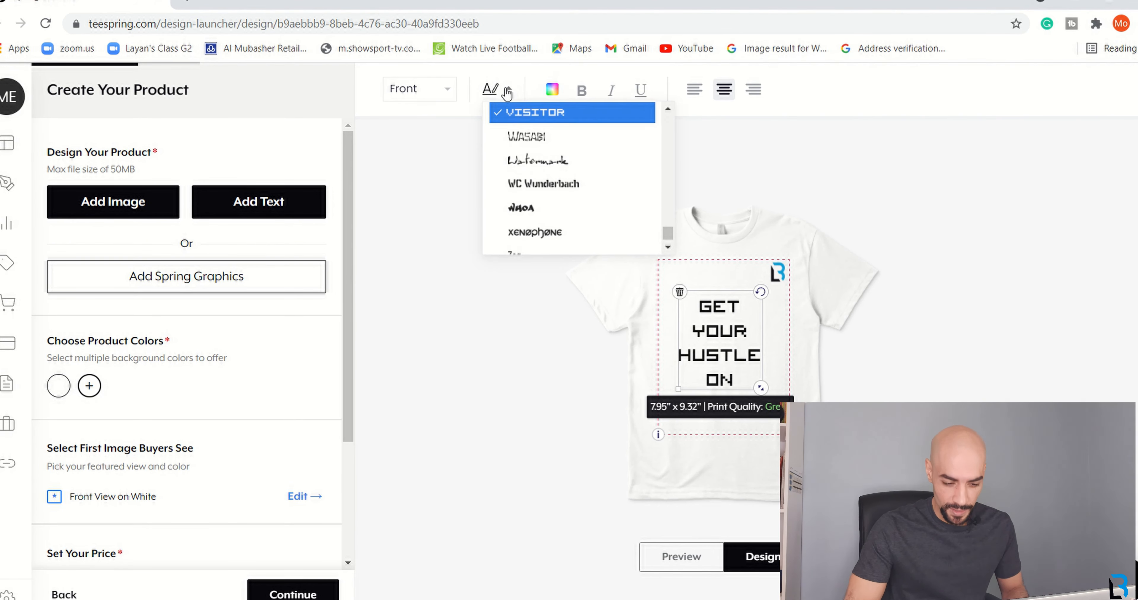
left_click(668, 108)
left_click(670, 110)
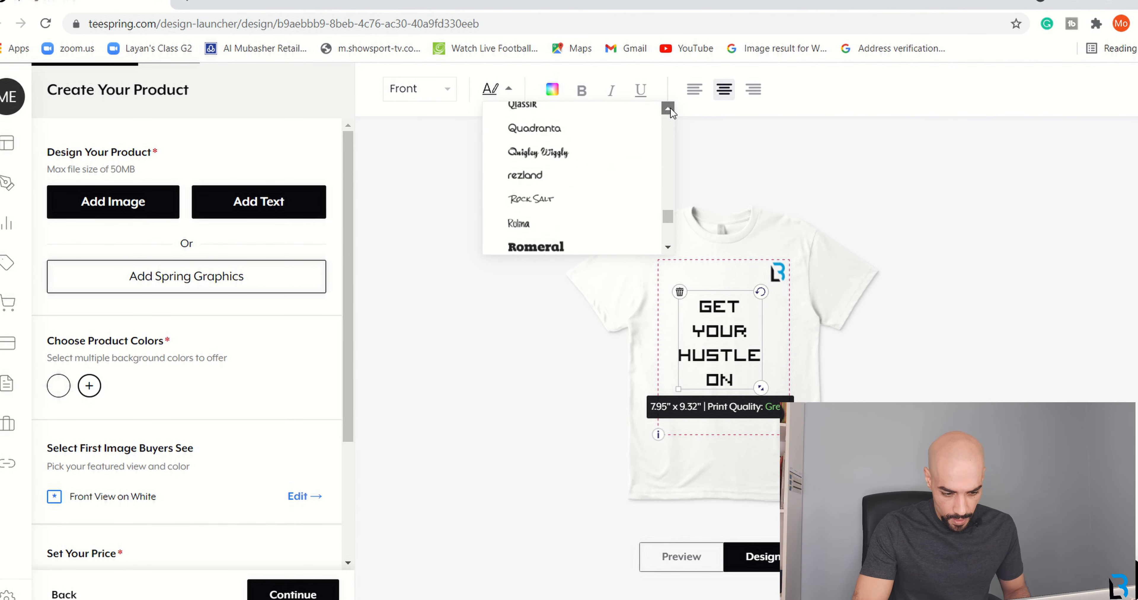
left_click(668, 247)
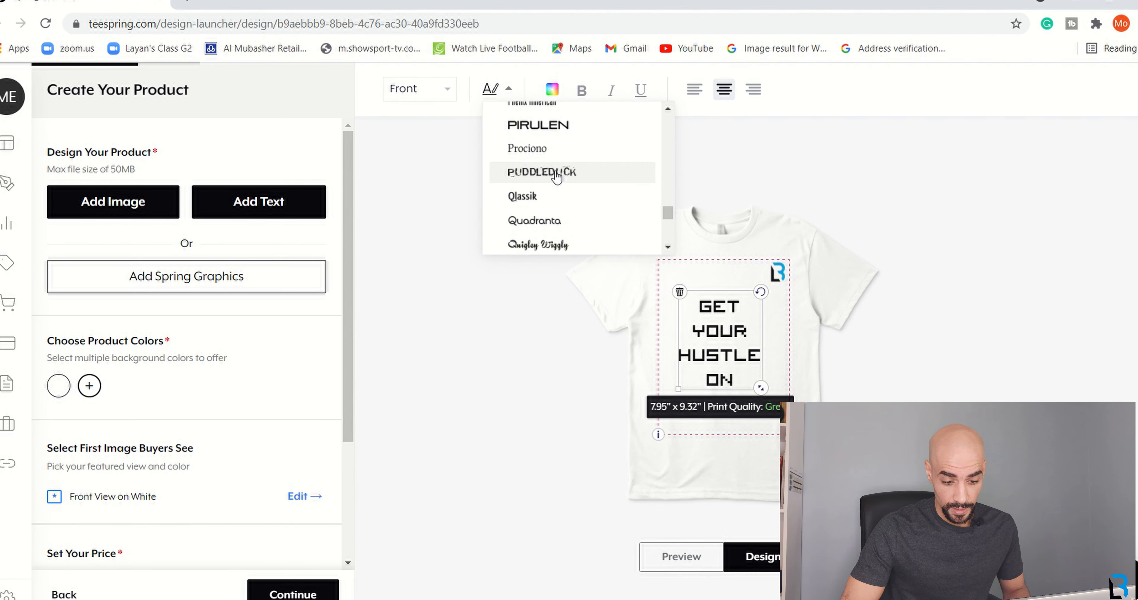
left_click(560, 177)
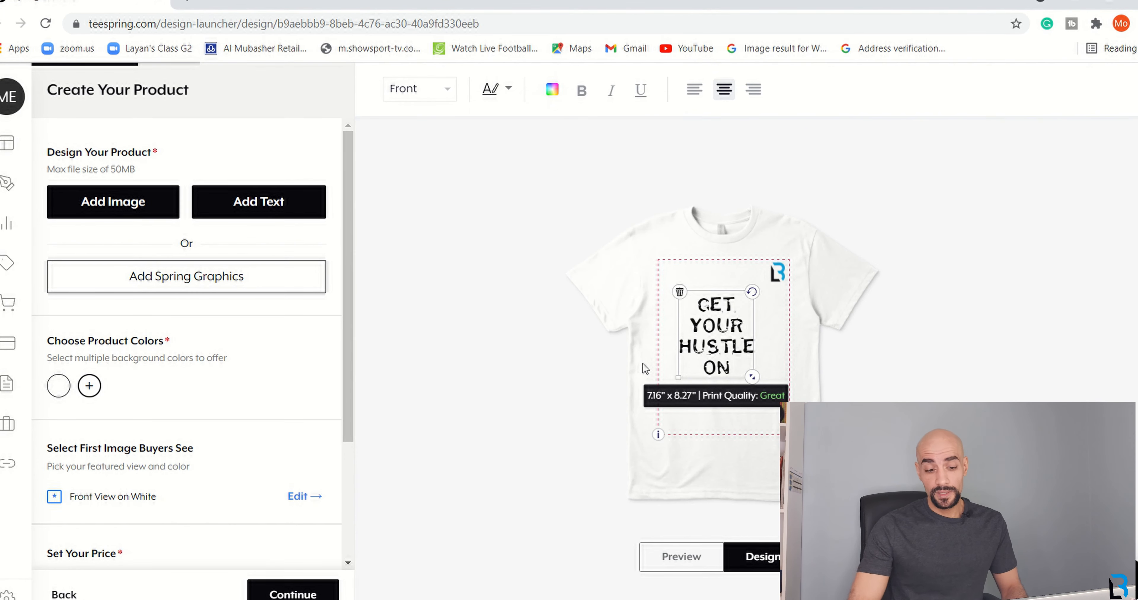
Enlarge the PUDDLEDUCK slogan to about 8.81" x 10.18" and centre it on the shirt front.
left_click_drag(750, 377, 766, 393)
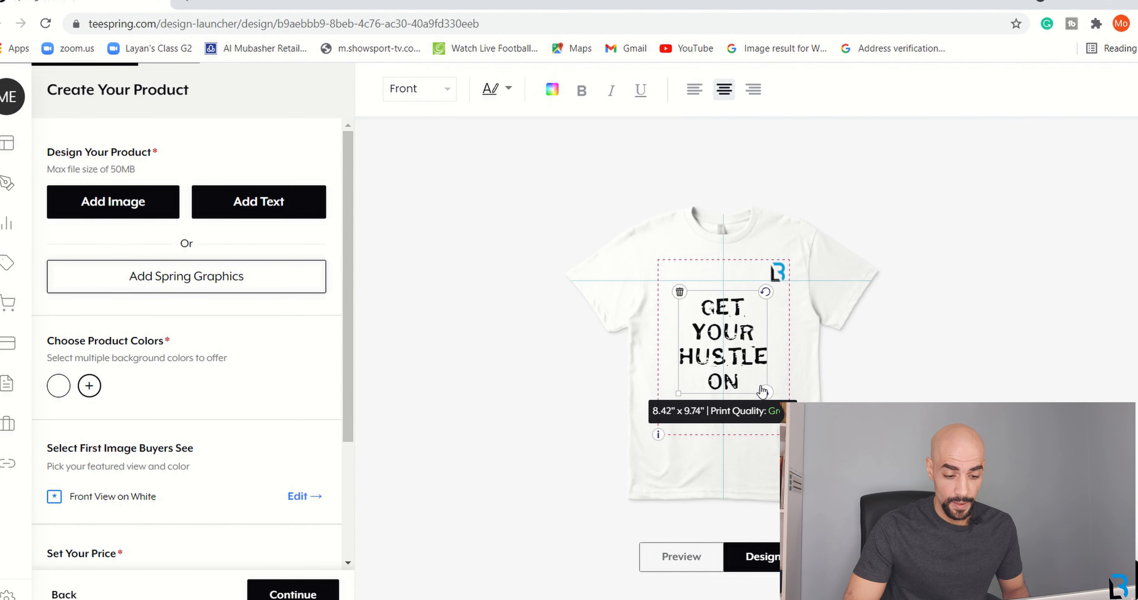
left_click_drag(732, 332, 734, 343)
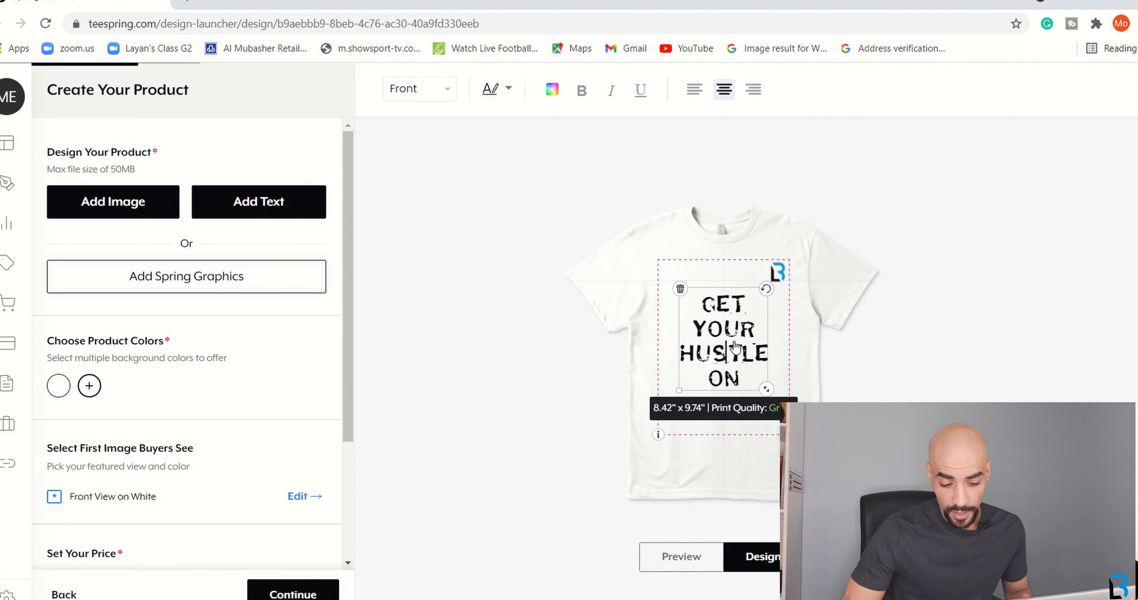
left_click(583, 332)
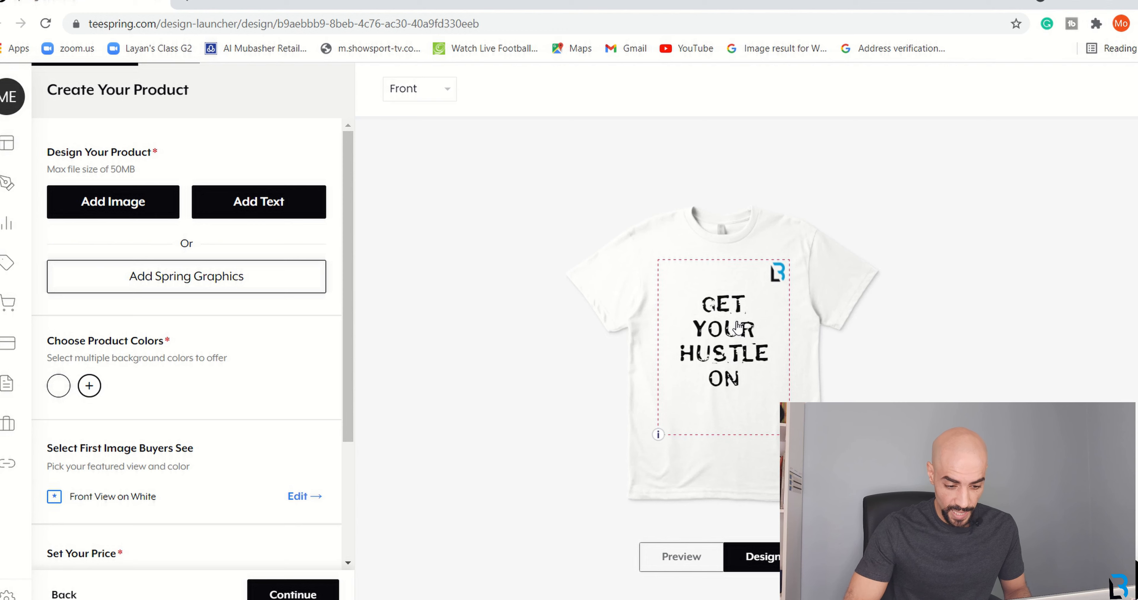
left_click(742, 309)
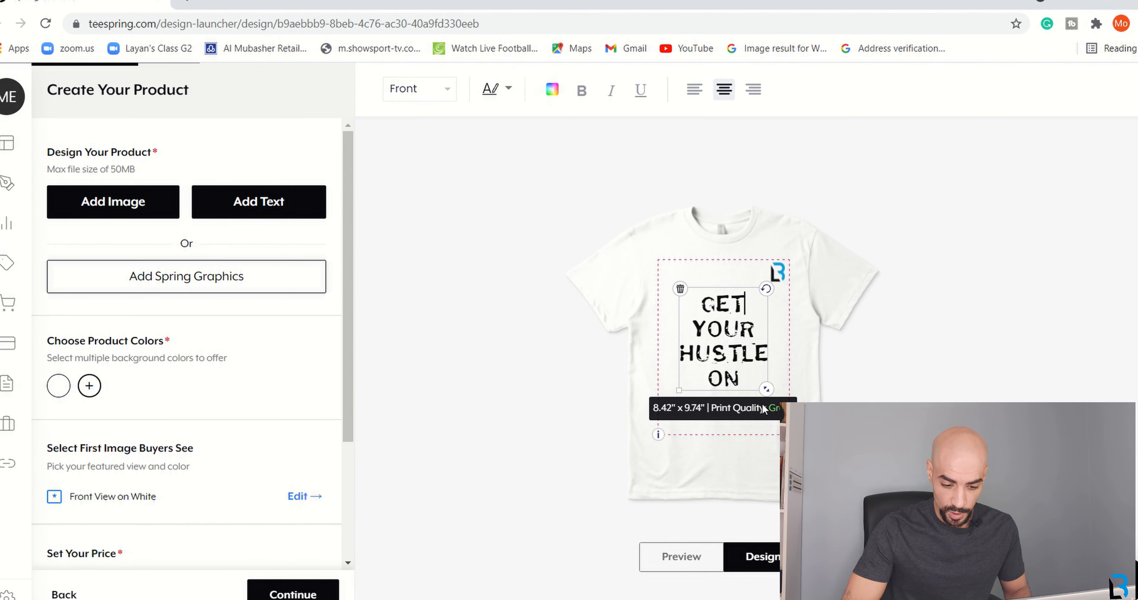
left_click_drag(767, 390, 770, 394)
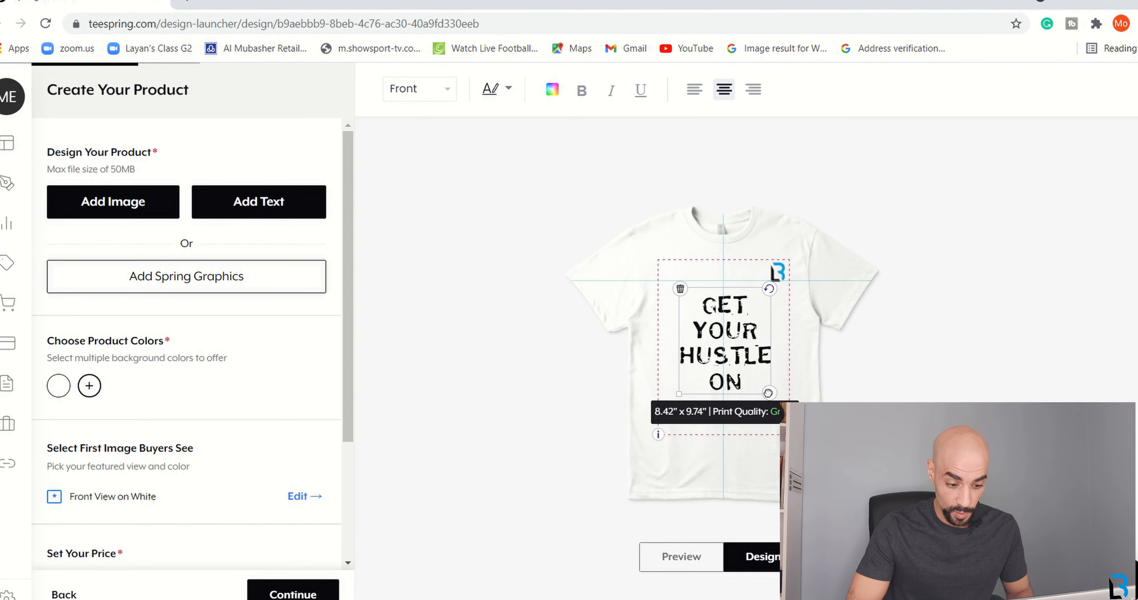
Preview the finished front design, then return to editing with the slogan deselected.
left_click(678, 558)
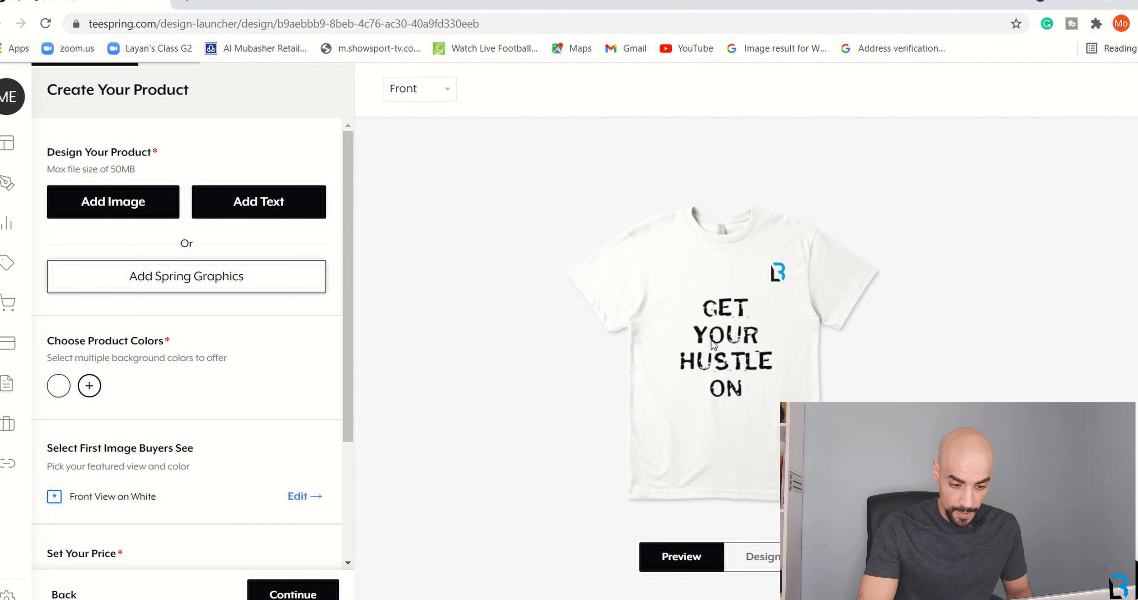
left_click(746, 564)
left_click(745, 353)
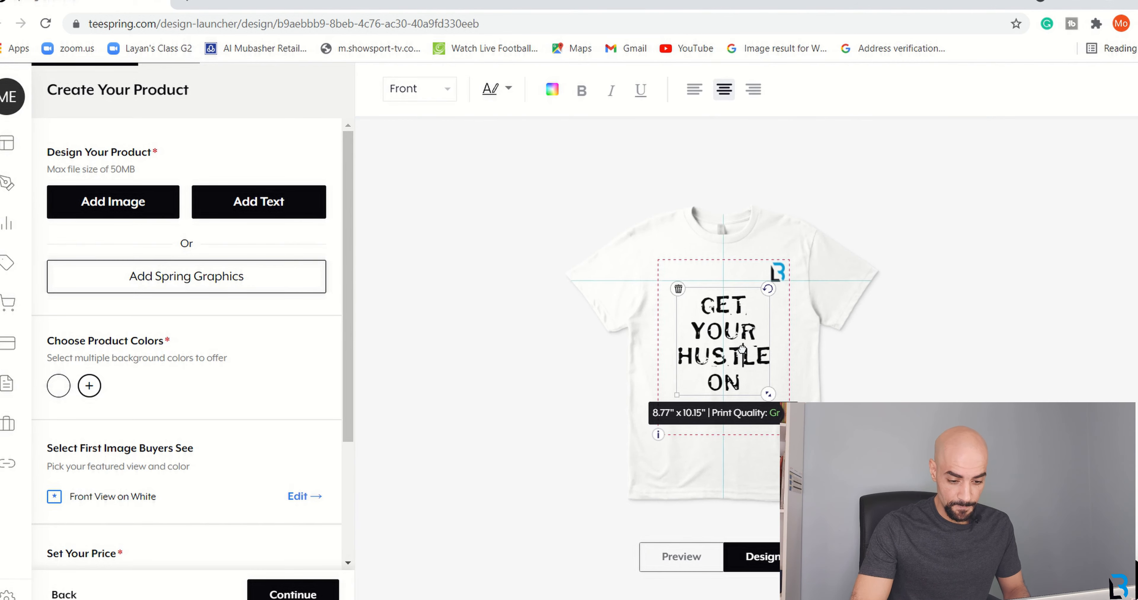
left_click(635, 361)
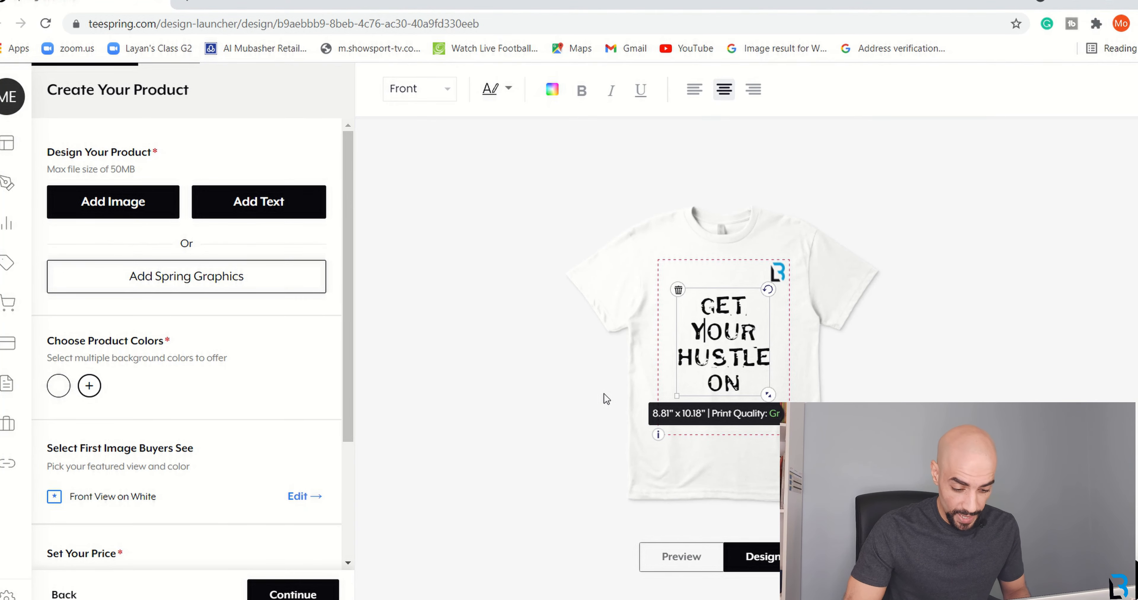
left_click(552, 304)
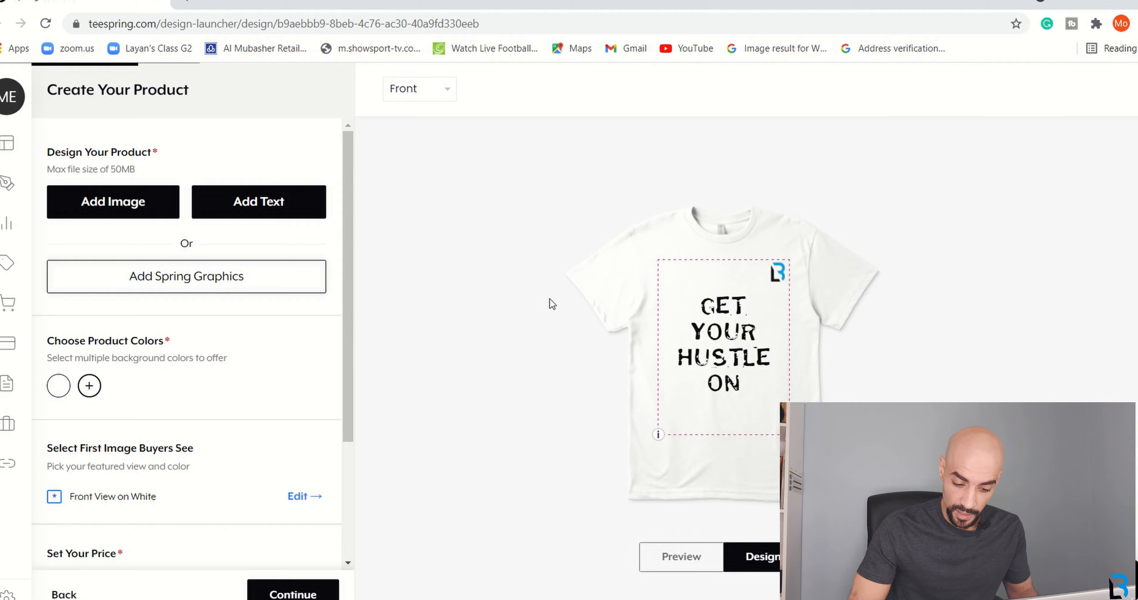
Switch to the shirt's back and upload the BL-Light (2) logo.
left_click(450, 99)
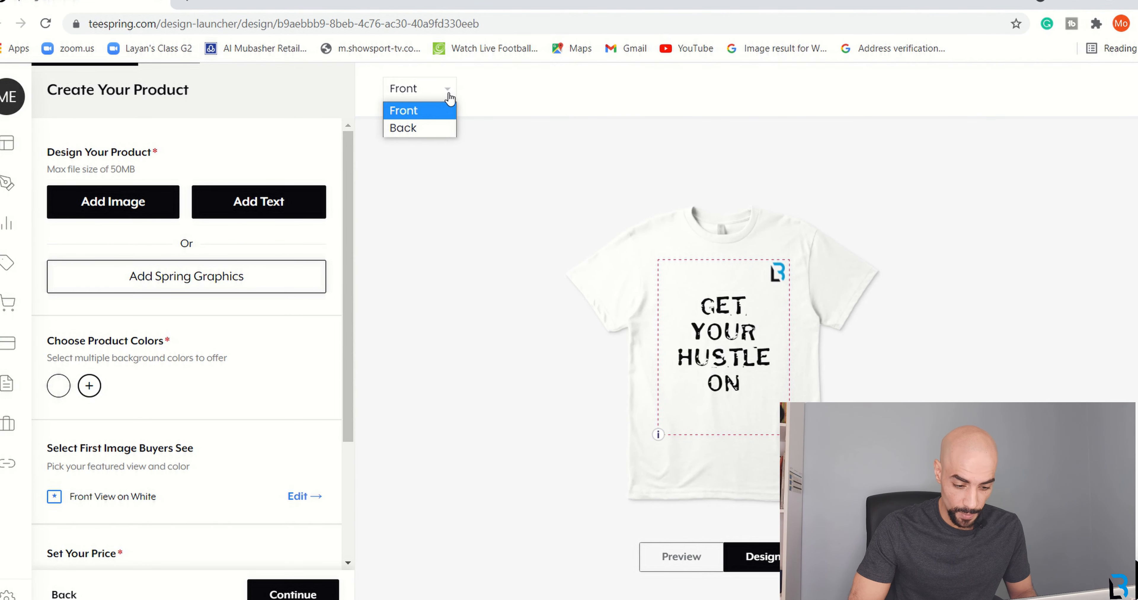
left_click(407, 127)
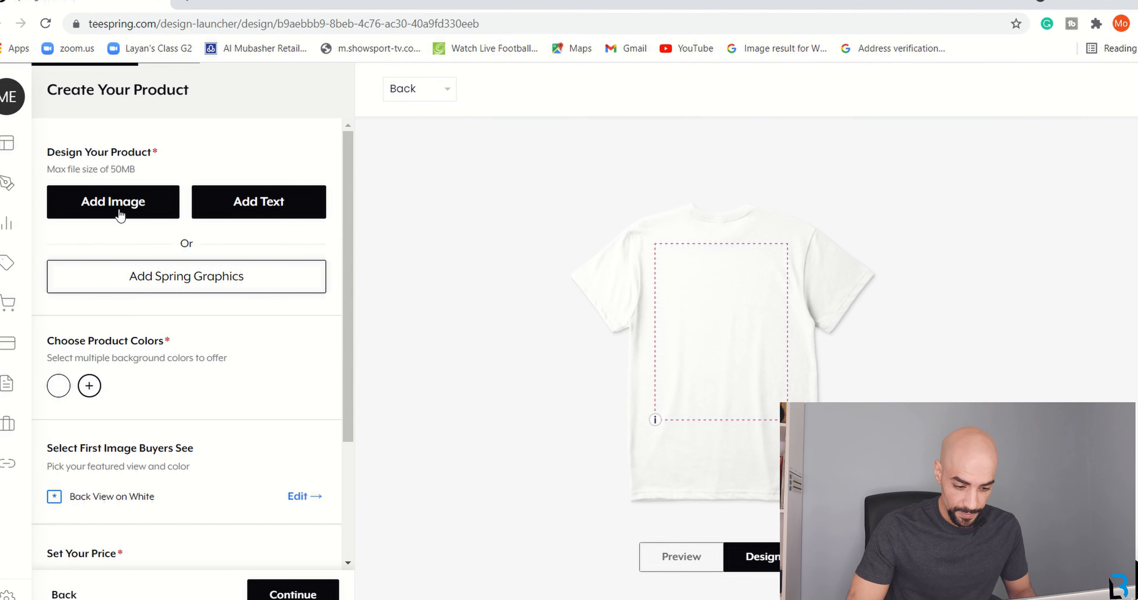
left_click(101, 210)
left_click(247, 100)
double_click(247, 100)
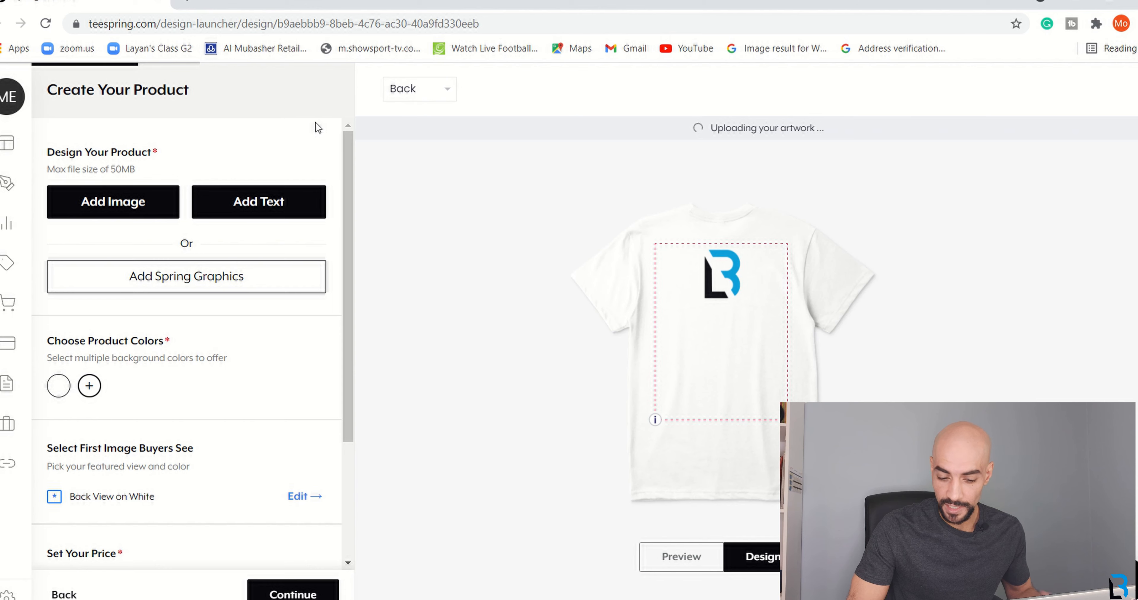
Shrink the logo to 1.71" x 2.09" at the top centre near the collar.
left_click(732, 285)
left_click_drag(745, 295, 721, 244)
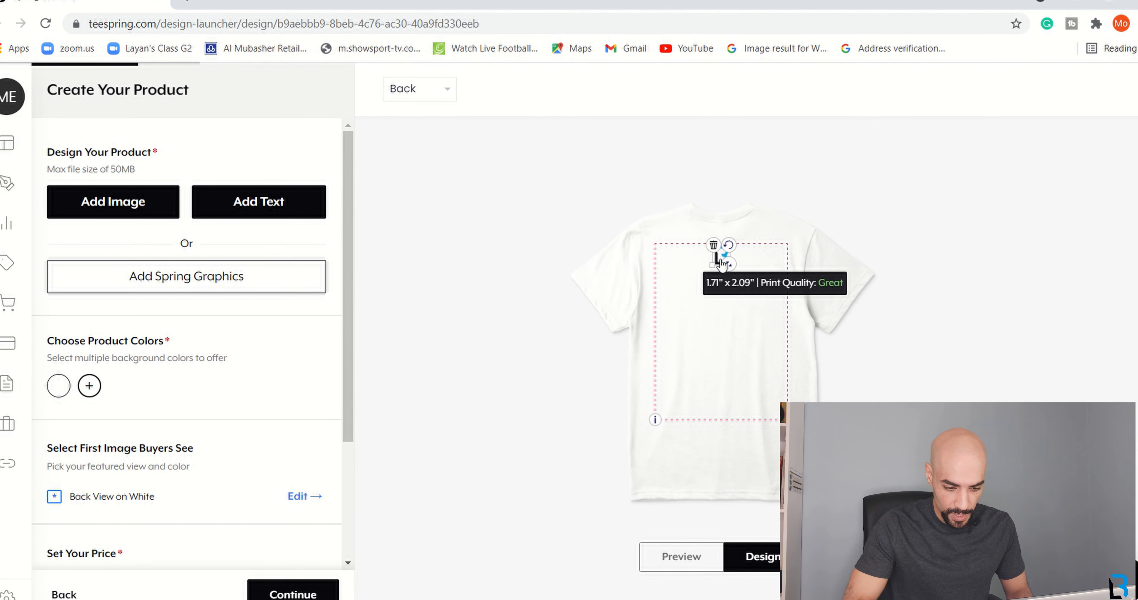
left_click(758, 268)
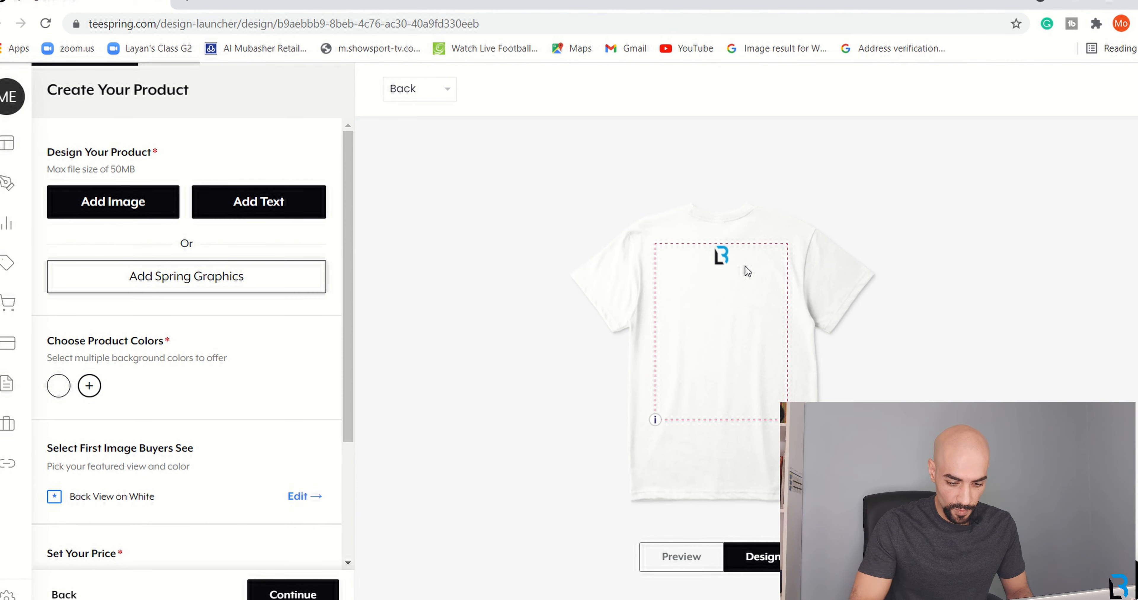
Add a text element below the logo reading 'THE BUSINESS LOUNGE'.
left_click(301, 221)
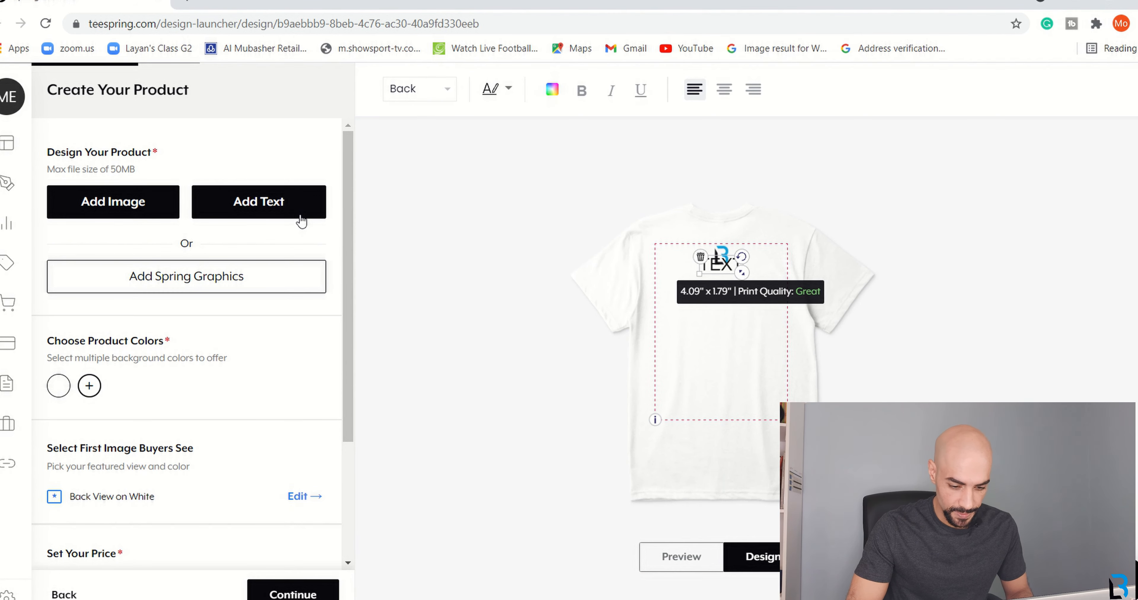
left_click_drag(719, 258, 721, 287)
double_click(721, 286)
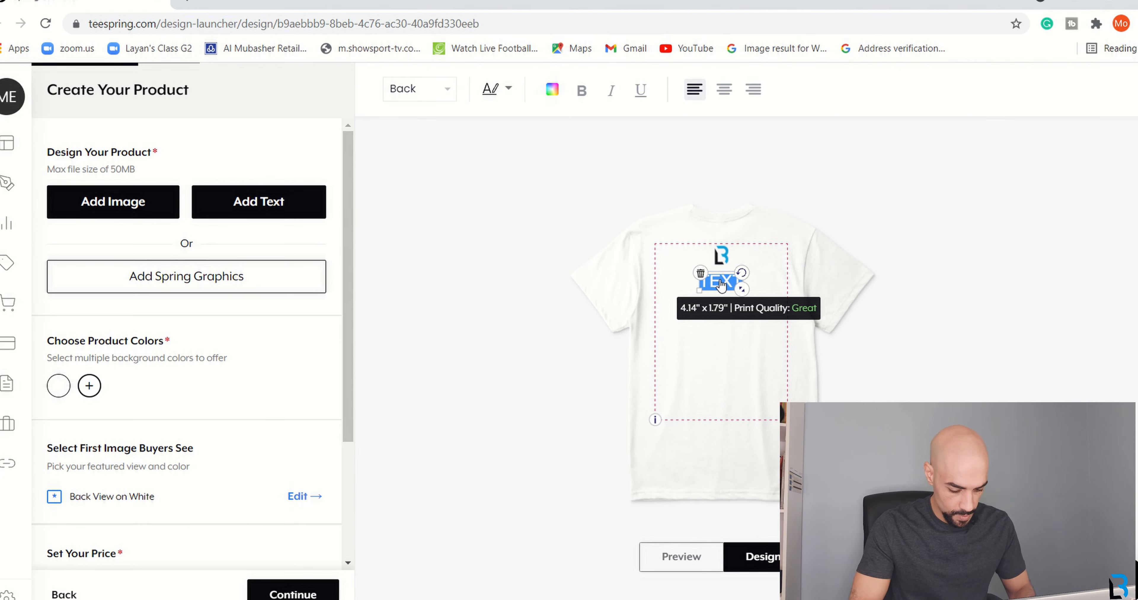
type("TH")
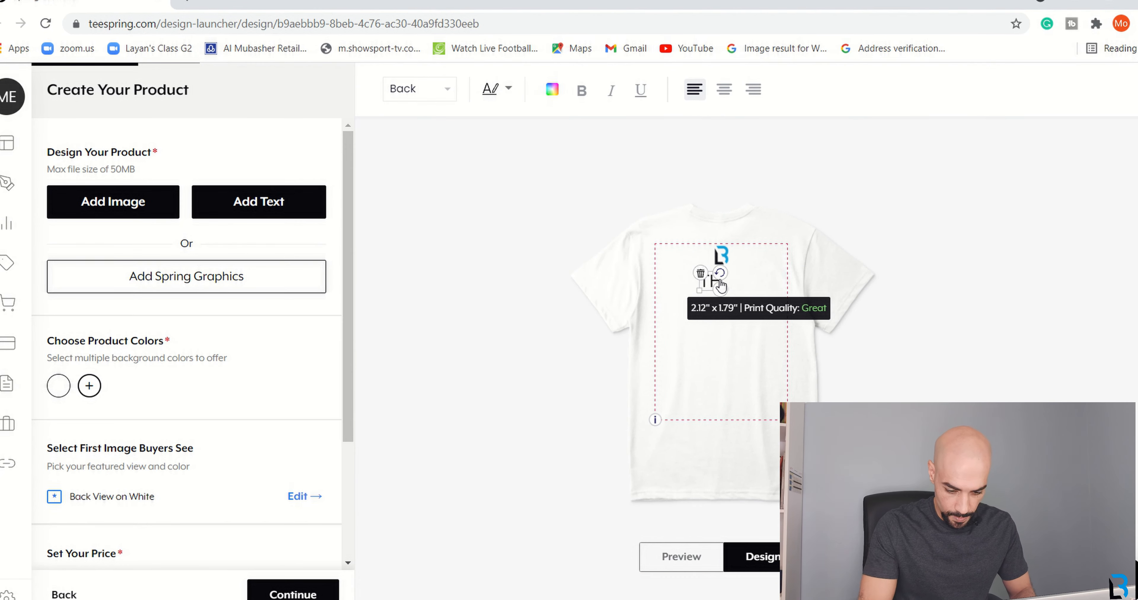
type("E BUSIN")
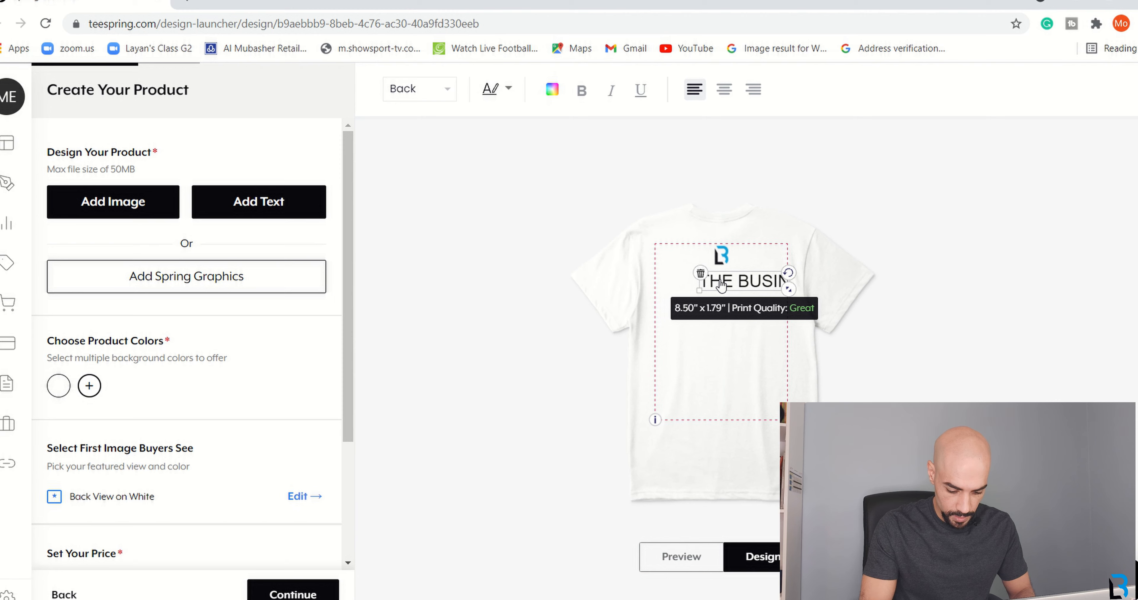
type("ESS LOUNGE")
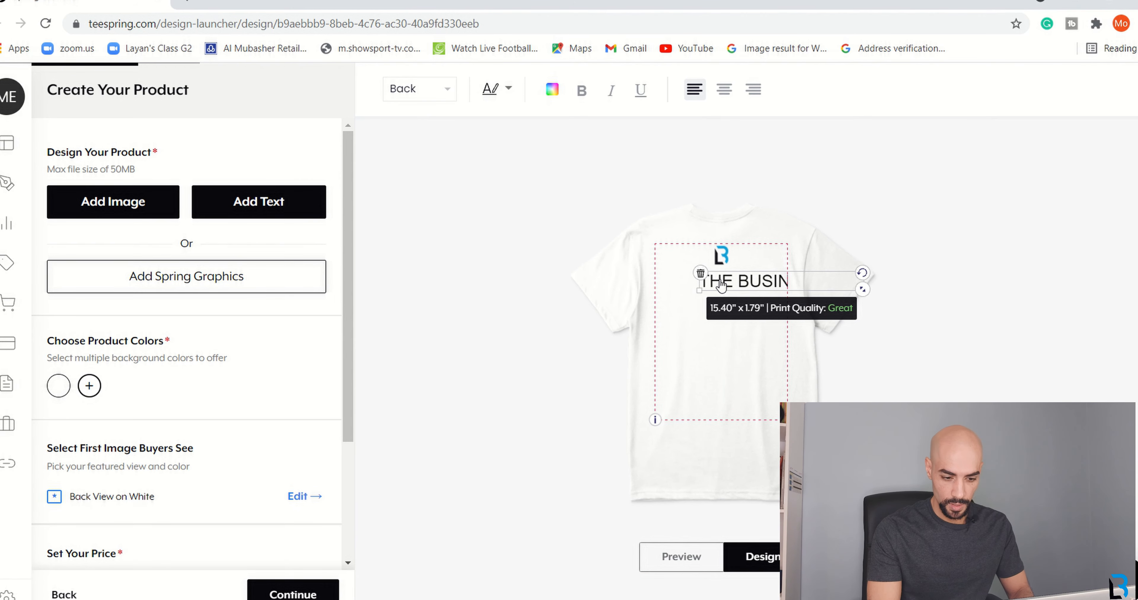
Centre the text under the logo, shrink it to 7.35" x 0.71" and browse fonts.
left_click_drag(750, 282, 695, 285)
left_click_drag(843, 295, 720, 272)
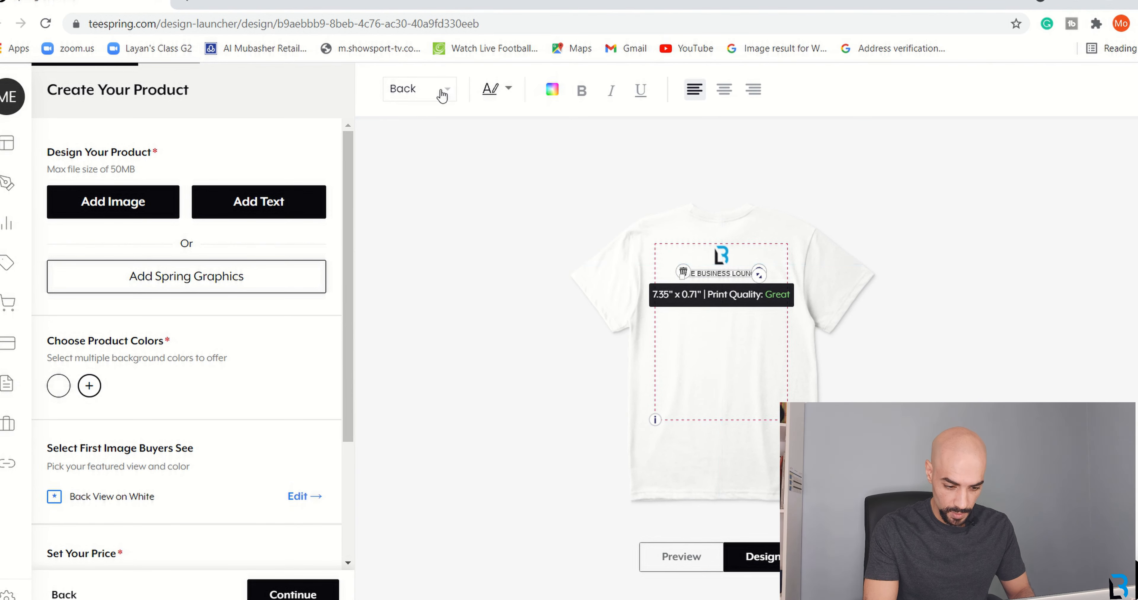
left_click(508, 89)
left_click_drag(668, 178, 670, 248)
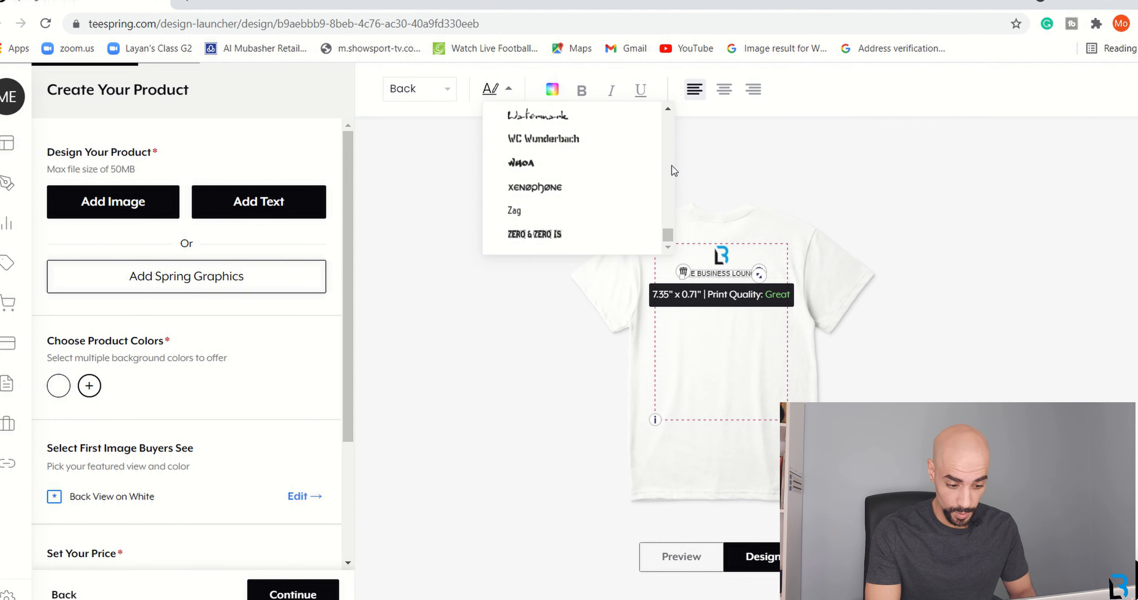
Try the Watermark and VISITOR fonts, then set the text in Vera Sans.
left_click(670, 110)
left_click(669, 110)
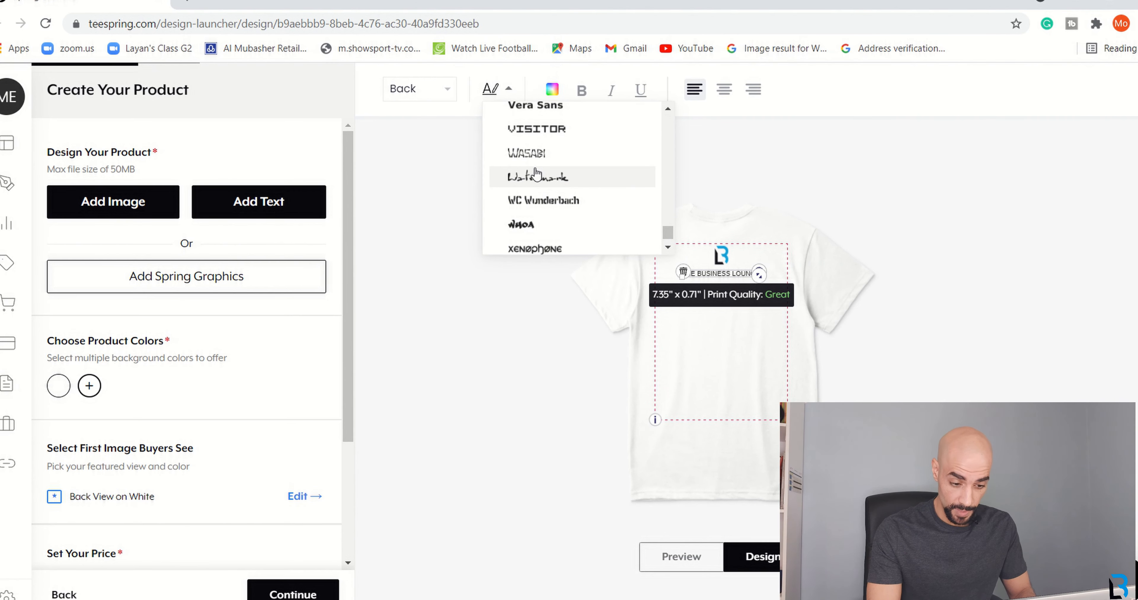
left_click(536, 175)
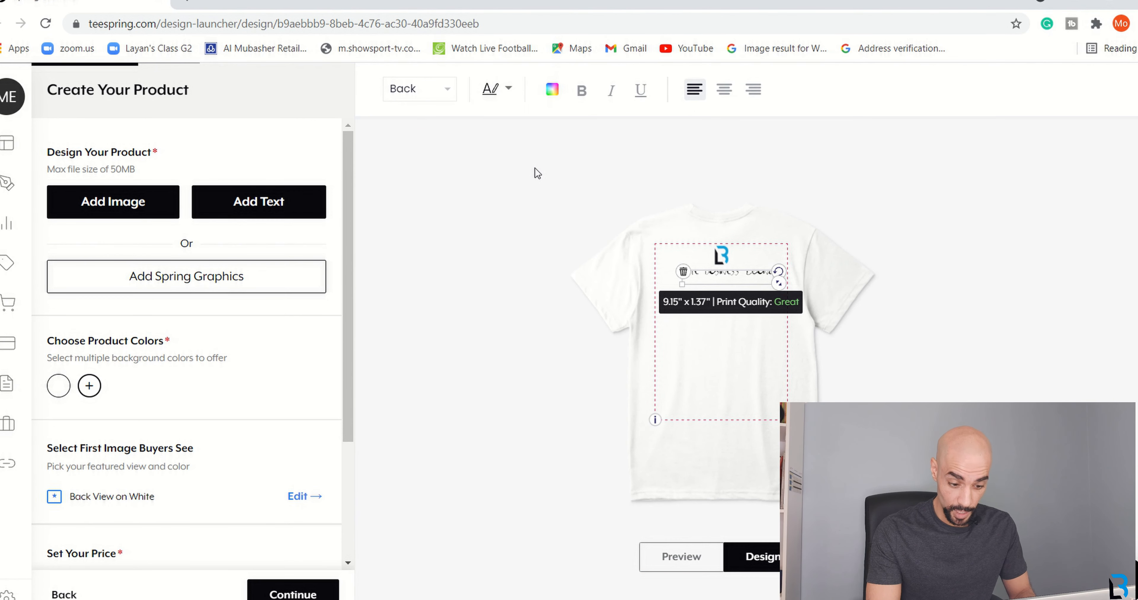
left_click(507, 91)
left_click(668, 109)
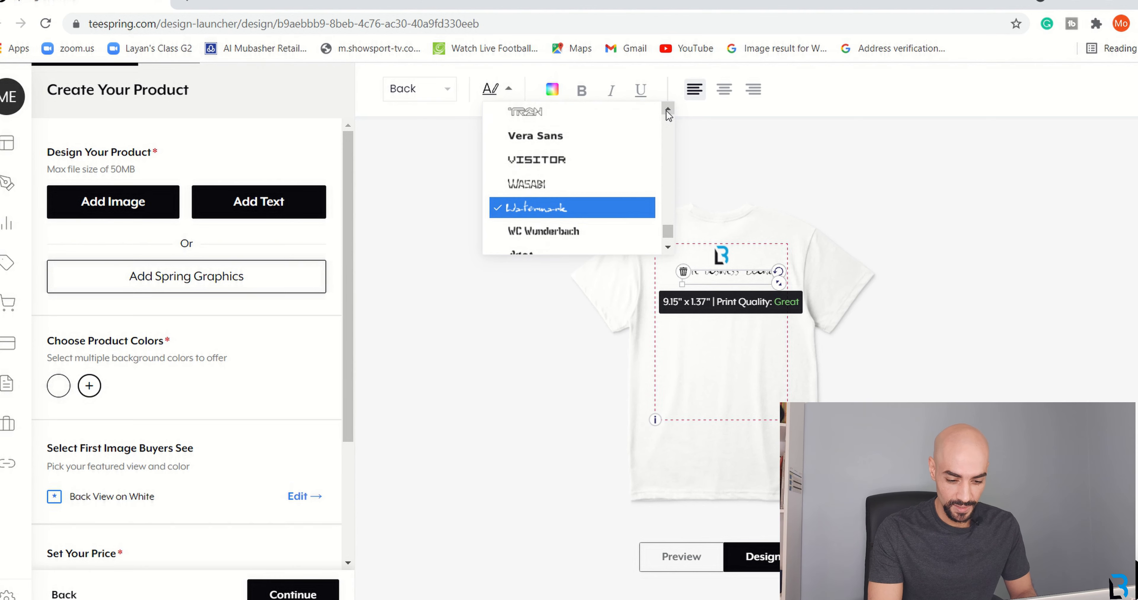
left_click(567, 160)
left_click(510, 90)
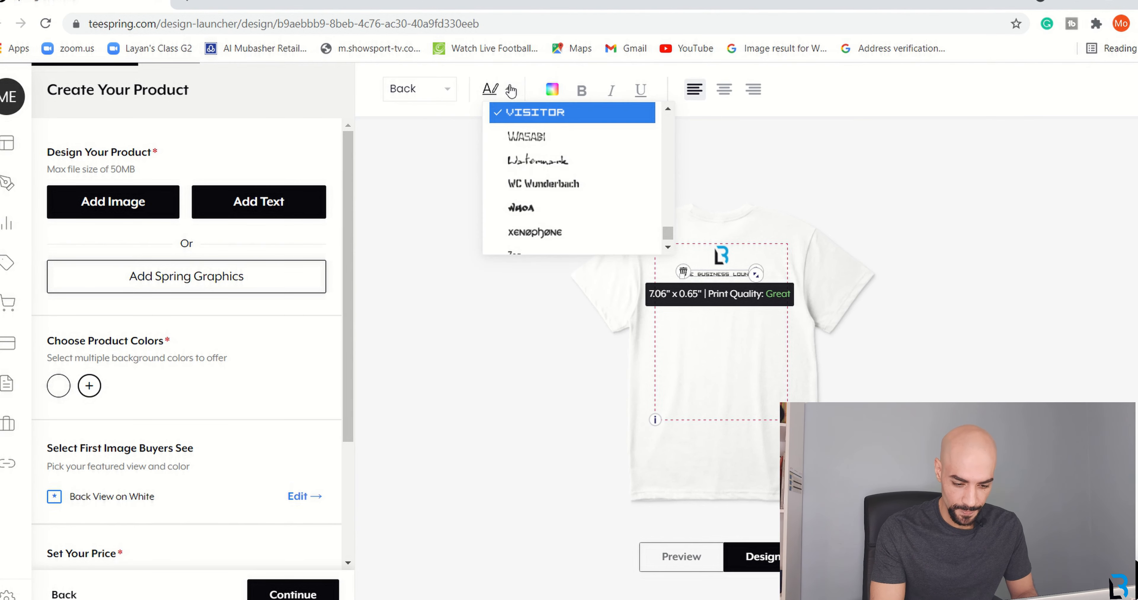
scroll(632, 134, "up", 2)
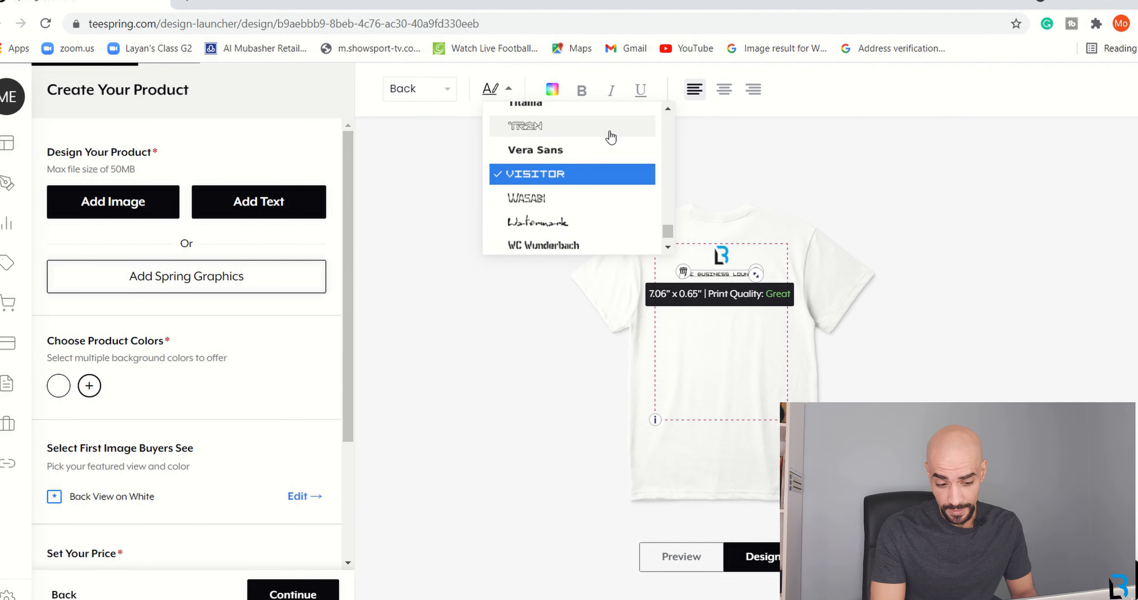
left_click(553, 158)
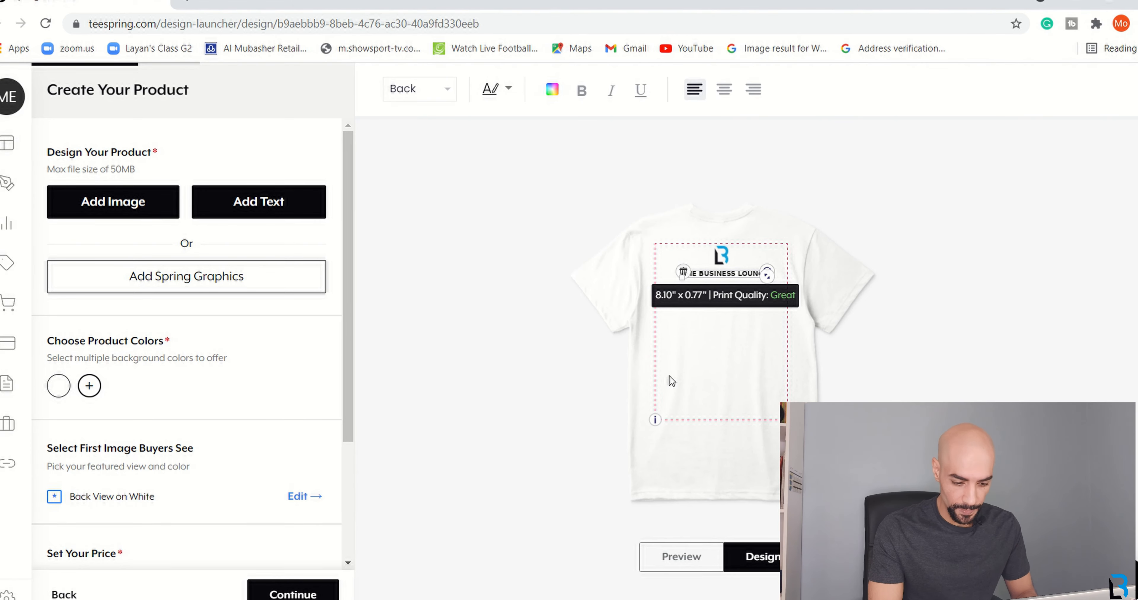
Widen the text slightly to 8.10" x 0.77" and preview the shirt back.
left_click(727, 365)
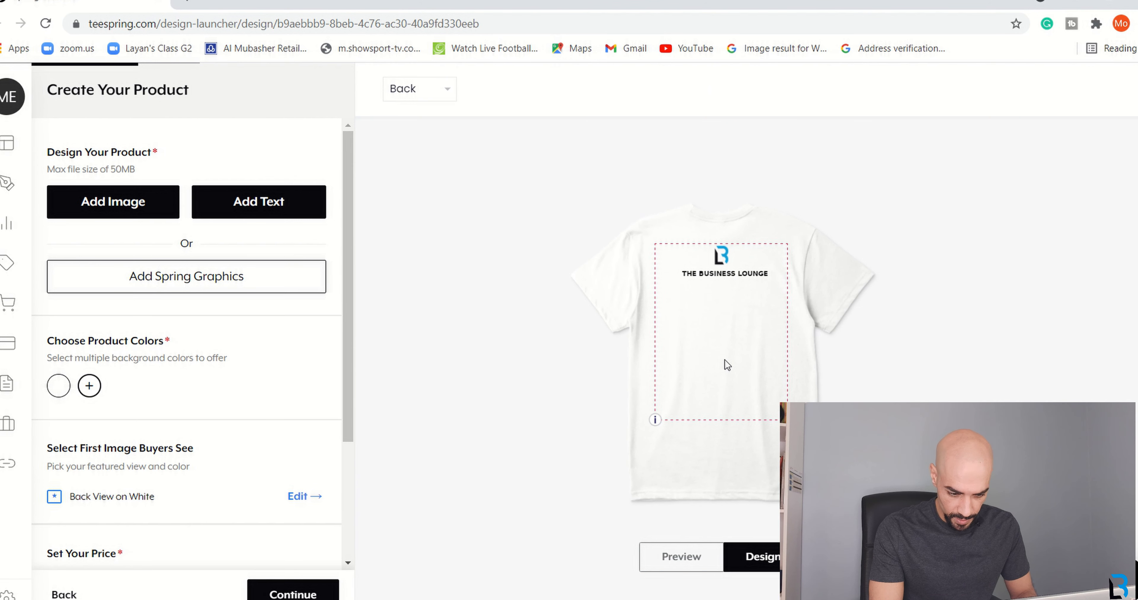
left_click(735, 276)
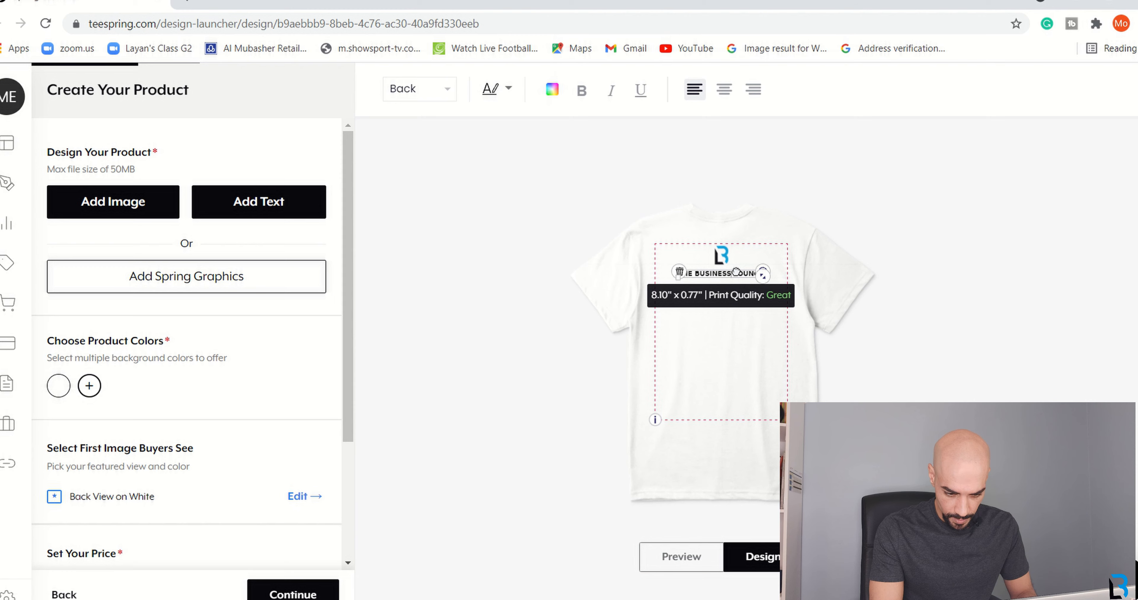
left_click_drag(762, 278, 762, 277)
left_click(714, 371)
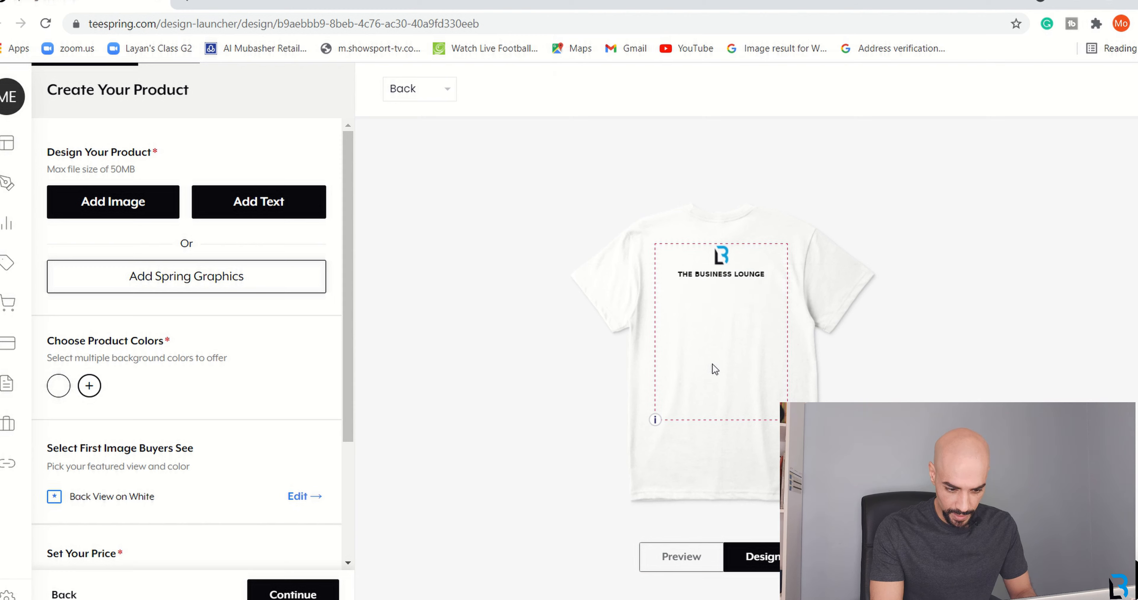
left_click(678, 558)
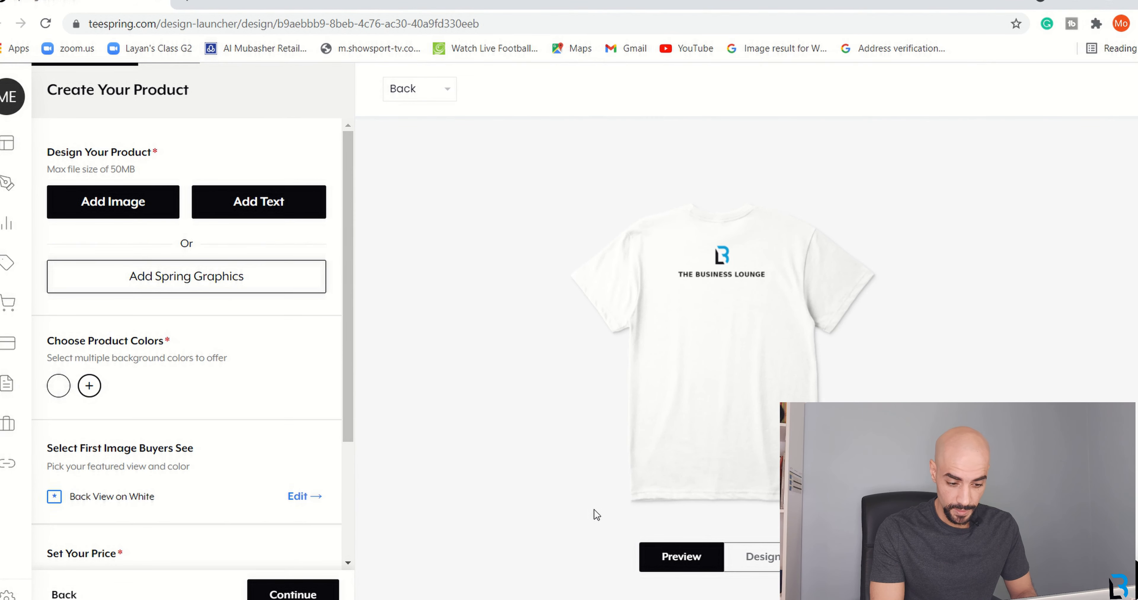
Show the shirt front and scroll down to the $29.99 US and €28.99 EU prices.
left_click(450, 90)
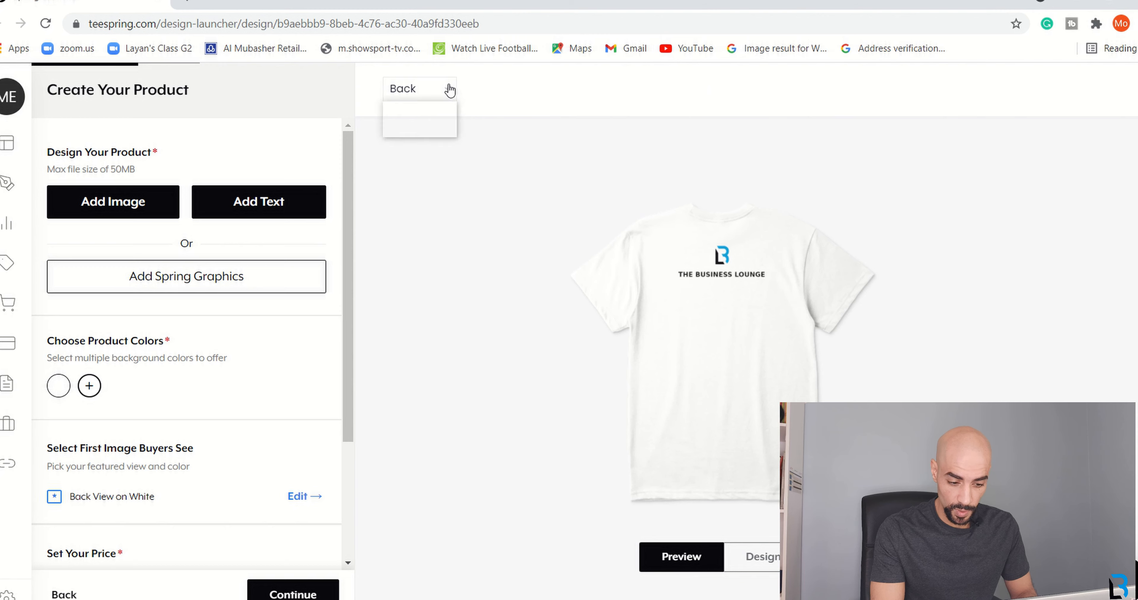
left_click(420, 110)
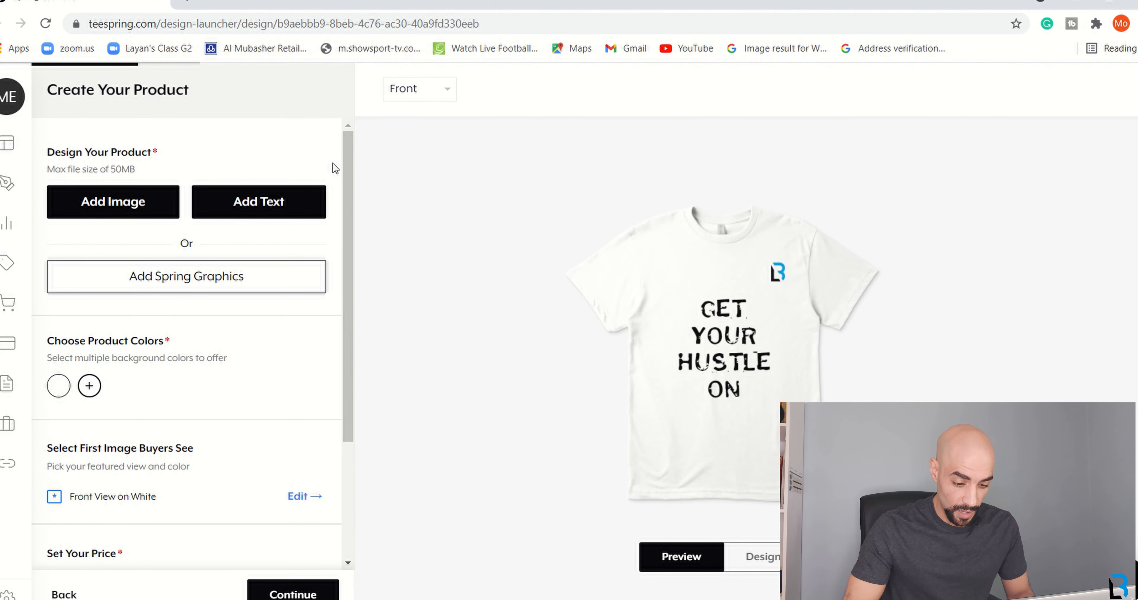
scroll(336, 168, "down", 2)
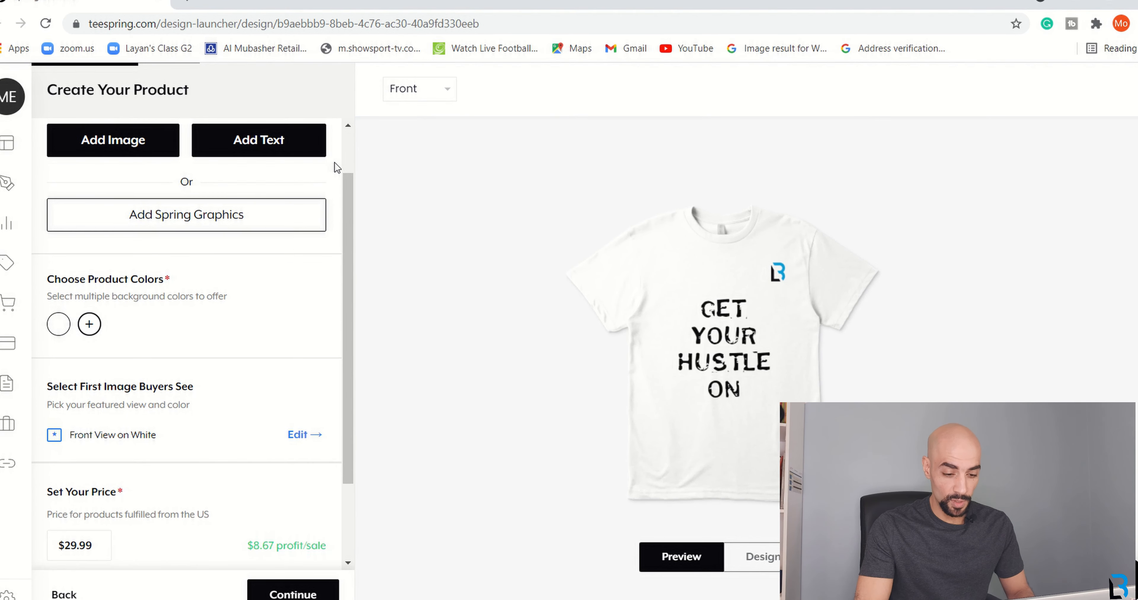
scroll(337, 168, "down", 2)
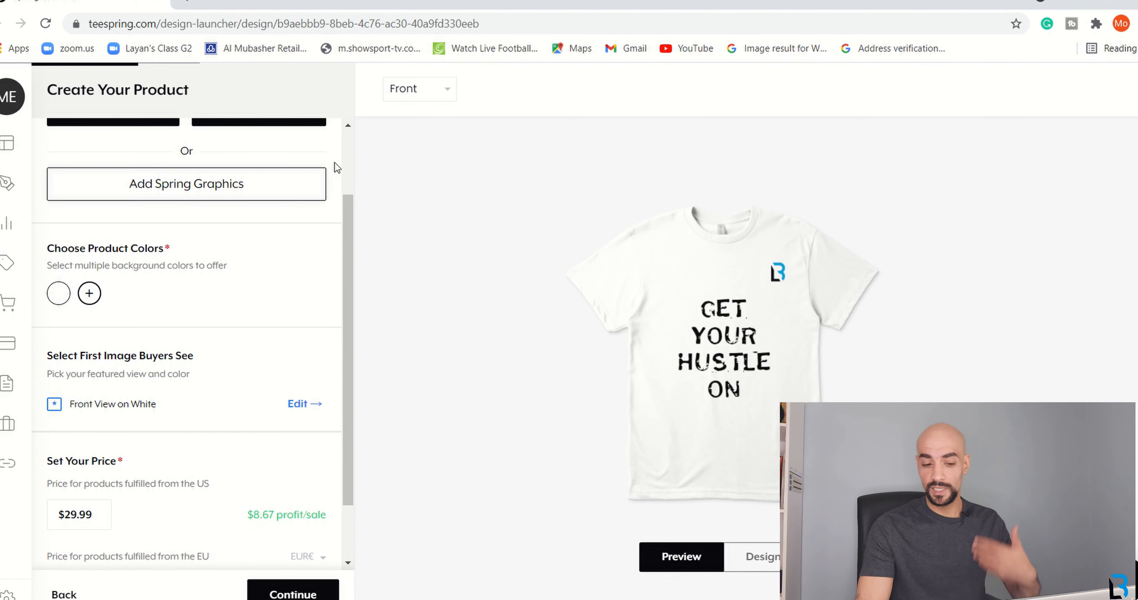
scroll(337, 168, "down", 1)
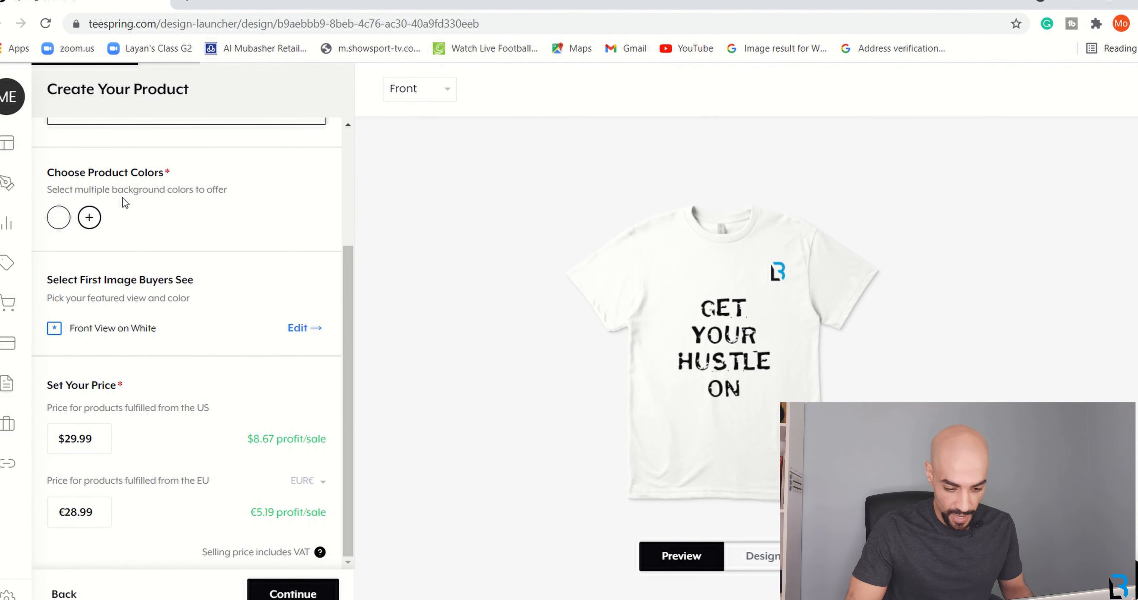
left_click(91, 223)
left_click(157, 202)
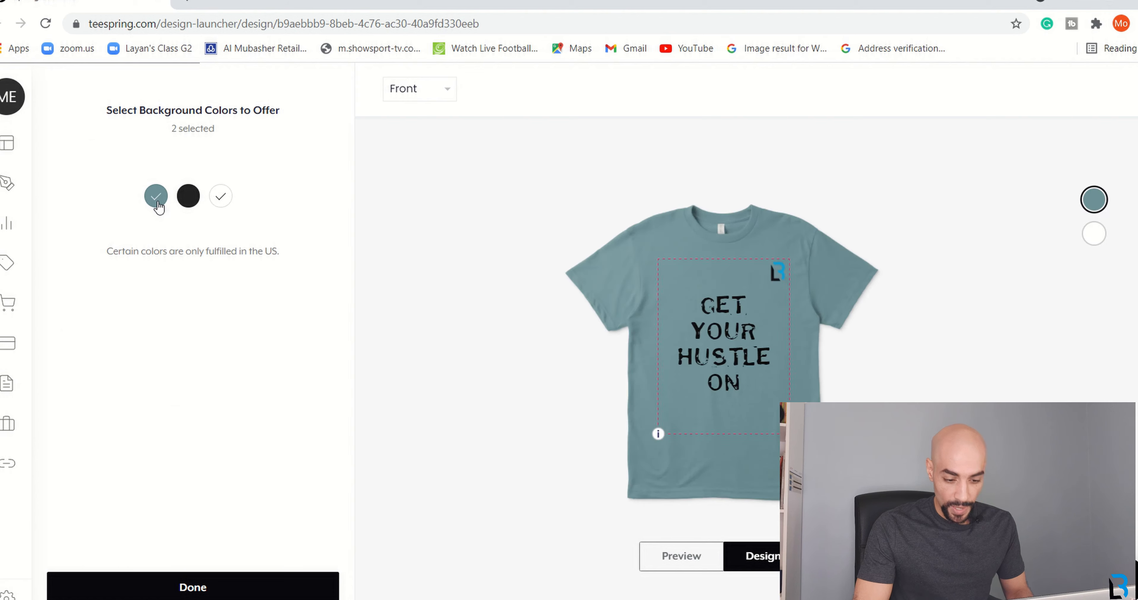
left_click(194, 199)
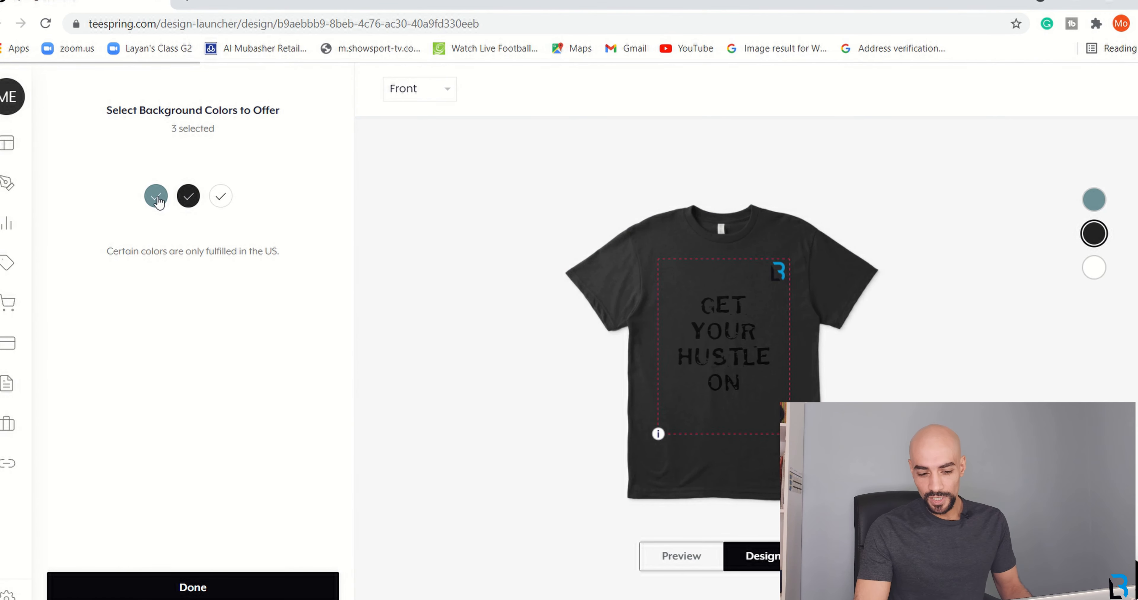
left_click(189, 200)
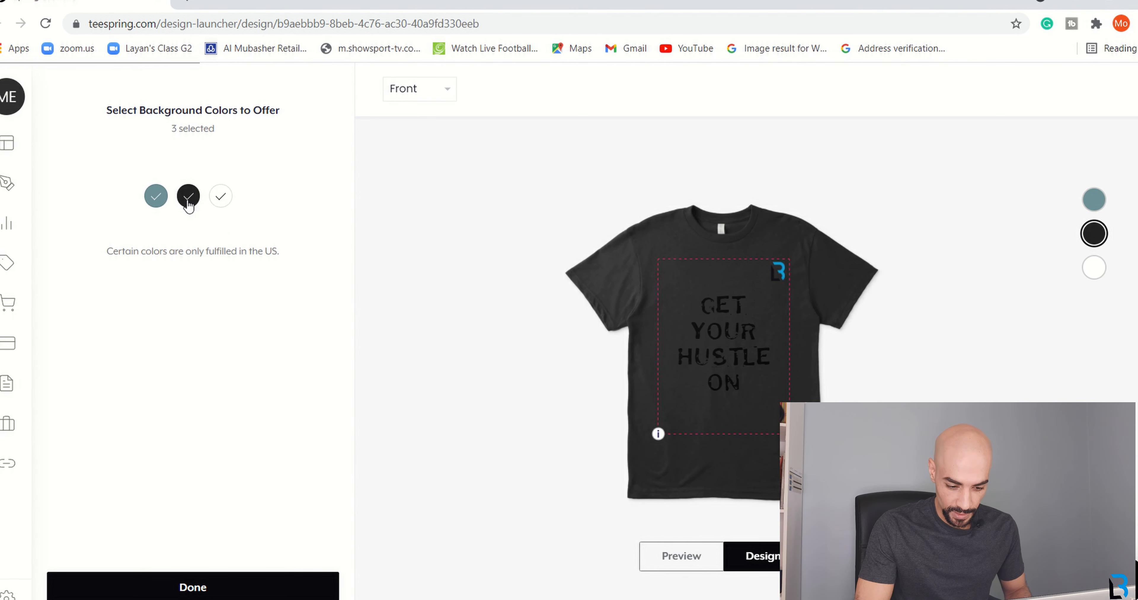
left_click(155, 198)
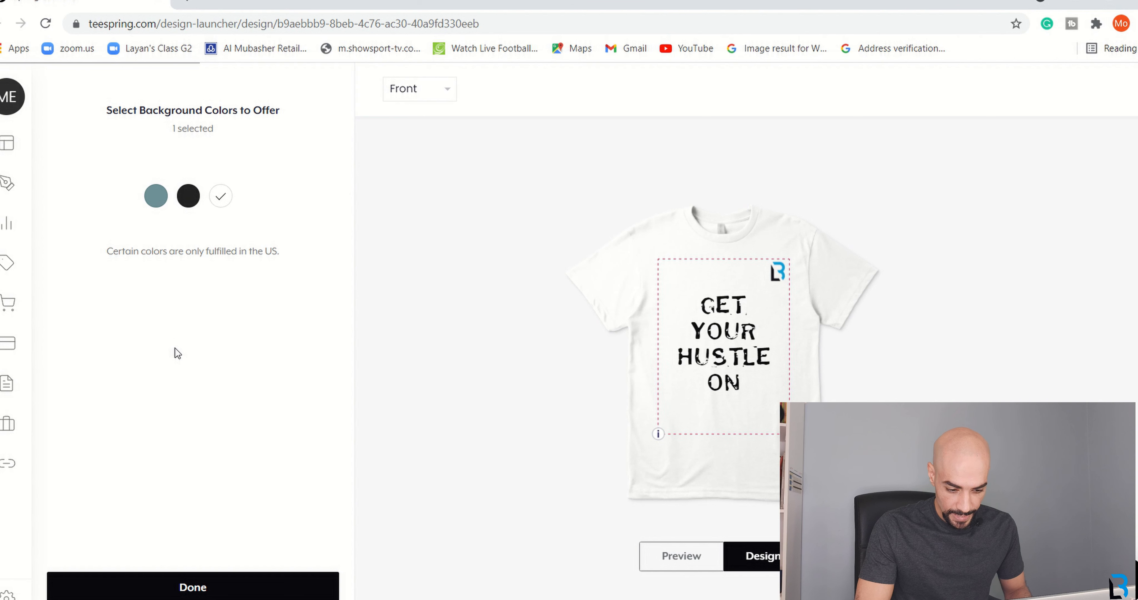
left_click(193, 588)
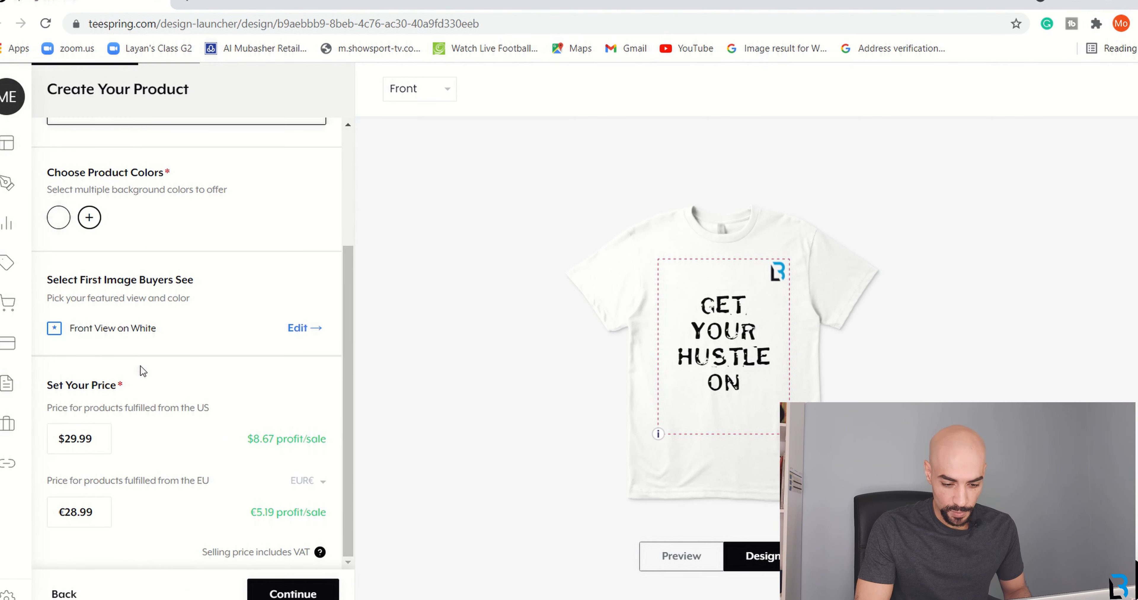
left_click(300, 328)
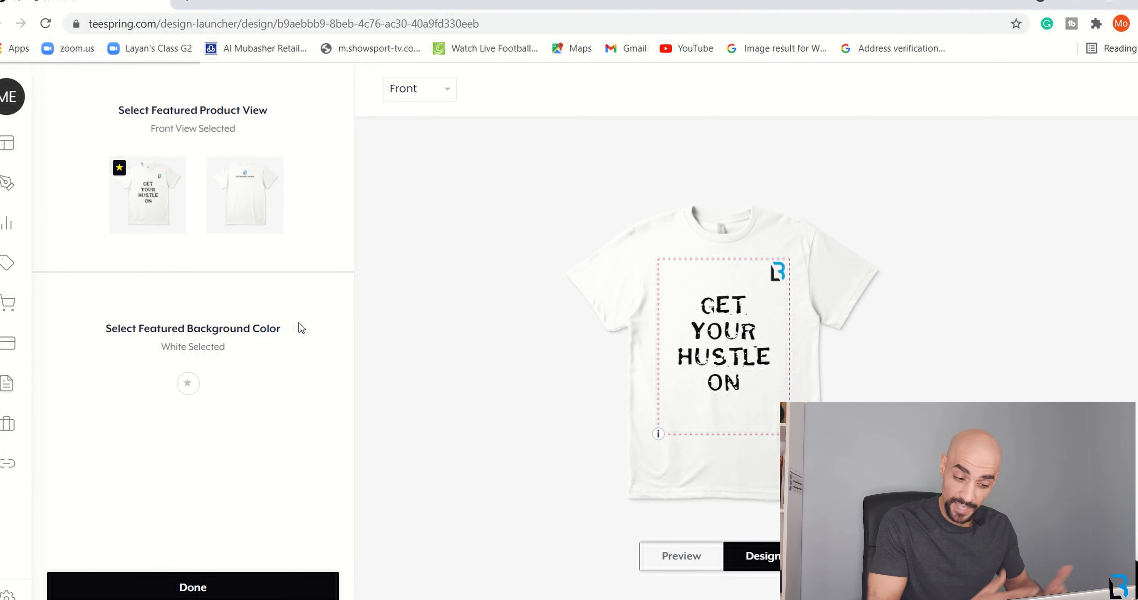
Keep the front view on white as the featured image and confirm with Done.
left_click(241, 188)
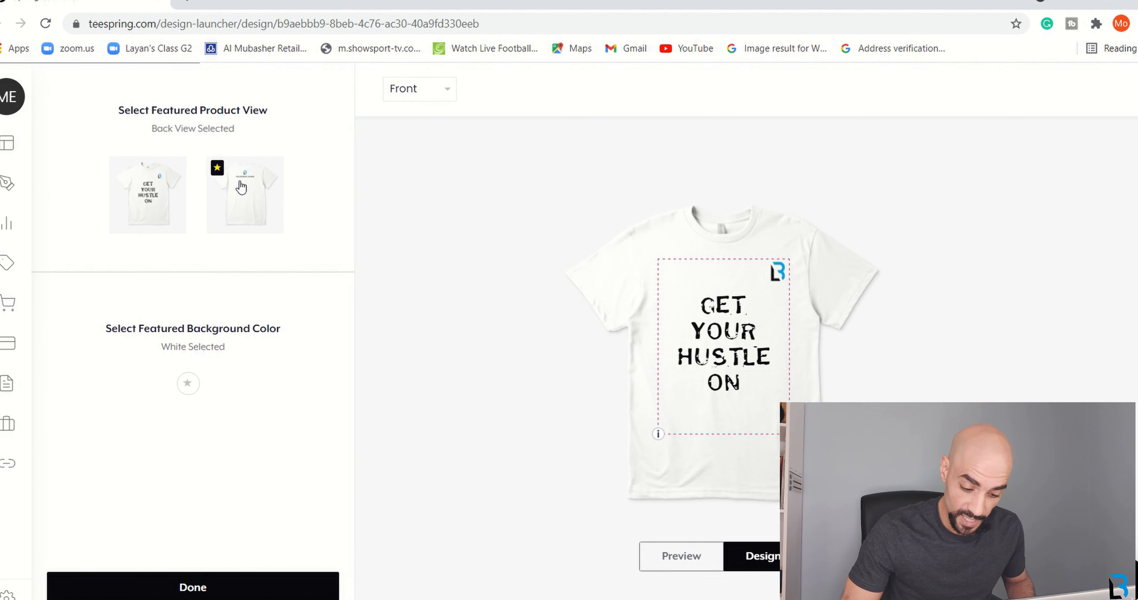
left_click(145, 198)
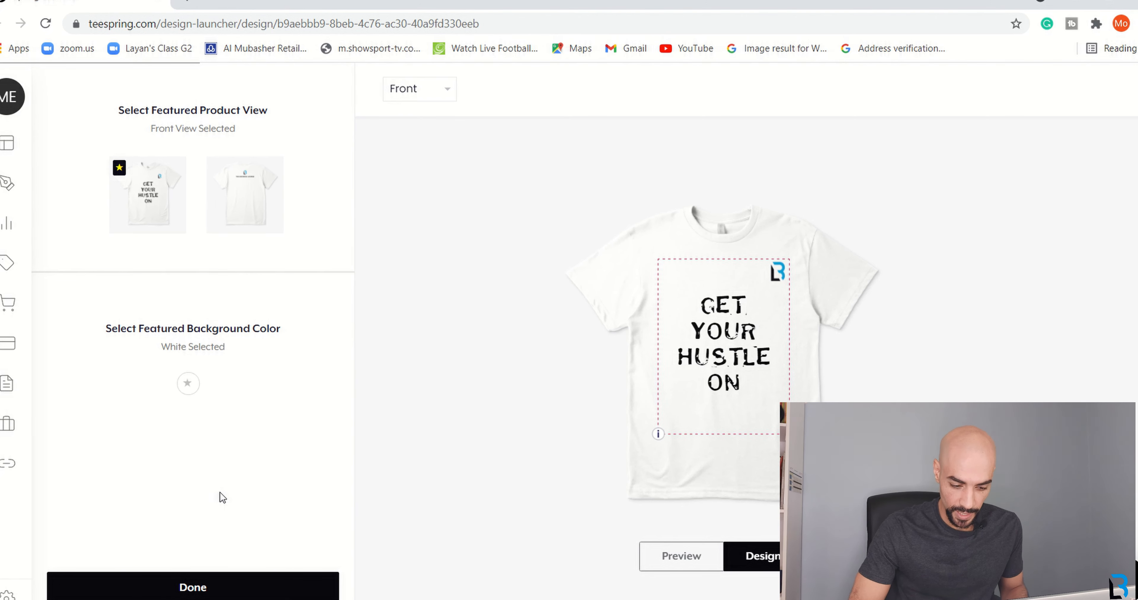
left_click(205, 589)
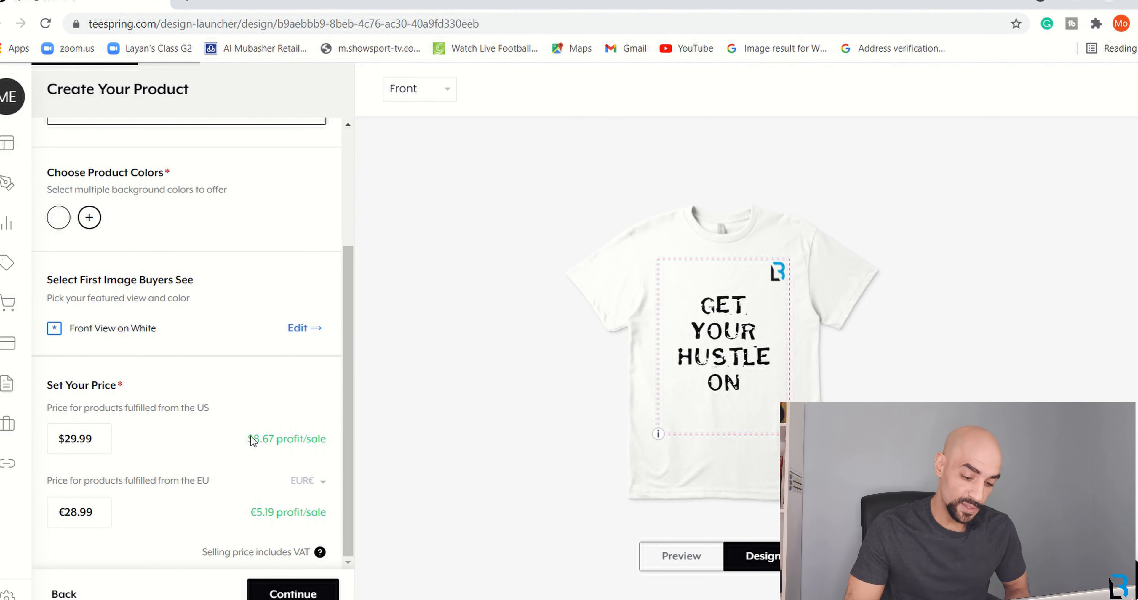
Review the $29.99 price with $8.67 profit per sale, then continue to Add More Products.
left_click_drag(253, 440, 318, 440)
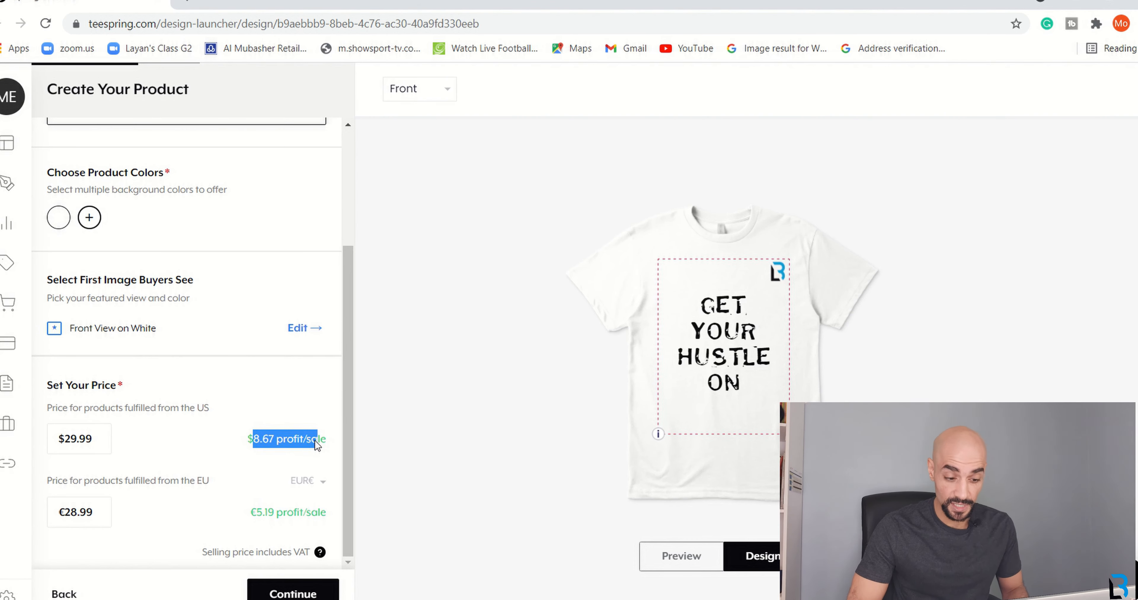
left_click(196, 454)
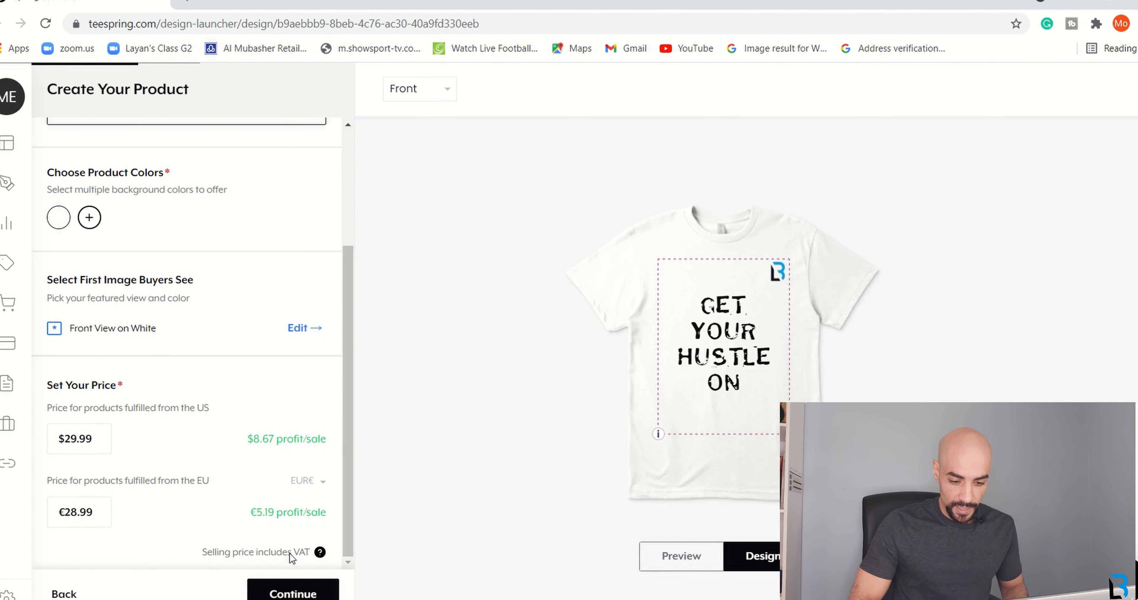
left_click(291, 595)
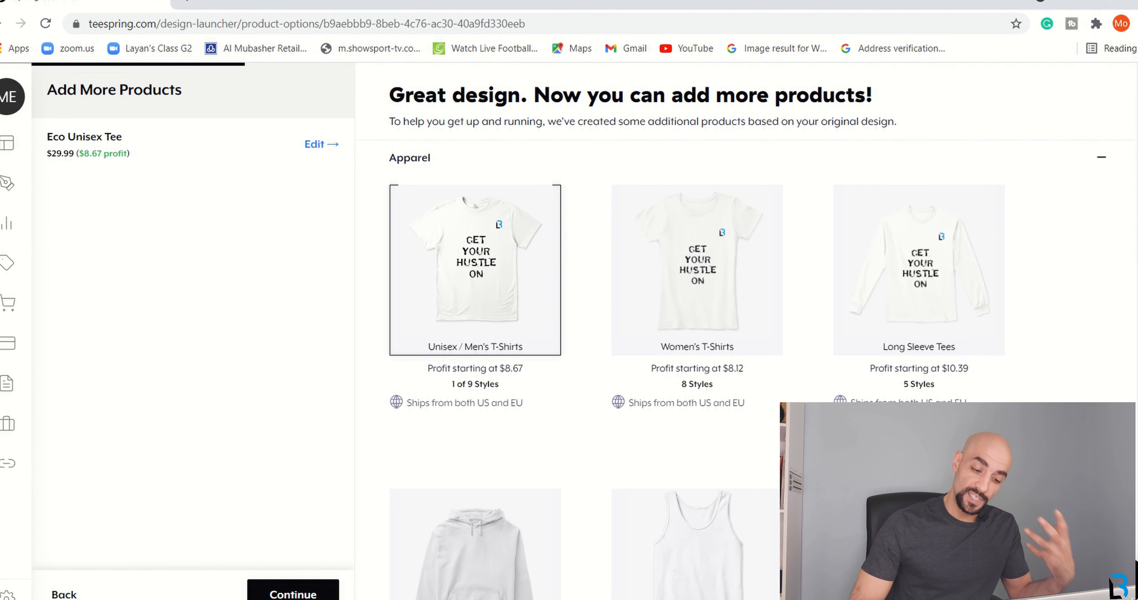
Skip the Unisex, Women's and Long Sleeve product suggestions and continue to Create Your Listing.
scroll(349, 426, "down", 1)
scroll(697, 331, "down", 6)
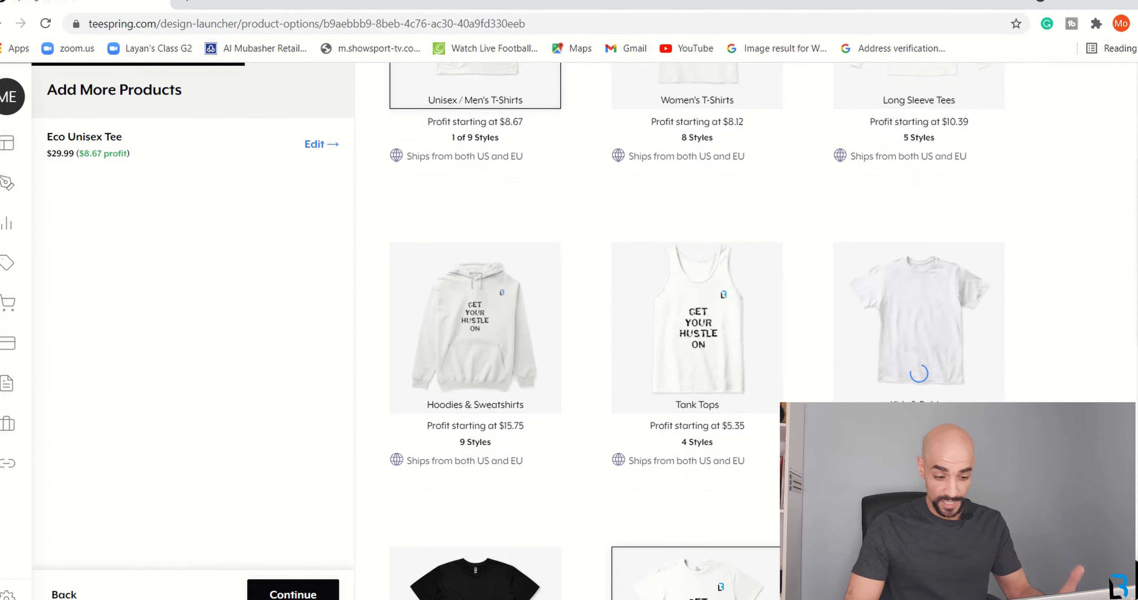
scroll(698, 331, "down", 5)
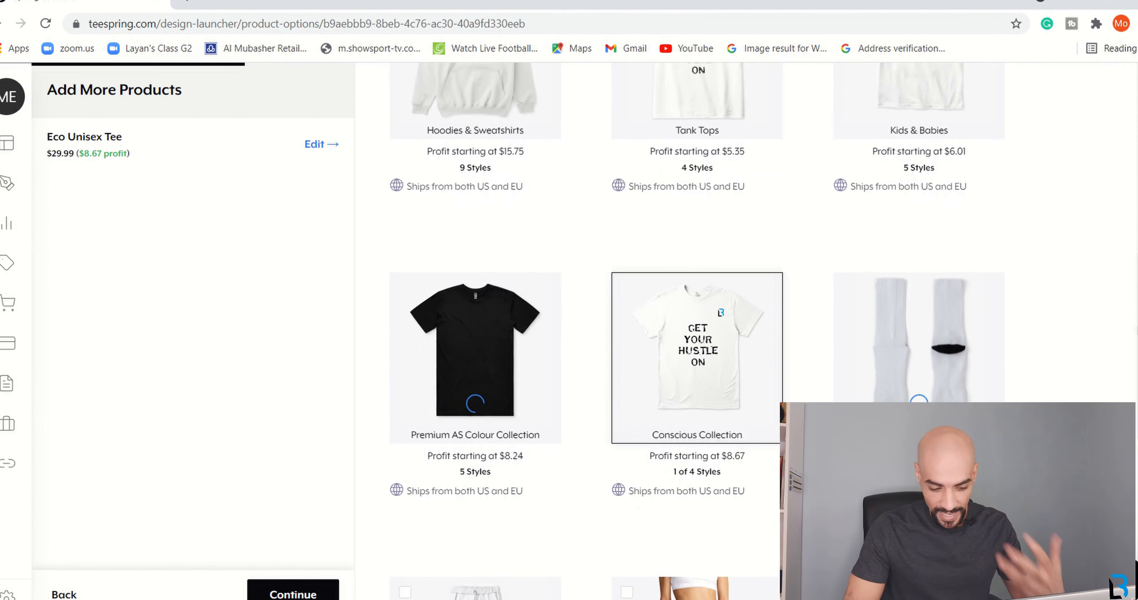
scroll(698, 331, "down", 1)
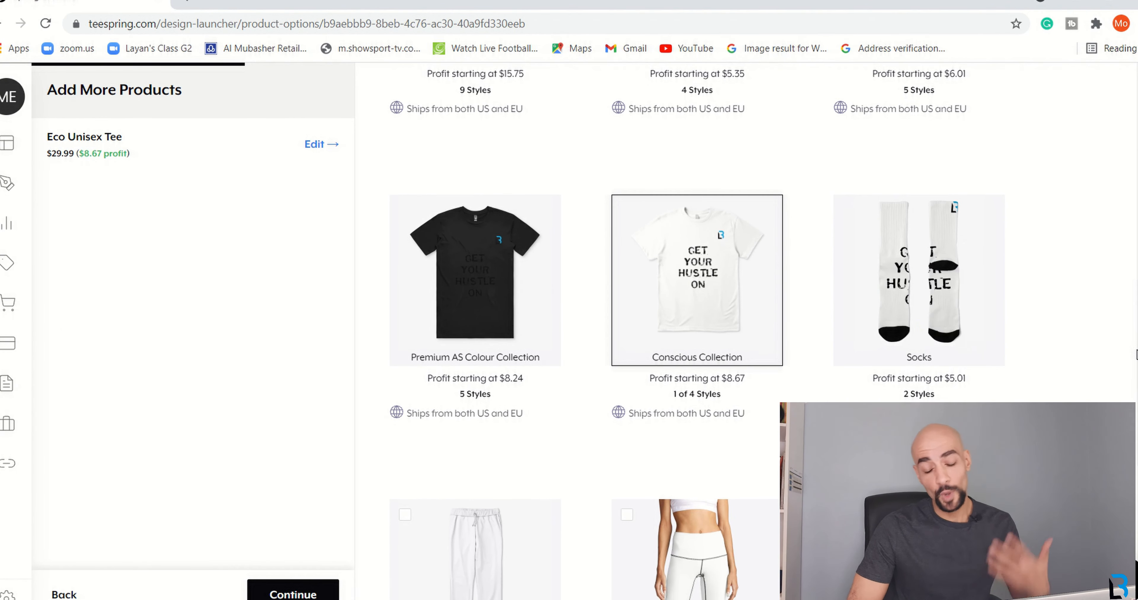
left_click_drag(1134, 348, 1134, 300)
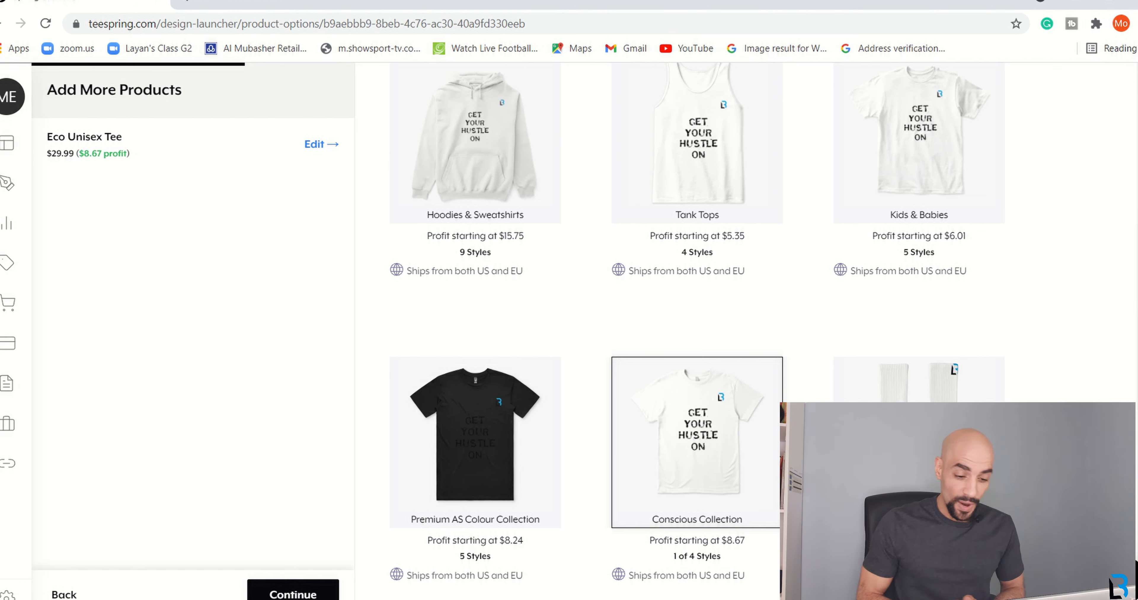
scroll(697, 331, "up", 7)
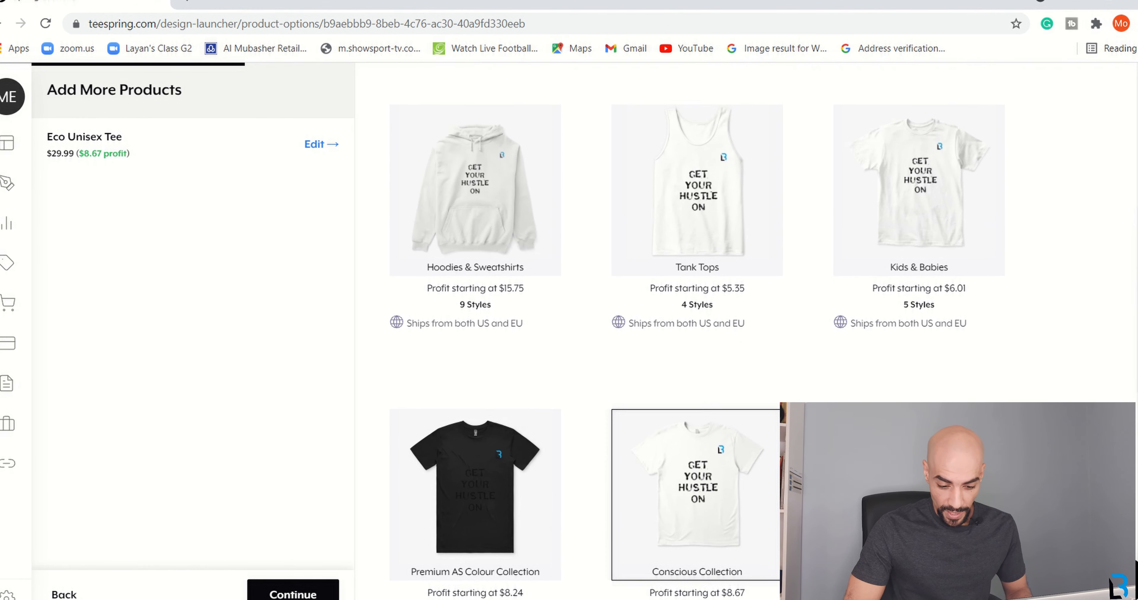
scroll(850, 264, "down", 3)
mouse_move(555, 348)
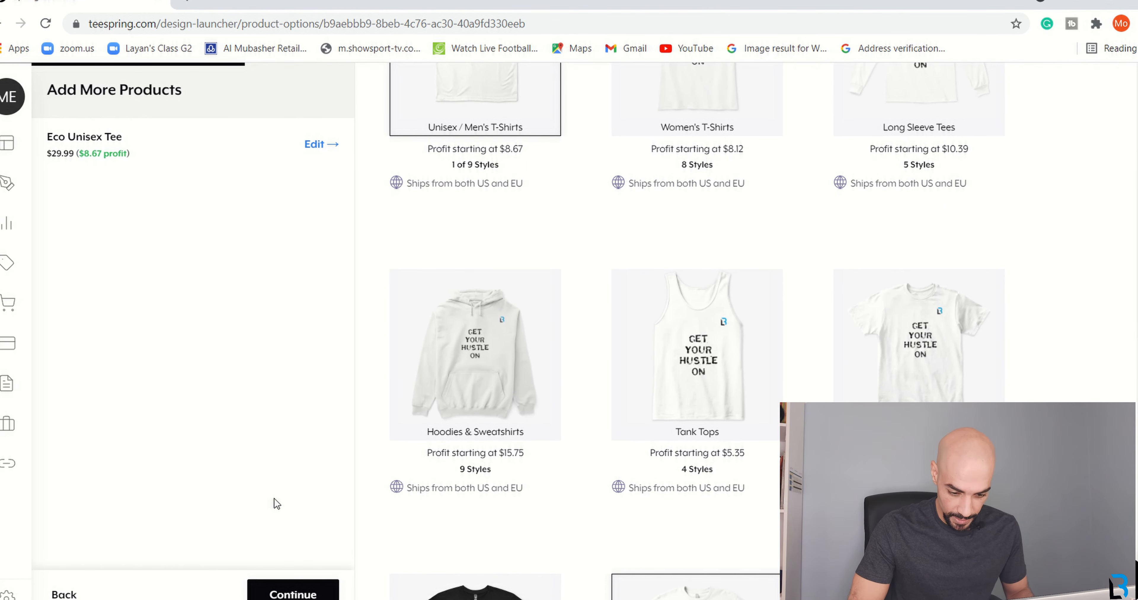
left_click(291, 595)
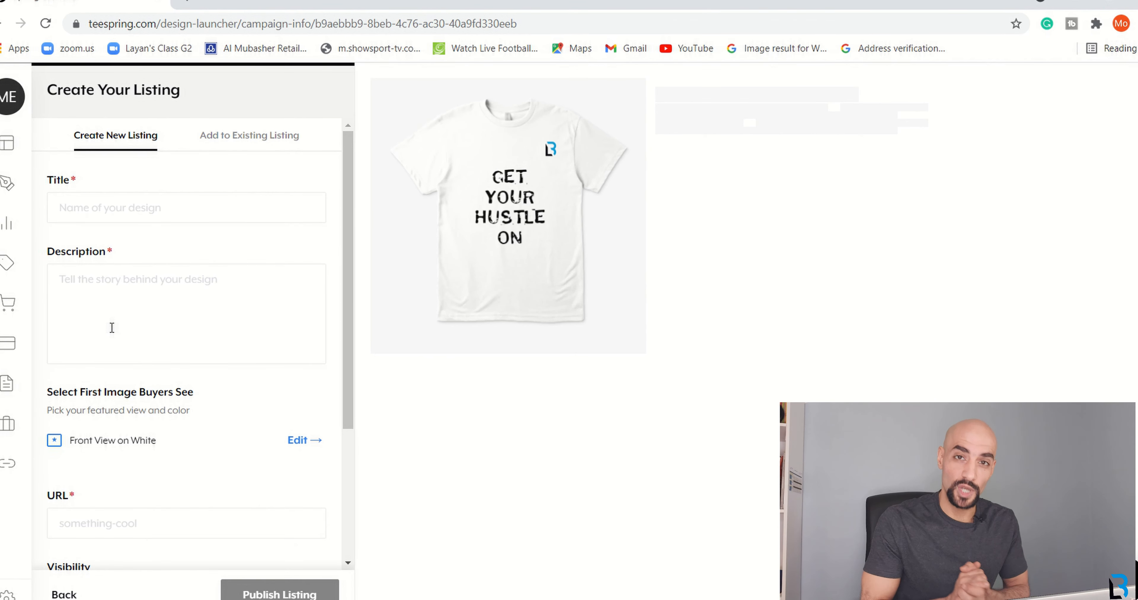
Title the listing 'Get Your Hustle On T-Shirt', fixing the stray capital U.
left_click(93, 207)
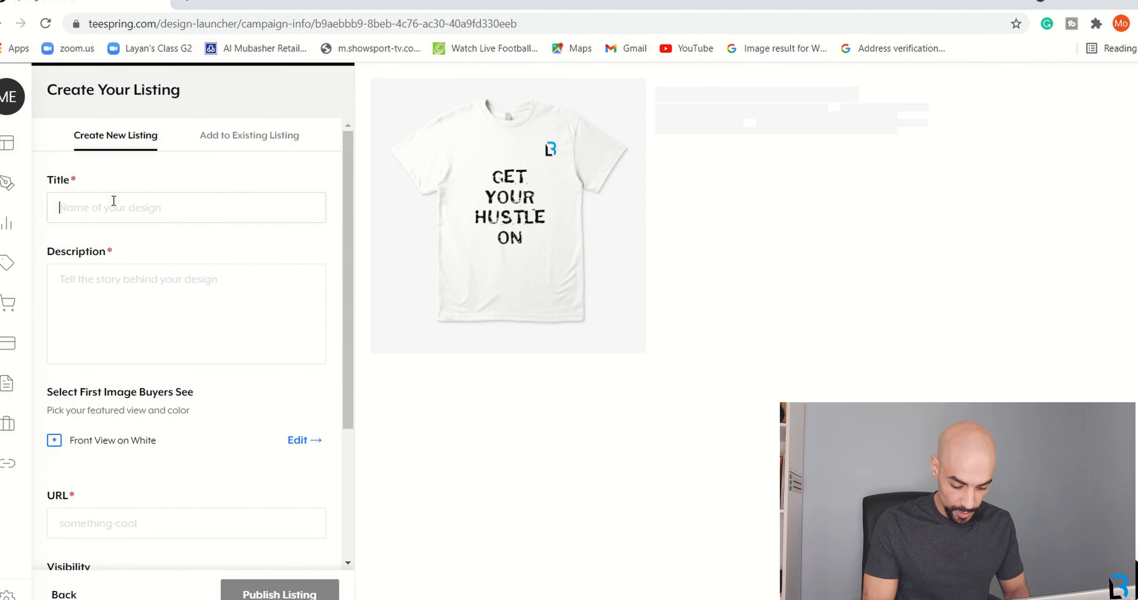
type("Get Y")
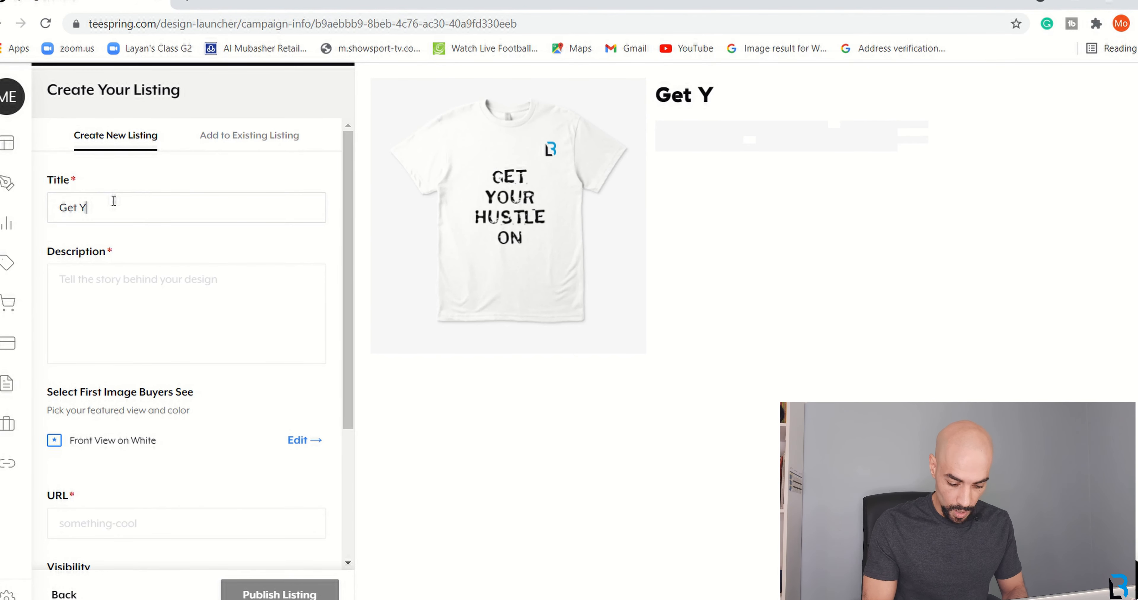
type("our HUstle O")
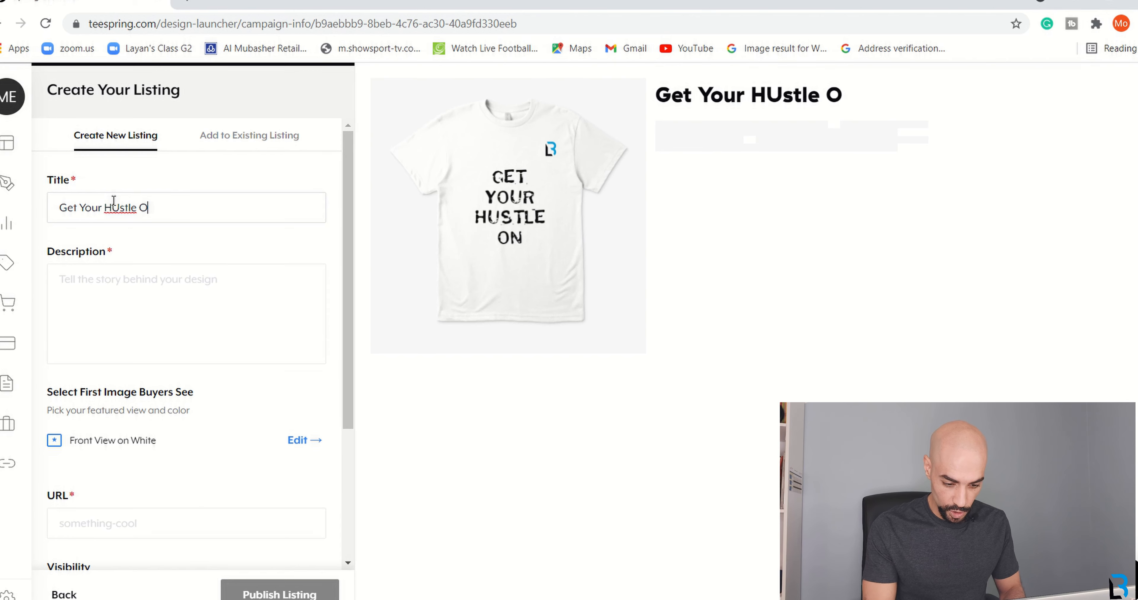
type("n T-S")
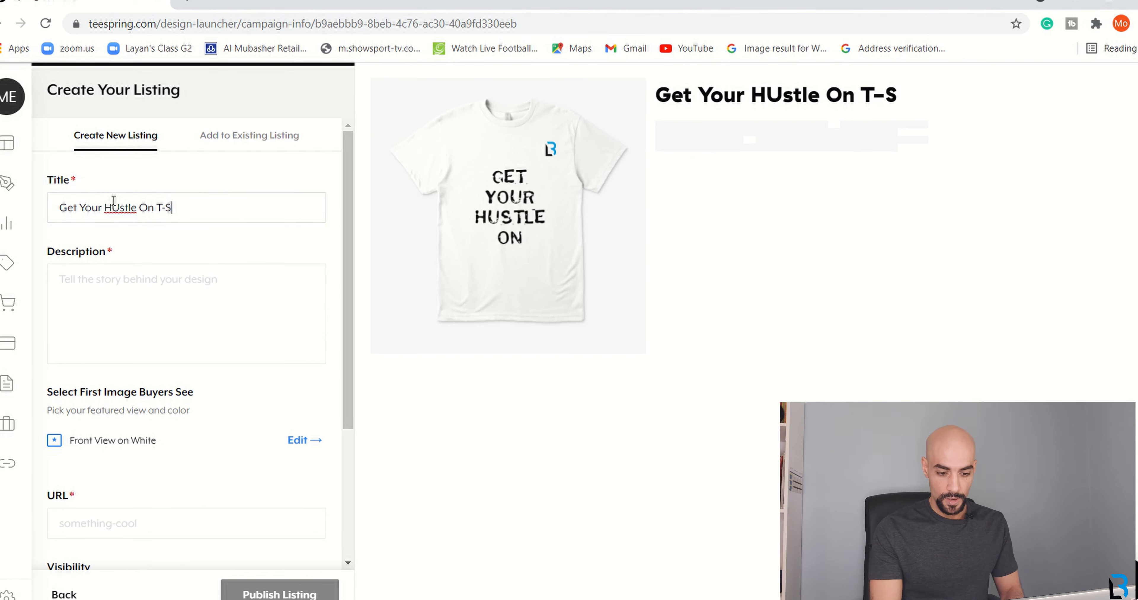
type("hirt")
left_click(118, 207)
key("BackSpace")
type("u")
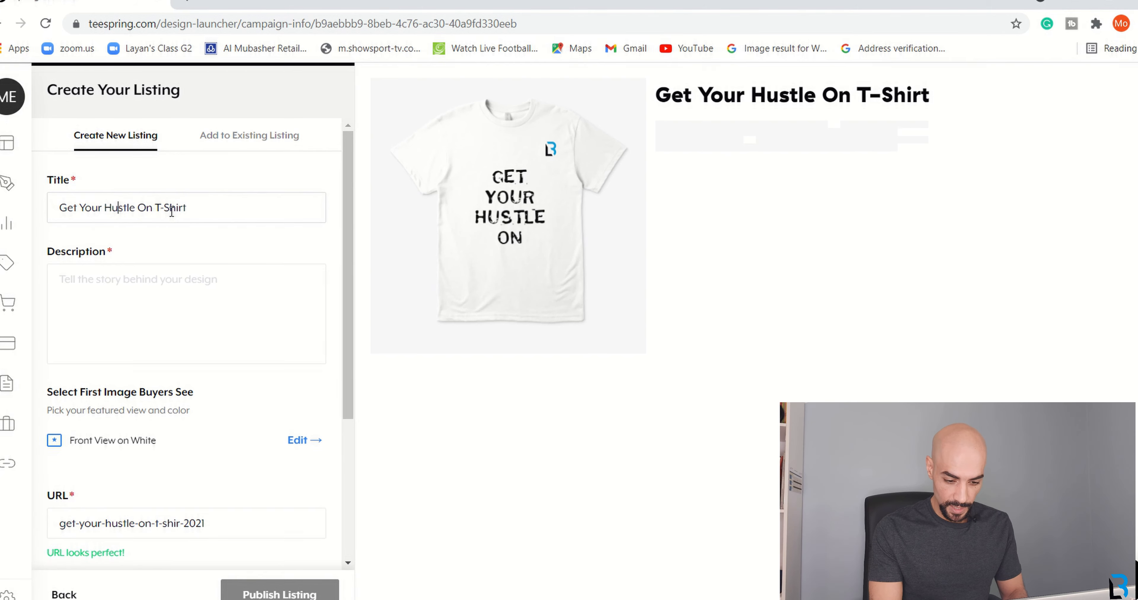
Write the motivational description mentioning 60% organic cotton and 40% recycled polyester, correcting 'motivatinal'.
left_click(126, 276)
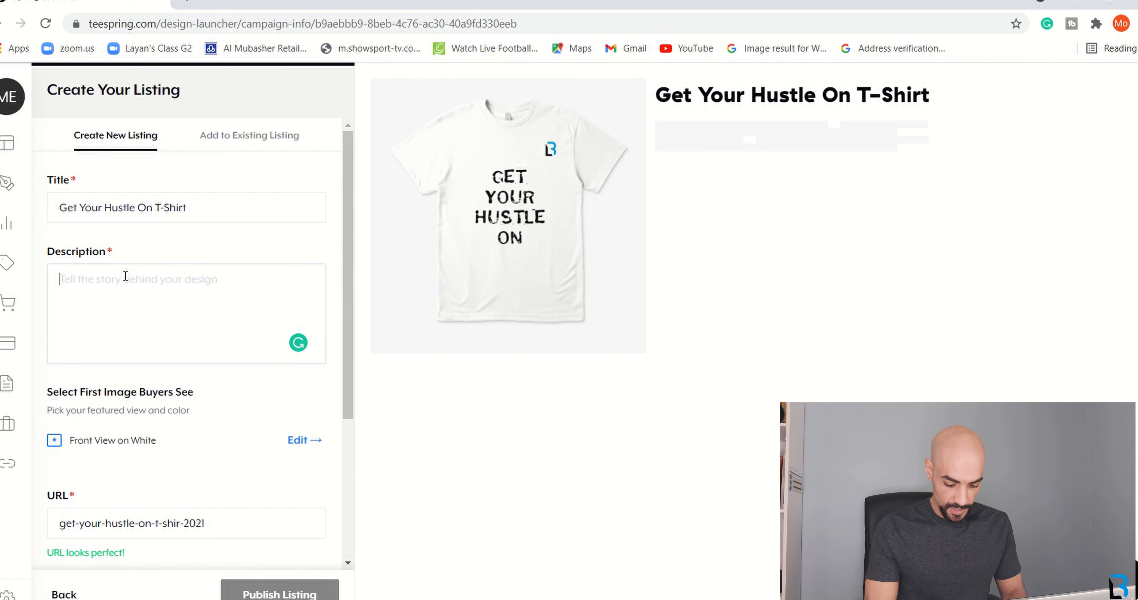
type("This awesome motivatinal t-shirt will tell the world just ")
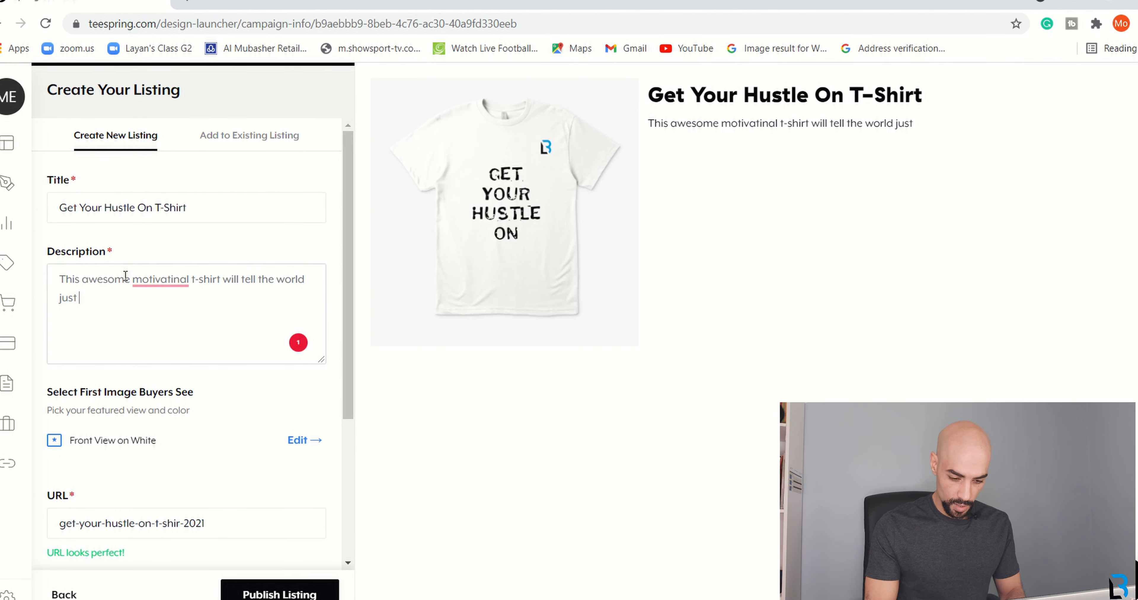
type("how hard you hu")
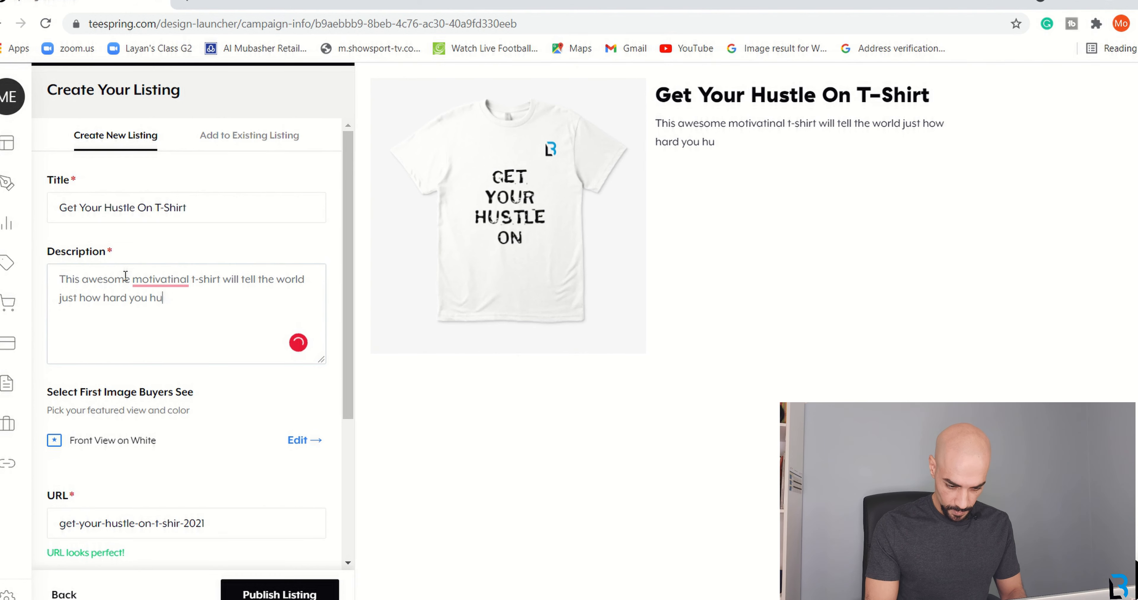
type("stle, ")
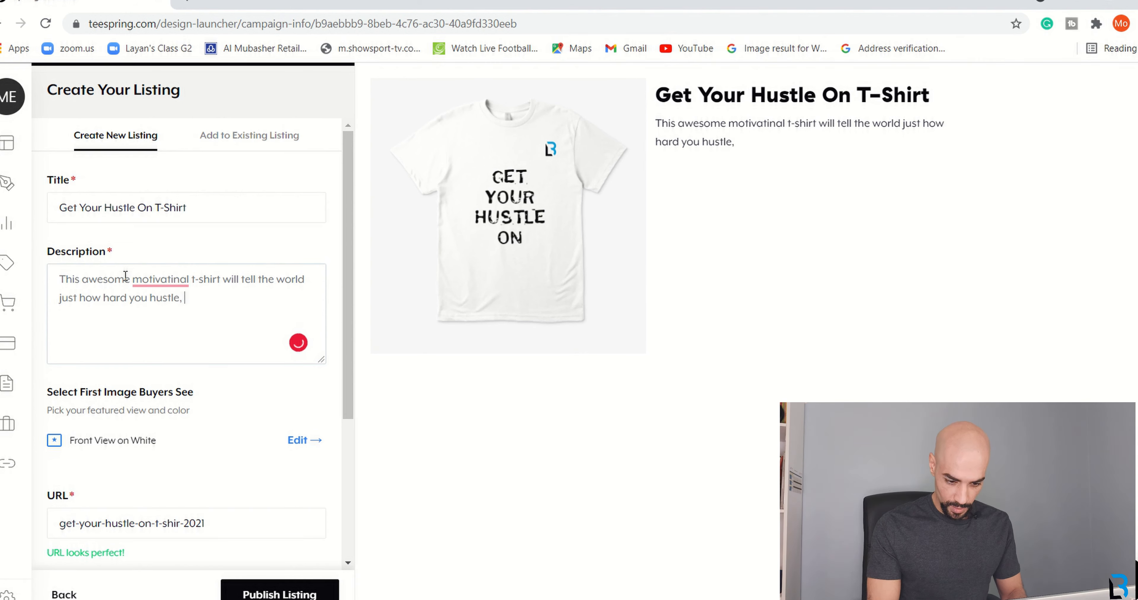
type("and that you're a")
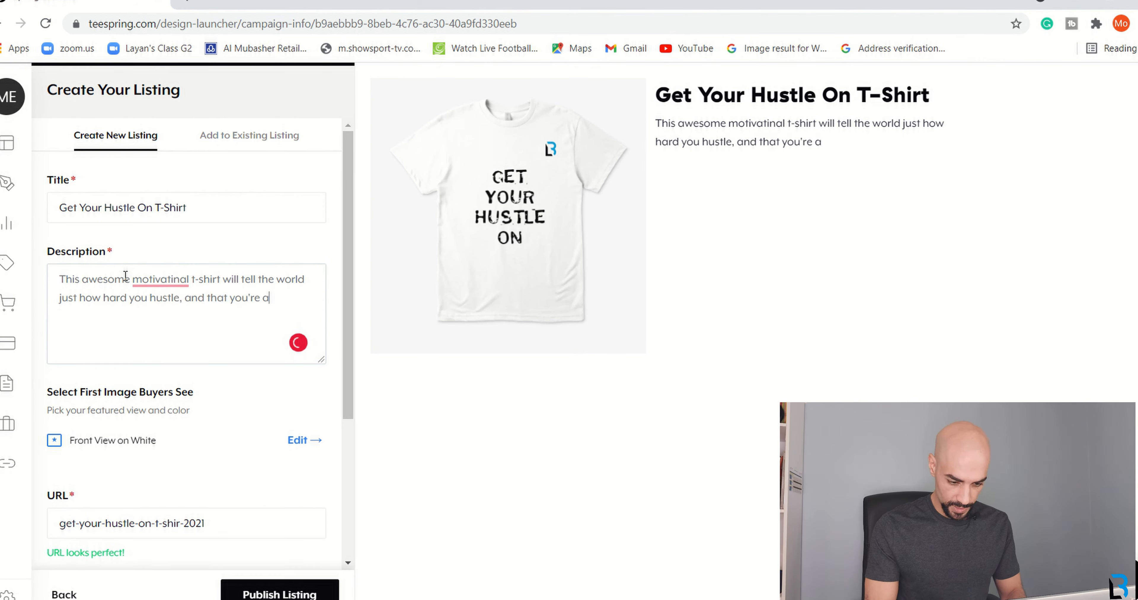
type("ll about business")
left_click(147, 282)
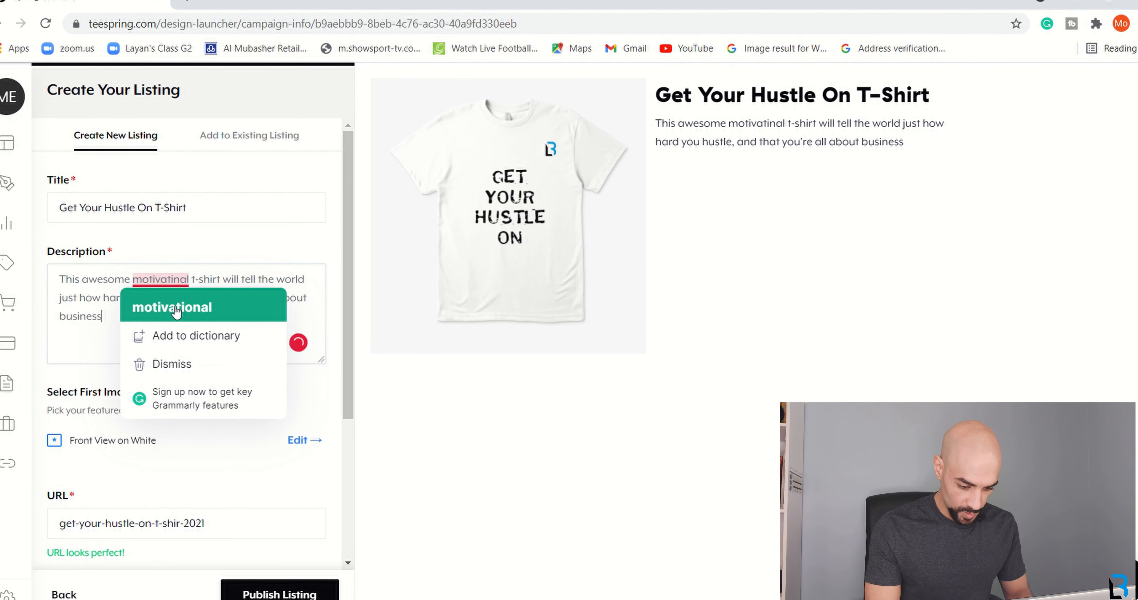
left_click(172, 307)
key("alt+Tab")
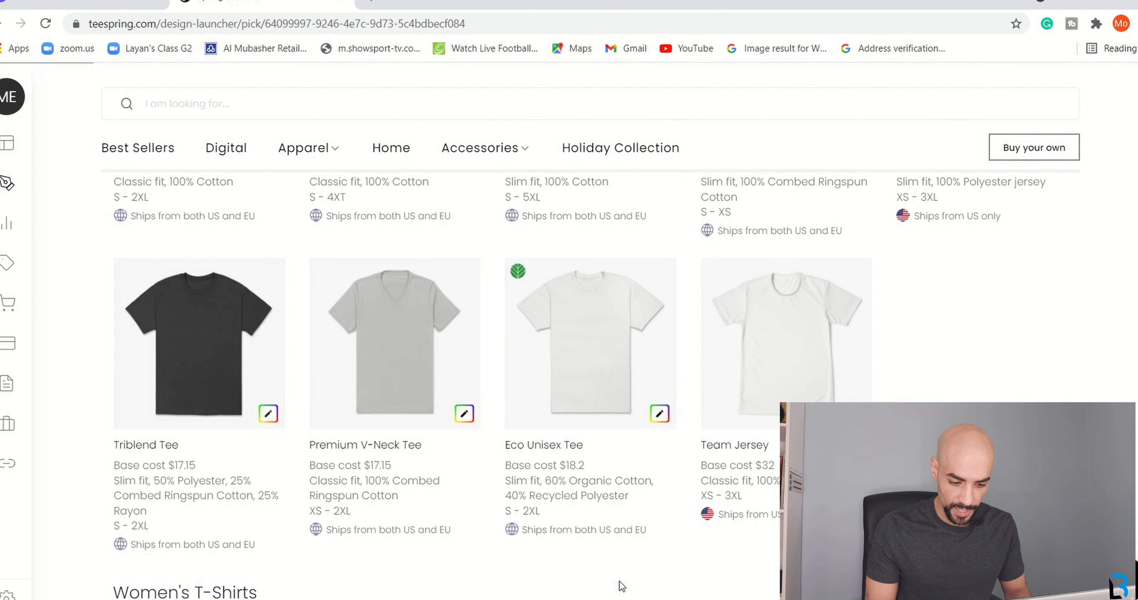
key("alt+Tab")
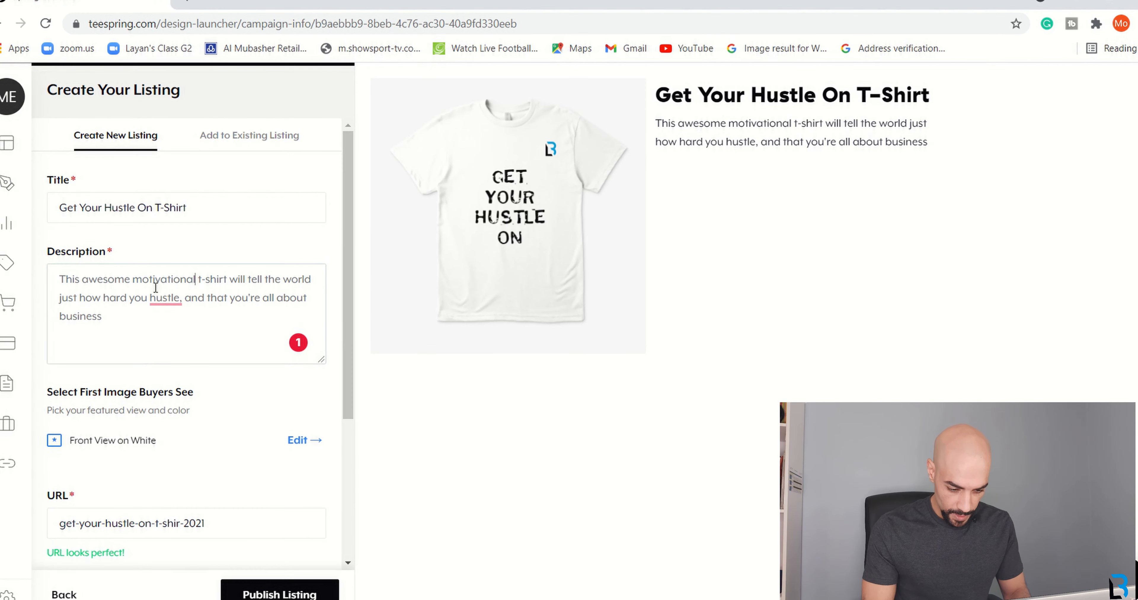
left_click(165, 296)
left_click(119, 318)
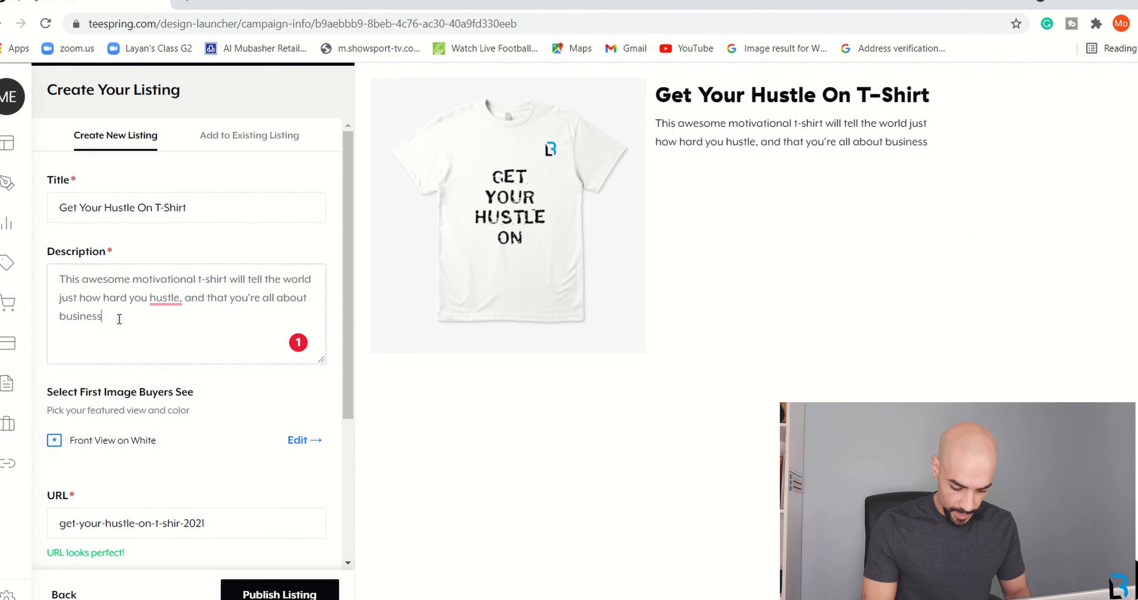
type(". It's made f")
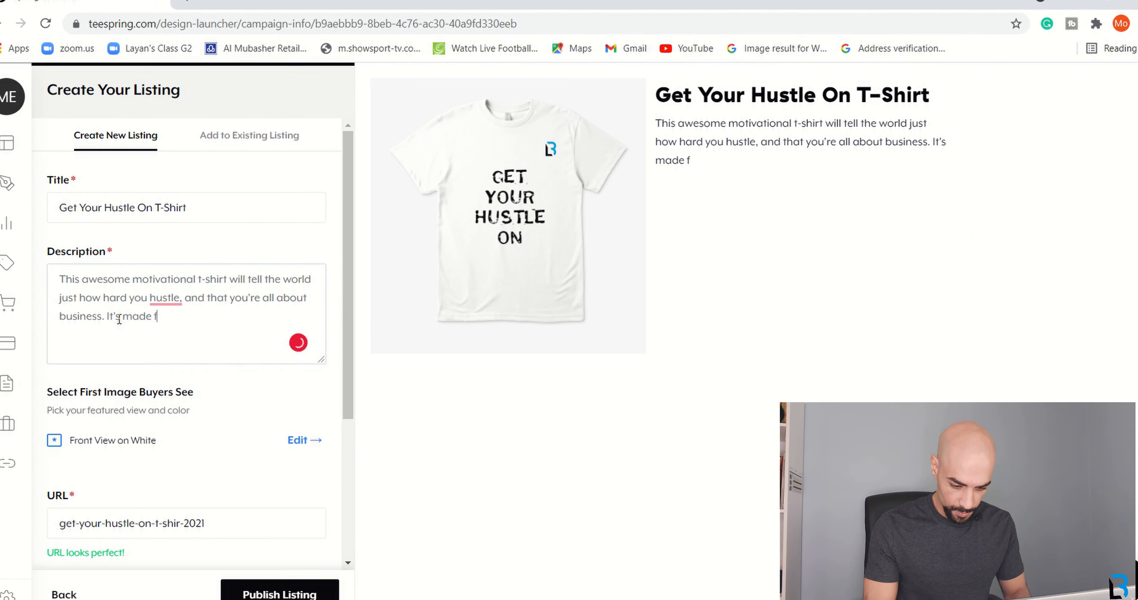
type("rom 60%")
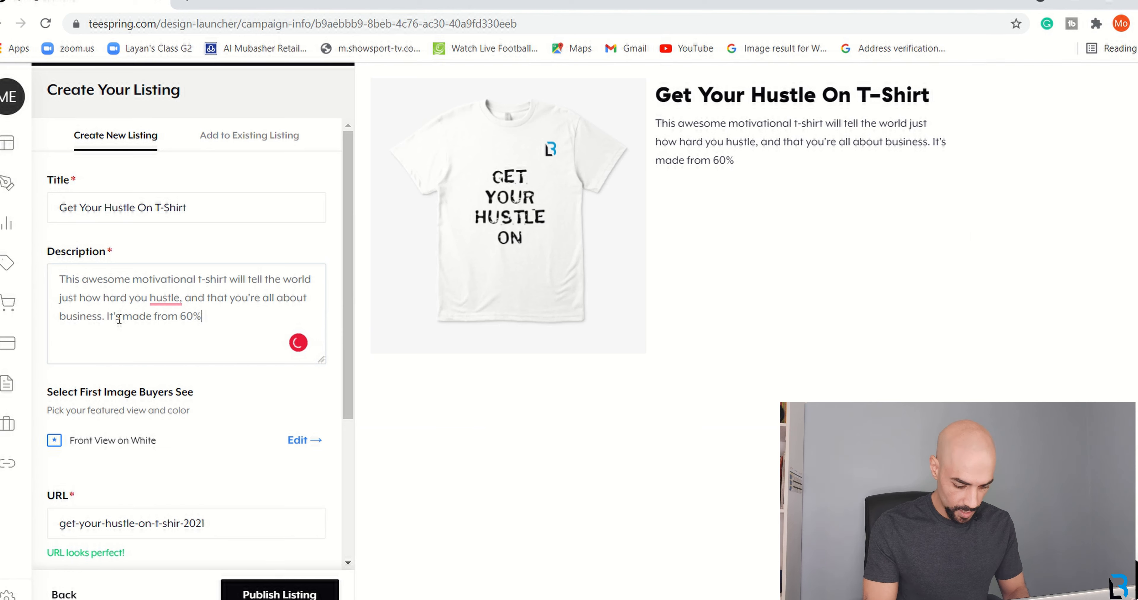
type(" organic cotton and 40% recycled polyester")
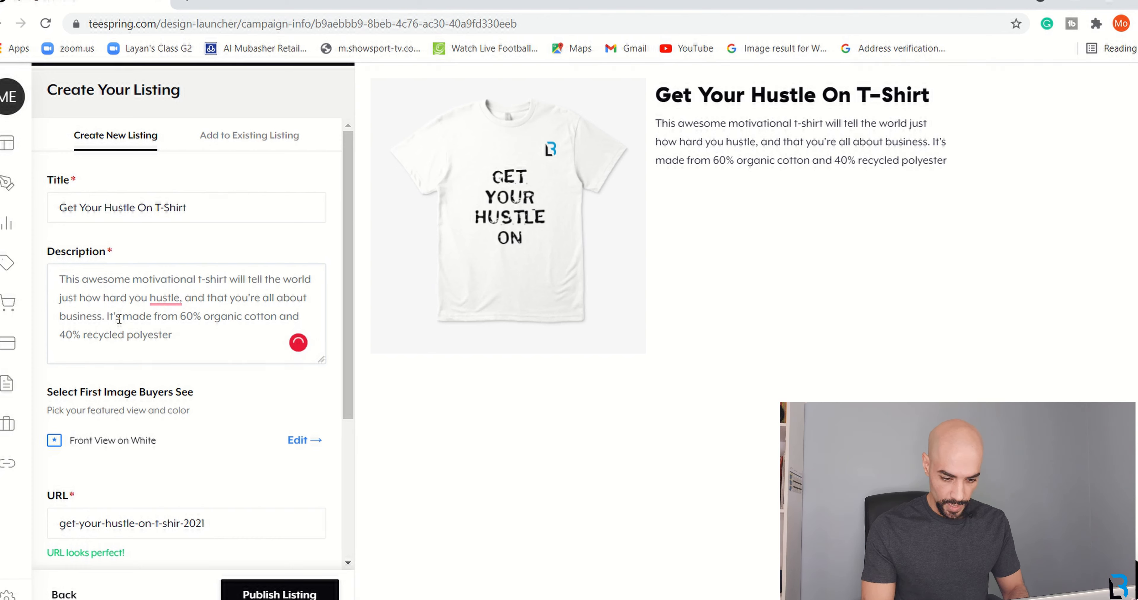
type(", and")
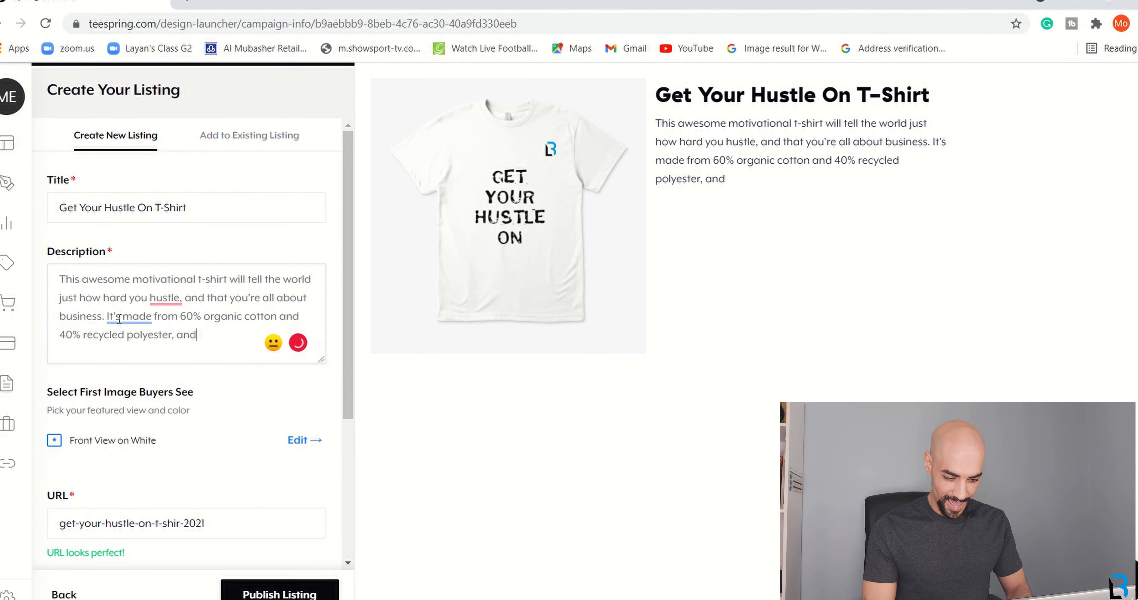
type(" will have")
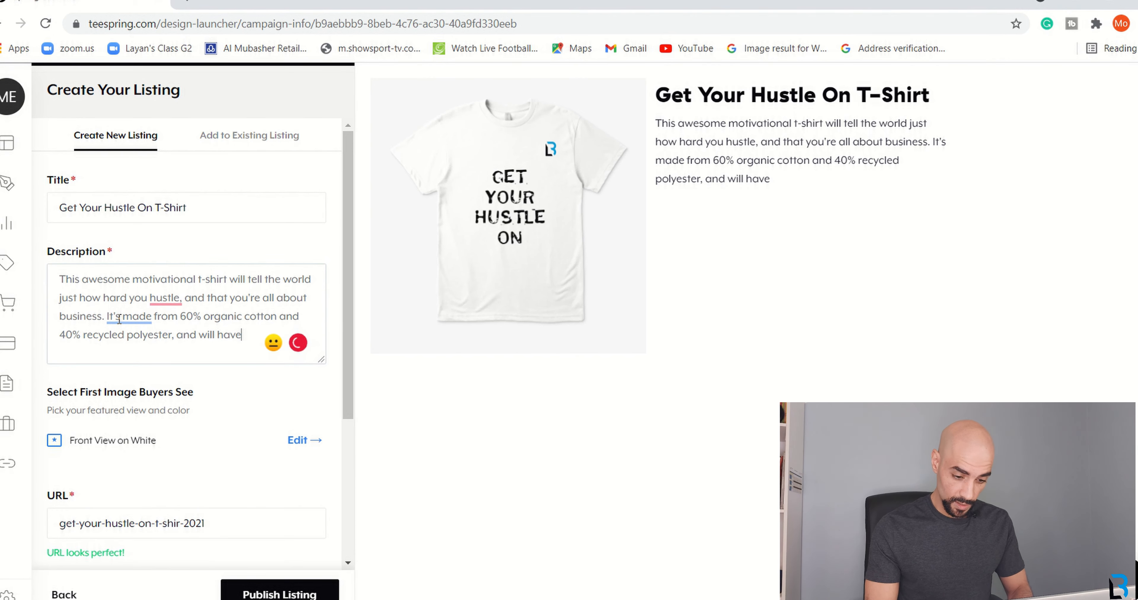
type(" you feeling a")
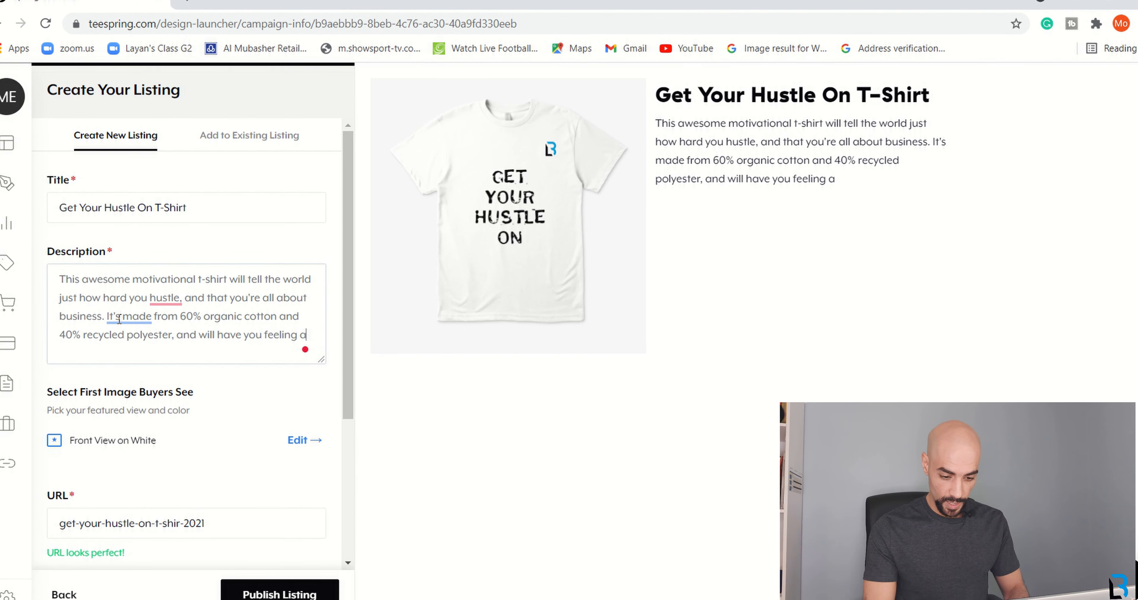
type("s good as you lo")
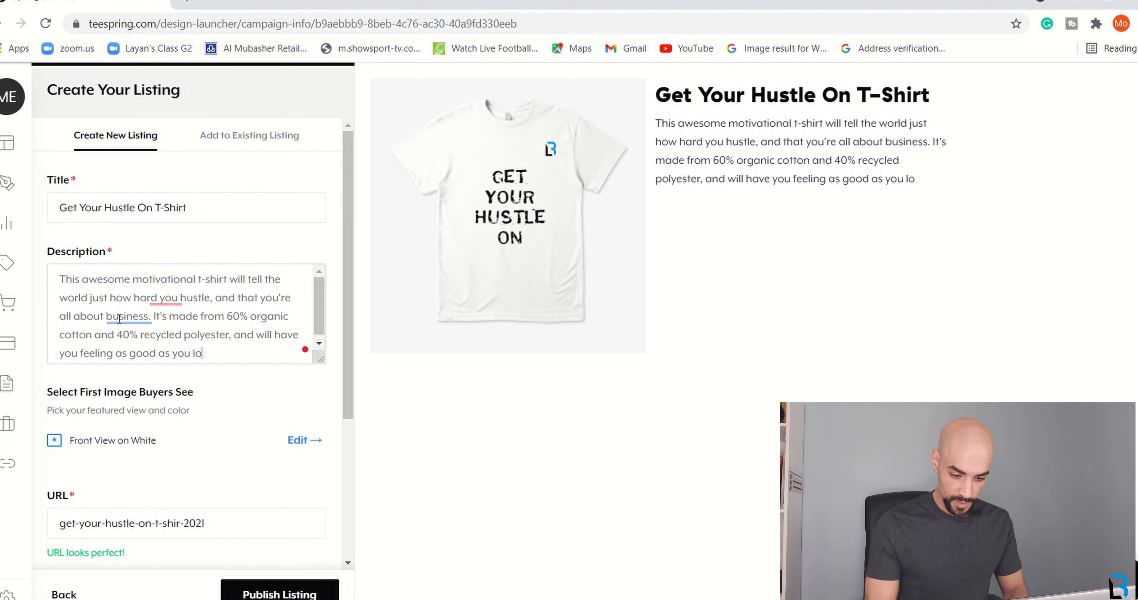
type("ok in this bad boy.")
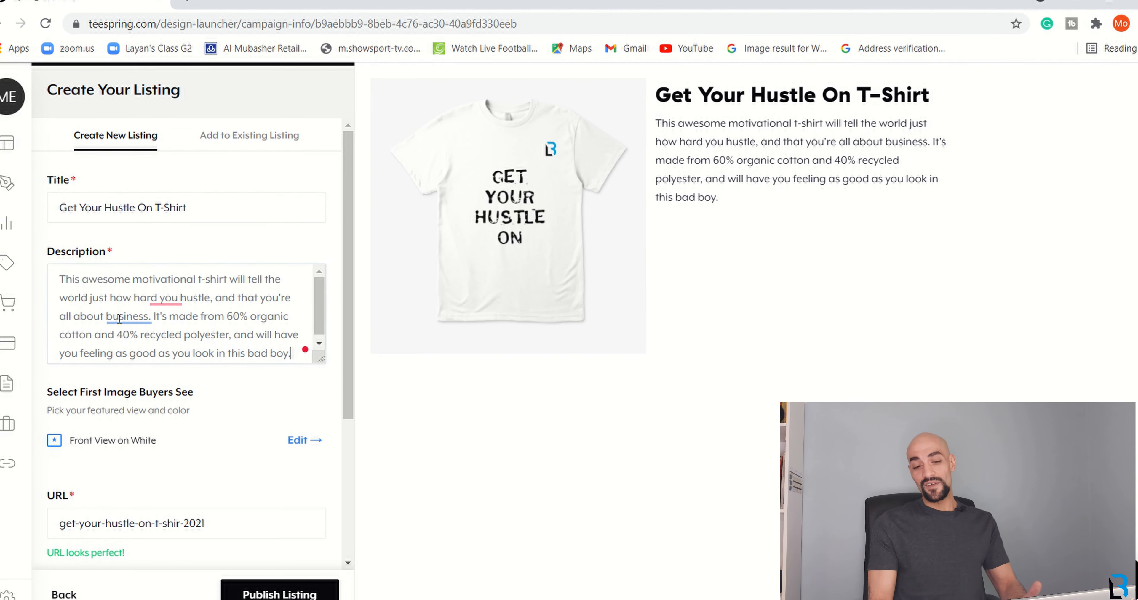
mouse_move(166, 298)
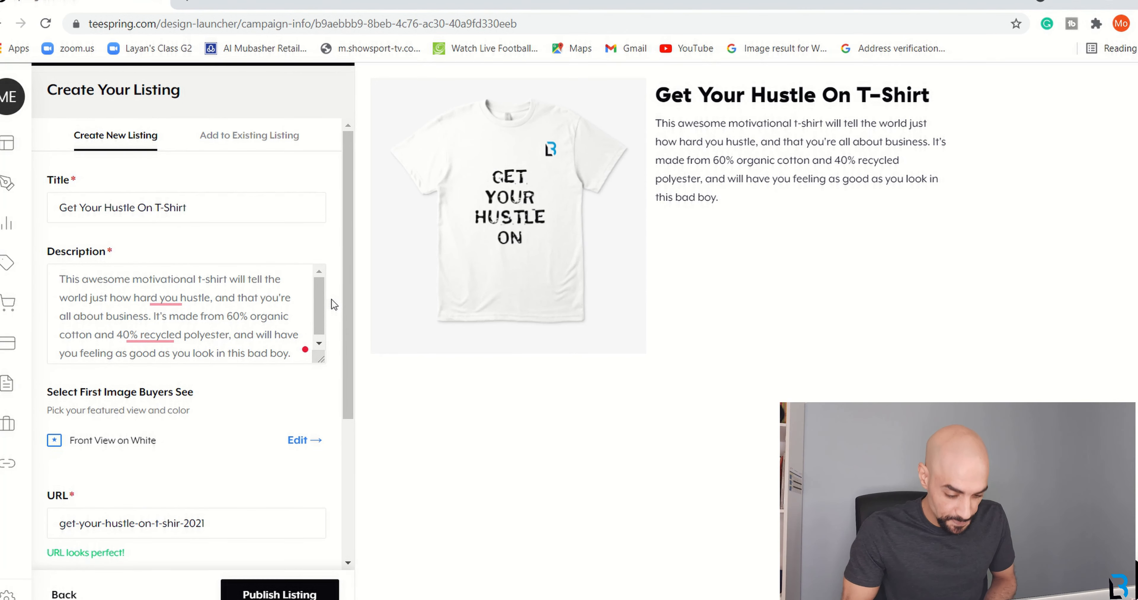
Check Visibility and the store field, publish the listing, and dismiss the samples pop-up.
left_click_drag(347, 305, 356, 396)
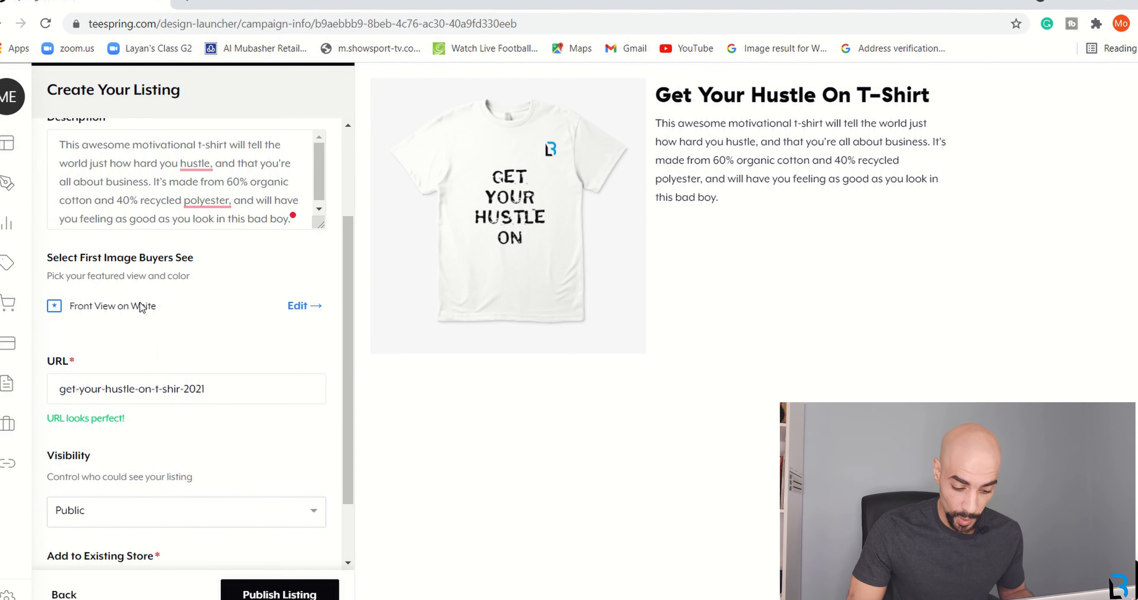
left_click_drag(345, 300, 353, 379)
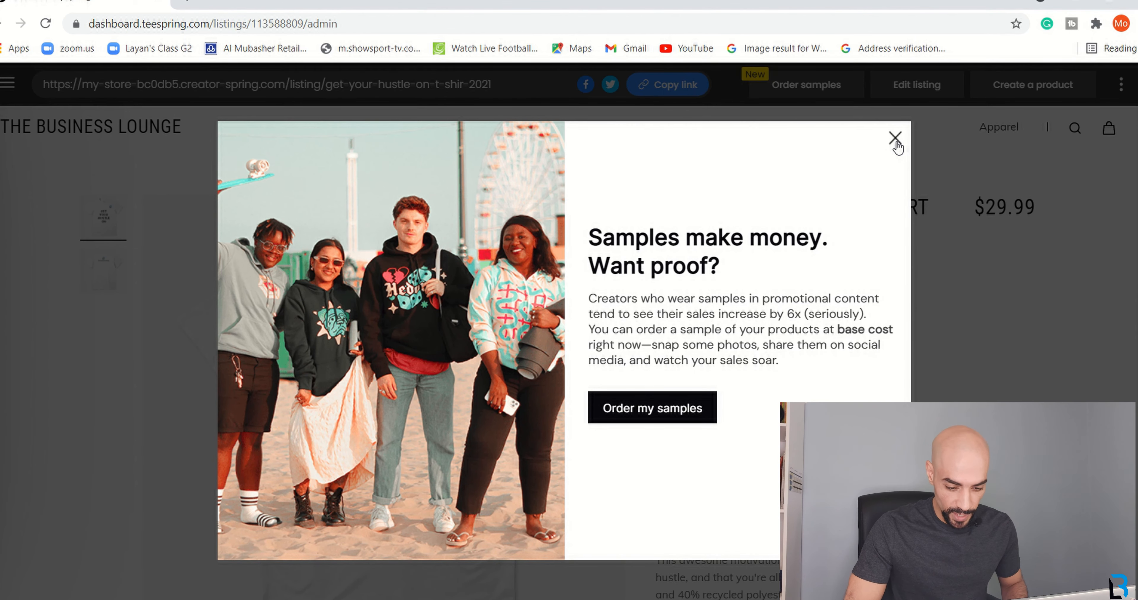
left_click(896, 139)
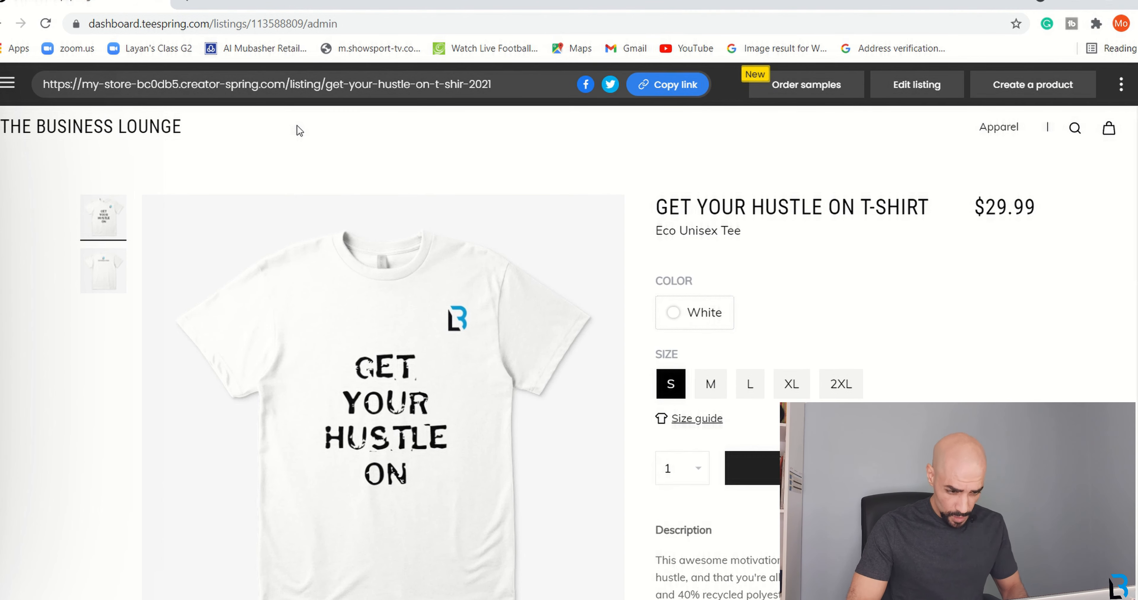
Start a new design on the blank white Samsung Tough Case from the Accessories products.
left_click(12, 86)
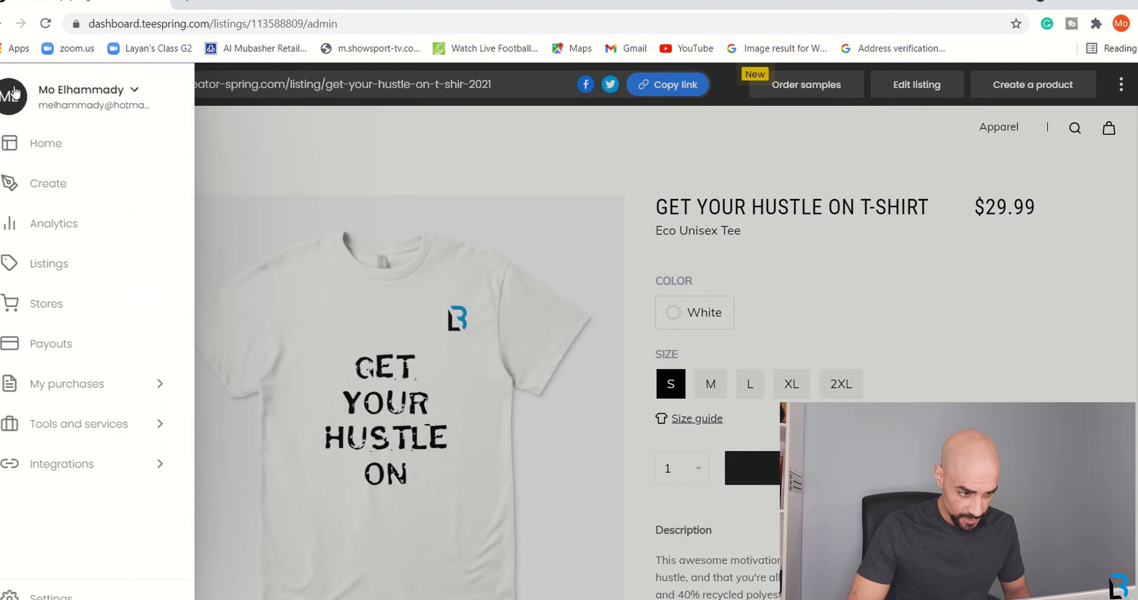
left_click(57, 189)
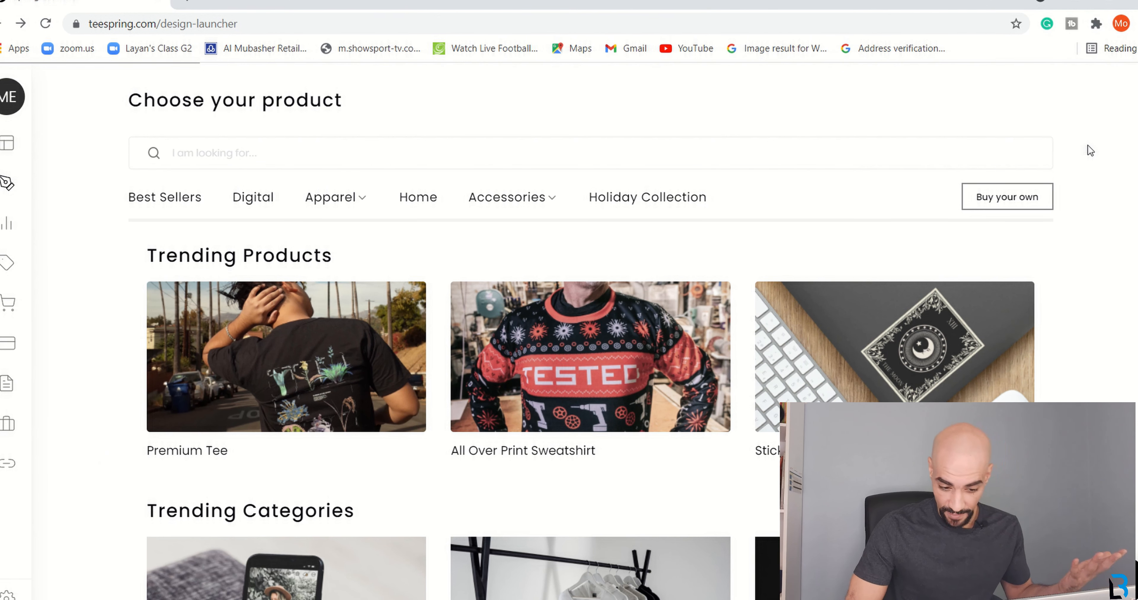
scroll(1090, 151, "down", 6)
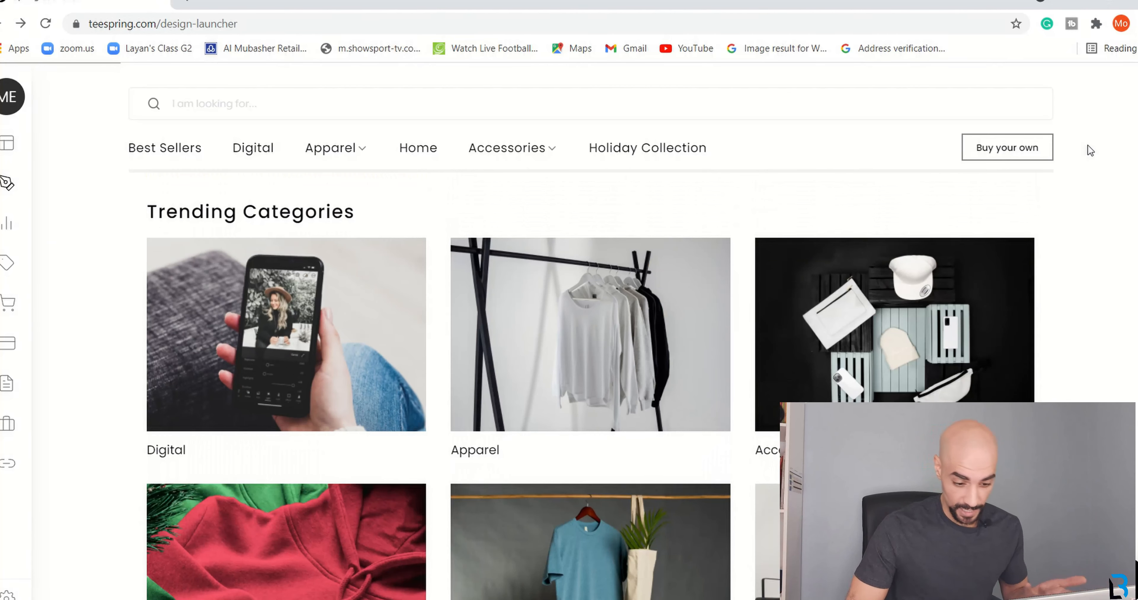
left_click(906, 309)
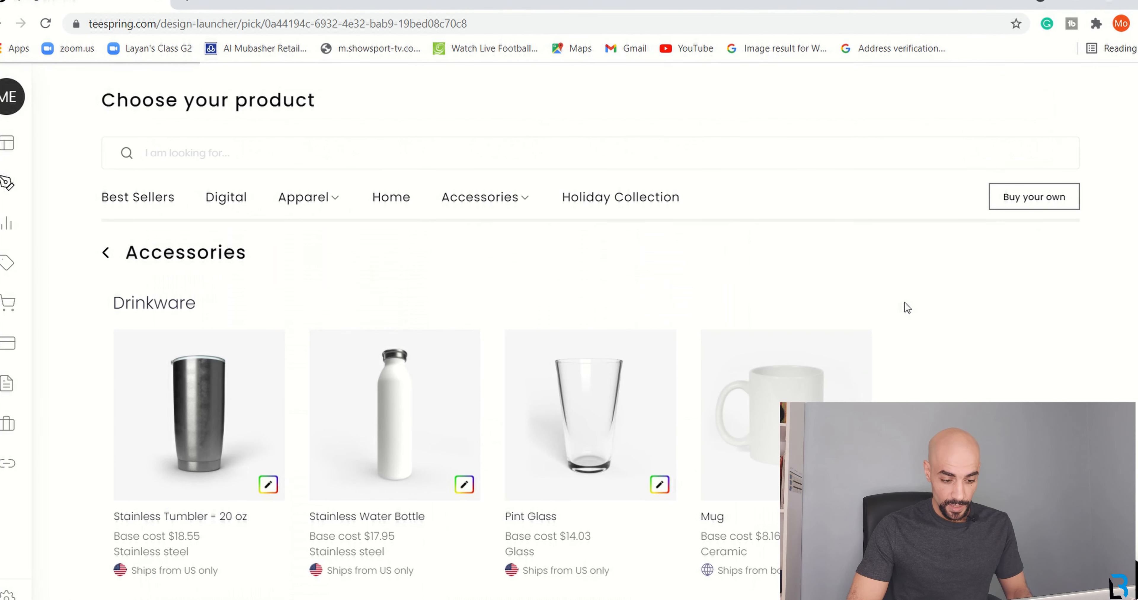
scroll(1016, 289, "down", 8)
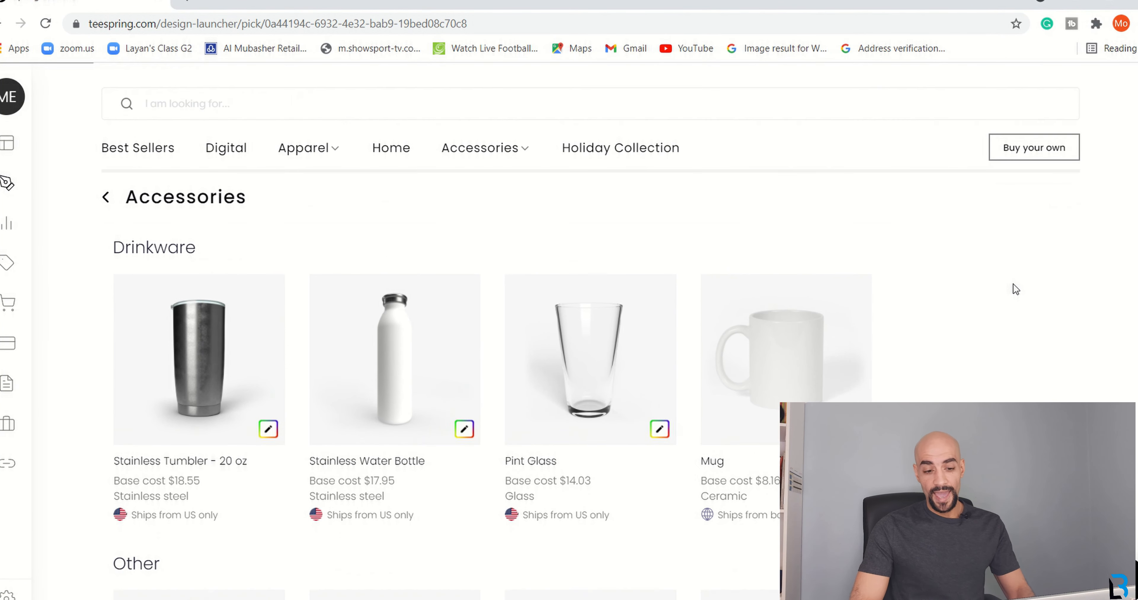
scroll(1015, 290, "down", 3)
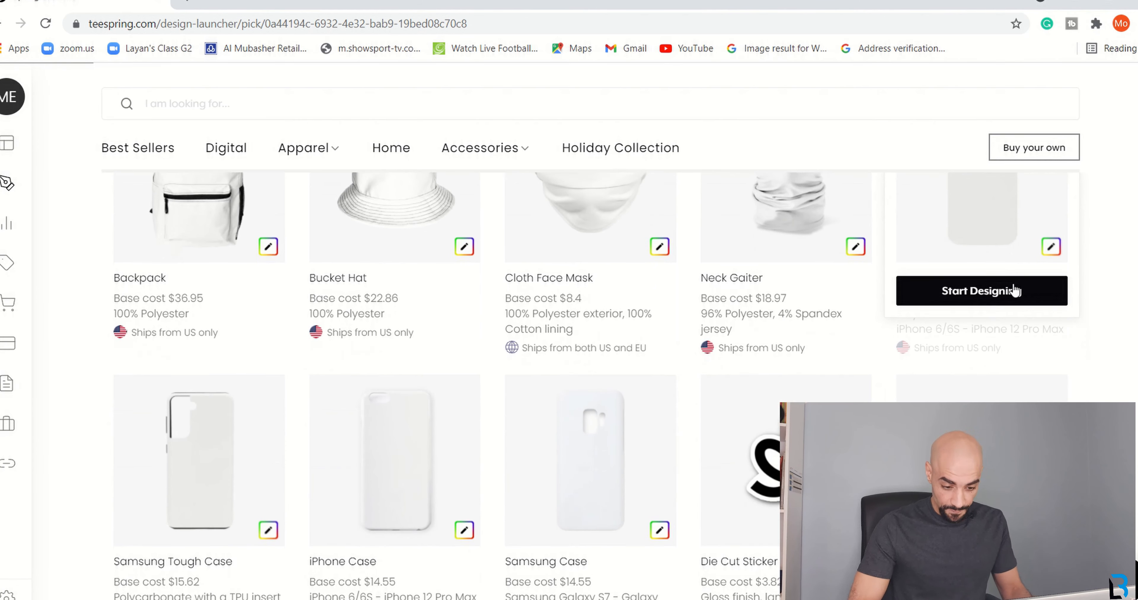
left_click(223, 418)
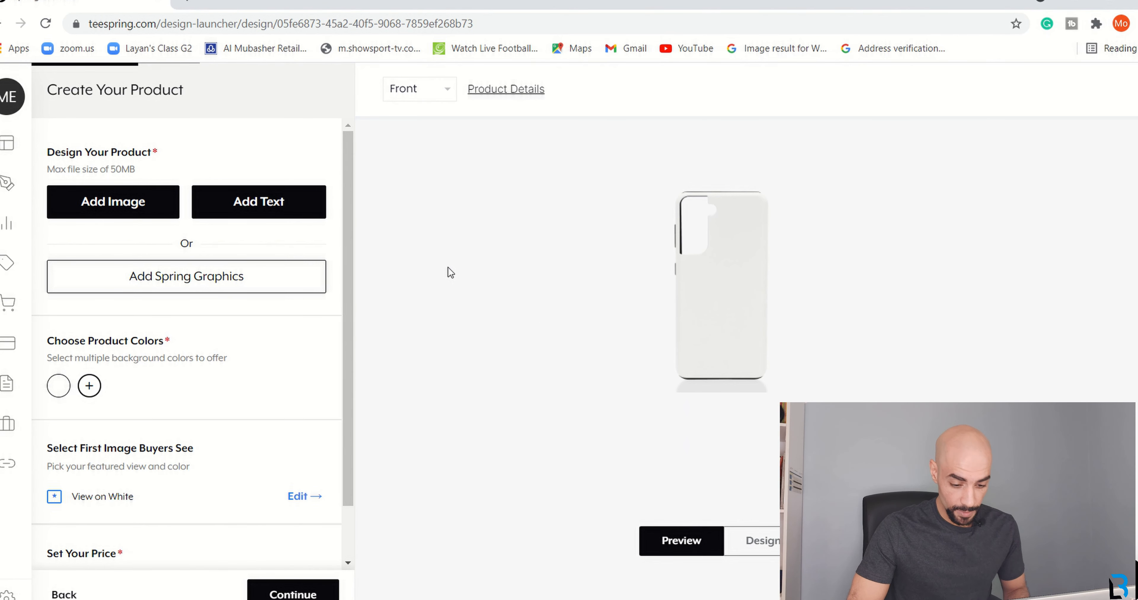
Add the BL-Light (2) logo image to the phone case and check it in the 3D preview.
left_click(91, 208)
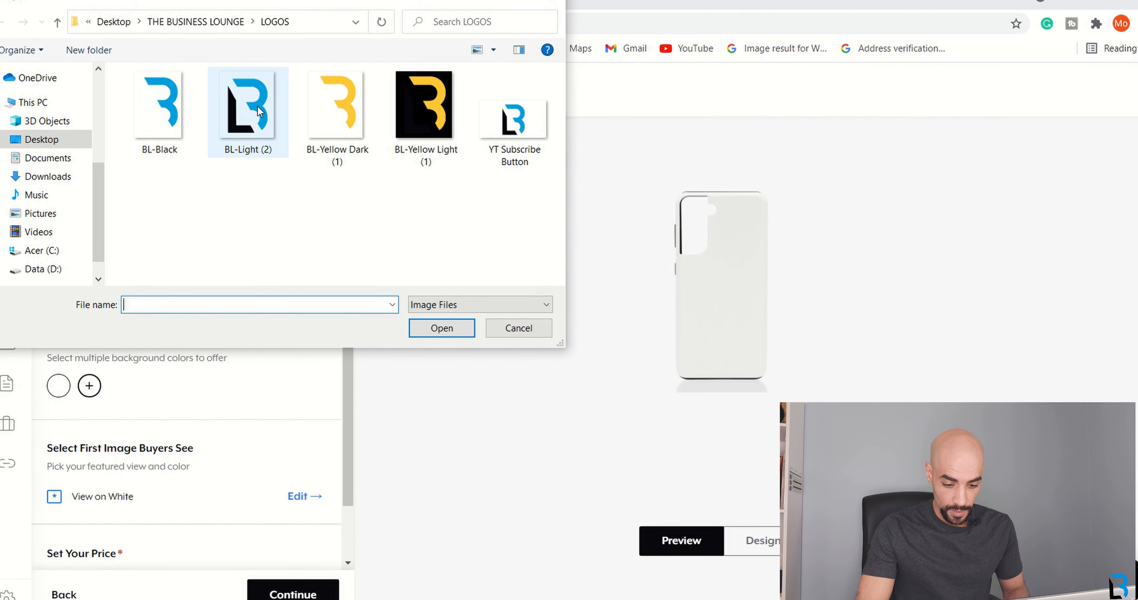
double_click(257, 106)
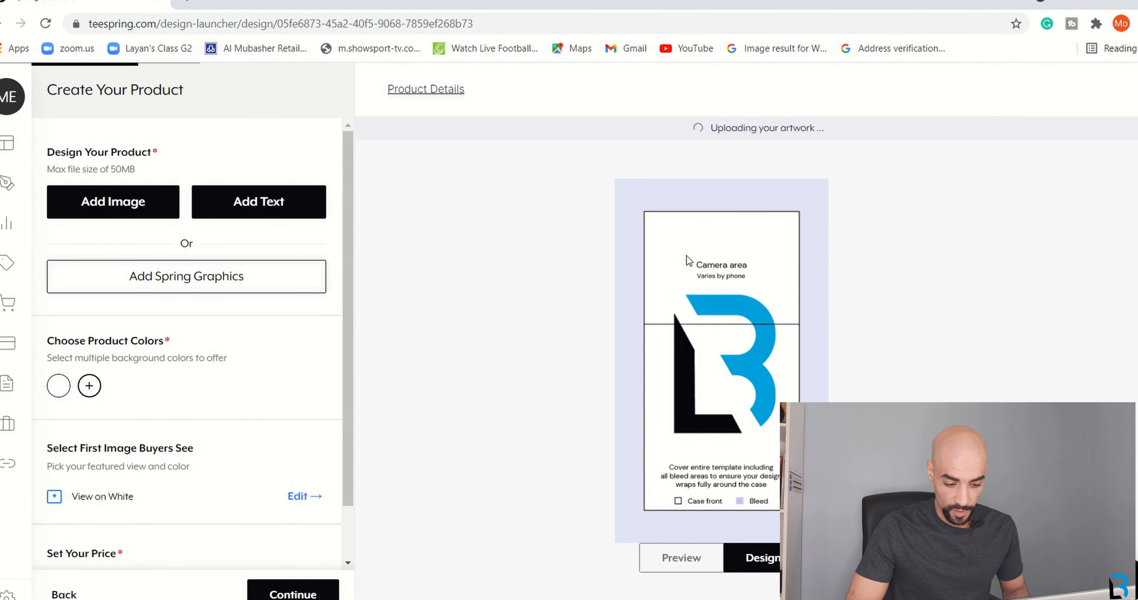
left_click(682, 559)
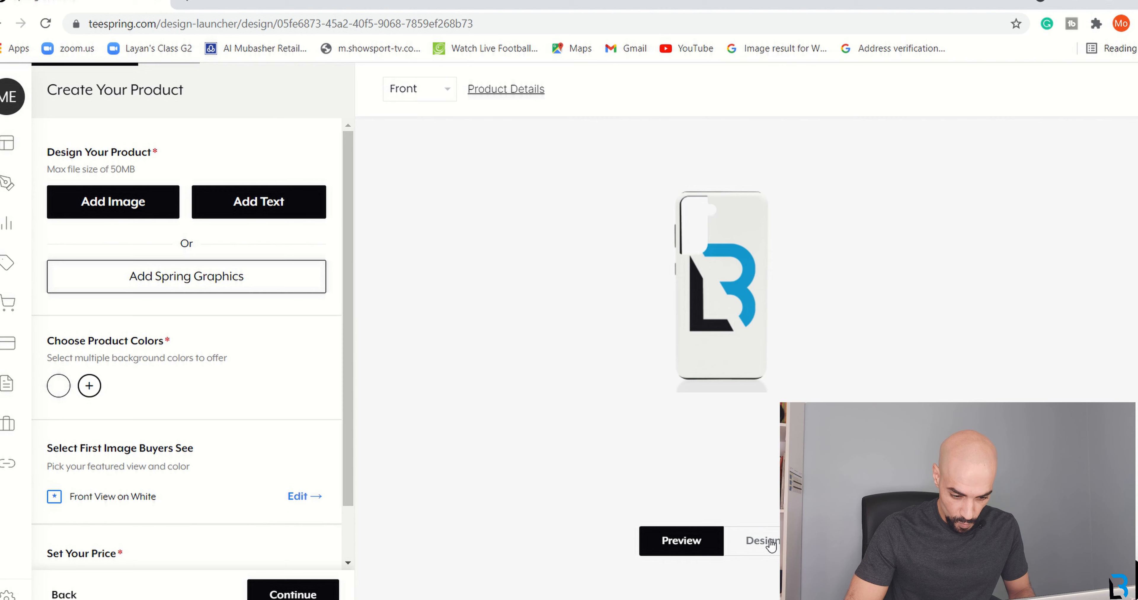
left_click(759, 541)
Resize the BL logo to 2.07" x 2.53" below the camera area and add a text object.
left_click_drag(790, 445, 755, 402)
left_click_drag(714, 348, 732, 389)
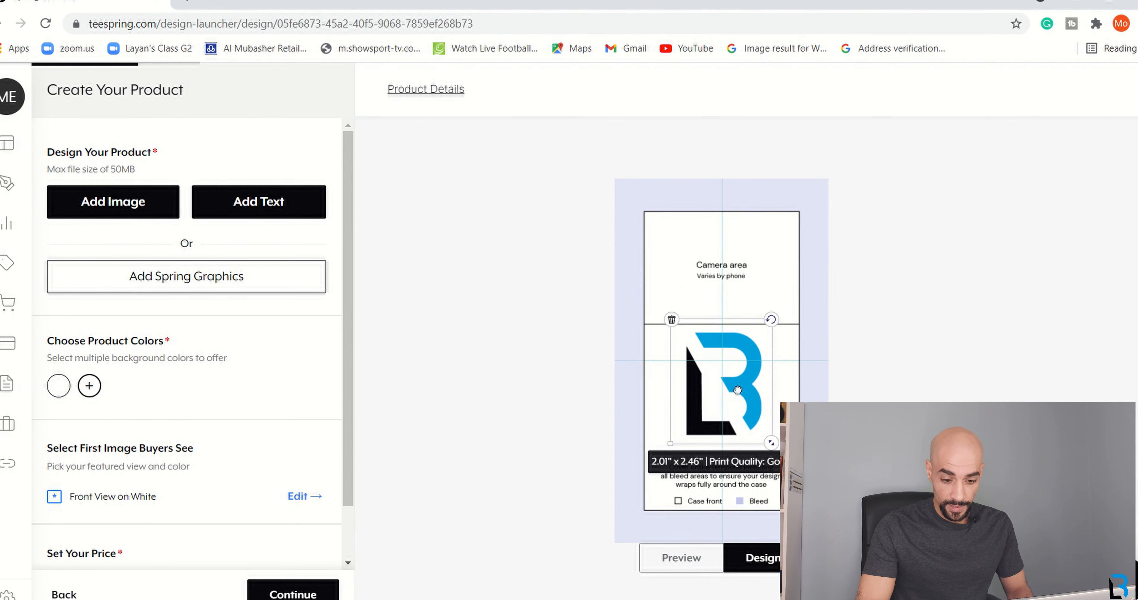
left_click_drag(773, 443, 774, 447)
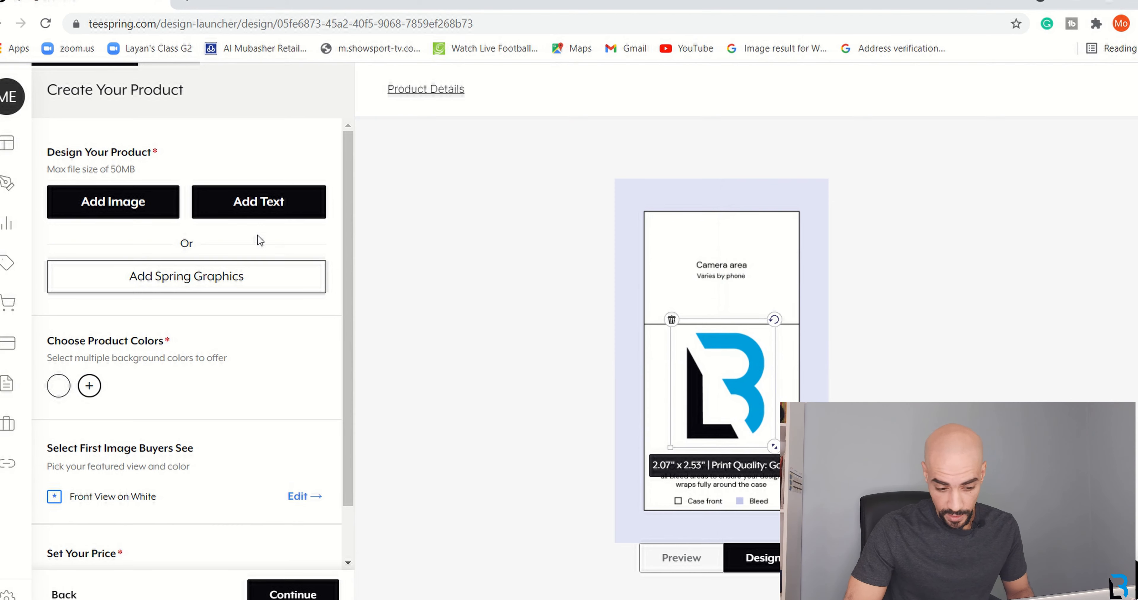
left_click(258, 208)
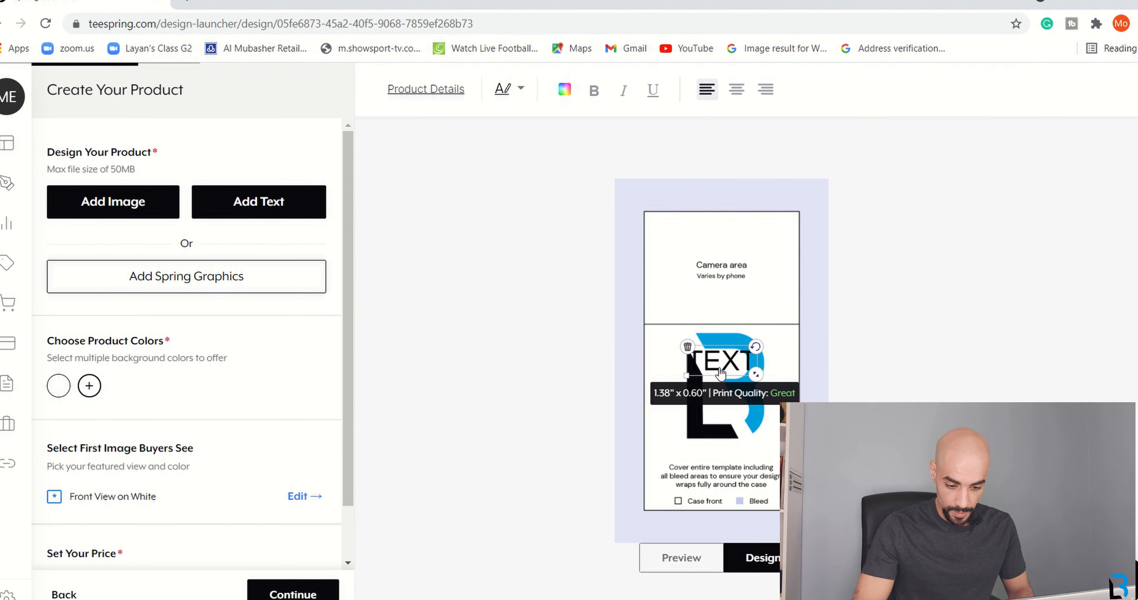
Replace the placeholder text with 'THE BUSINESS LOUNGE' and shrink the text box to fit the case.
double_click(721, 373)
key("Caps_Lock")
type("THE BUSIN")
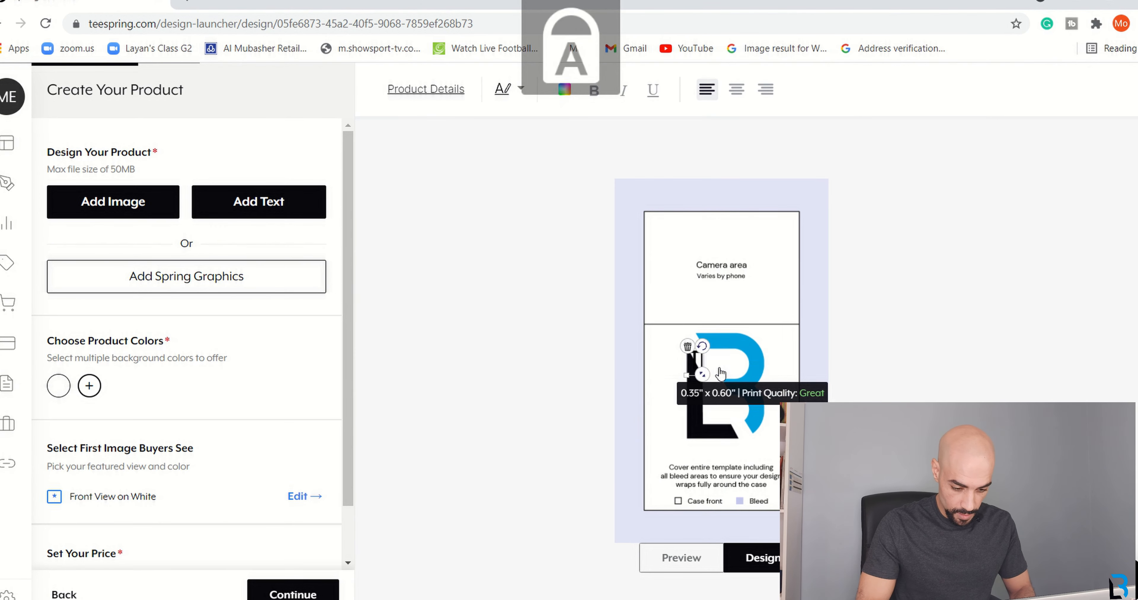
type("ESS LOUNGE")
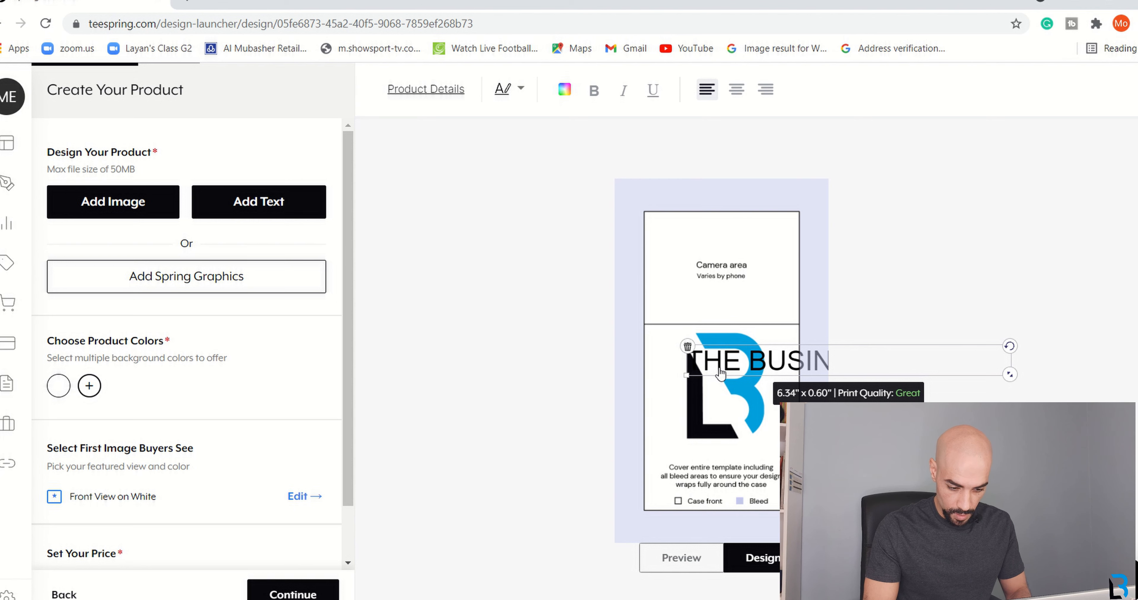
left_click_drag(1010, 374, 751, 448)
Set the text font to Vera Sans and size it about 2.97" x 0.28", centred under the logo.
left_click(521, 90)
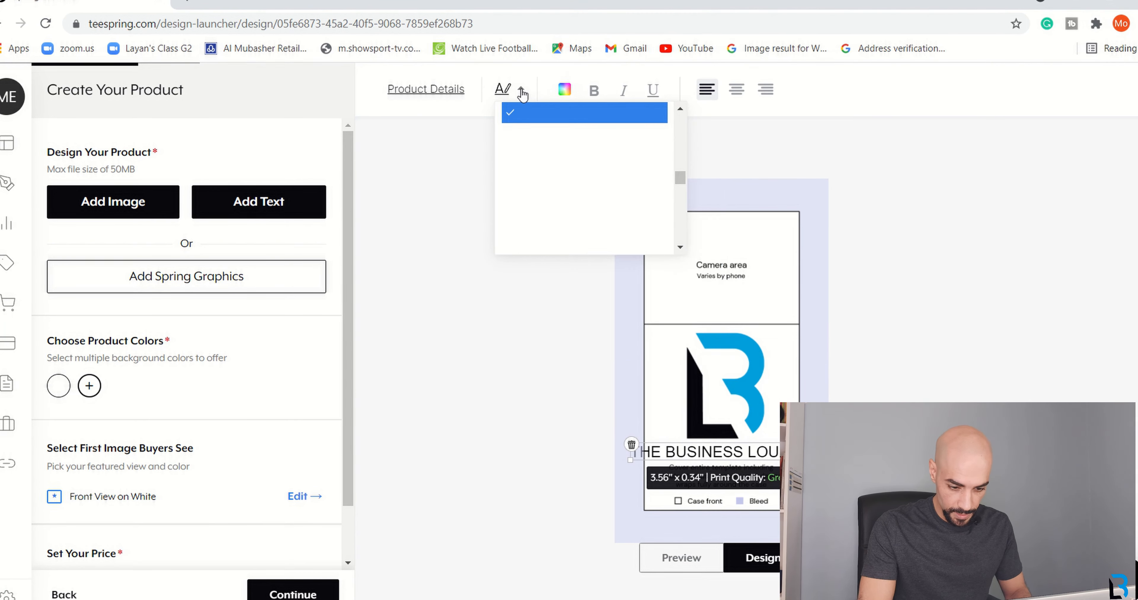
left_click_drag(681, 181, 680, 244)
double_click(680, 111)
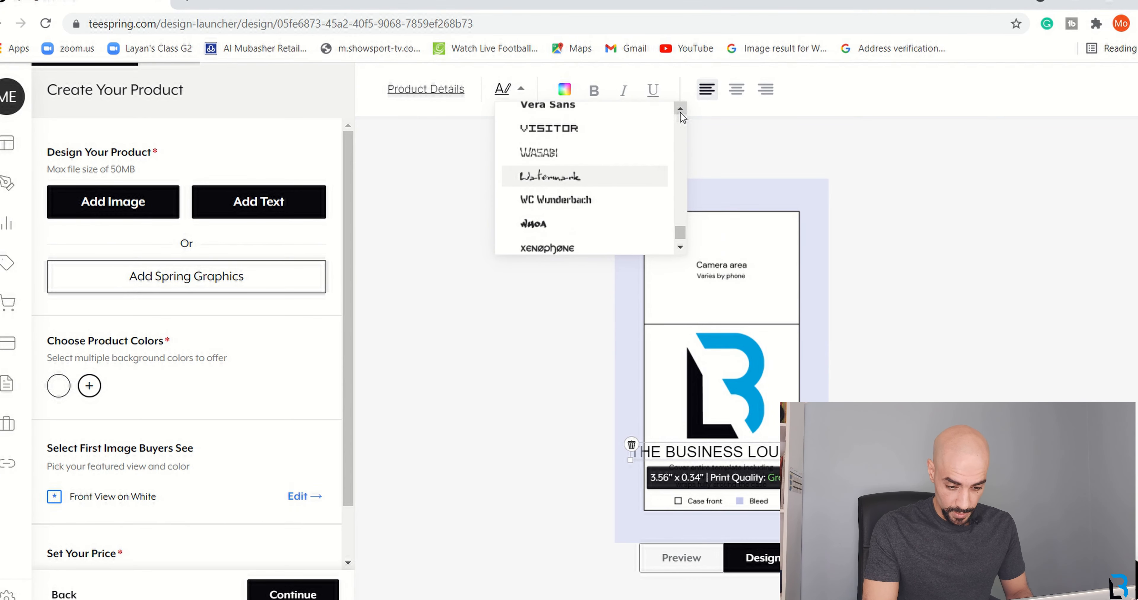
left_click(567, 112)
left_click_drag(831, 461, 739, 449)
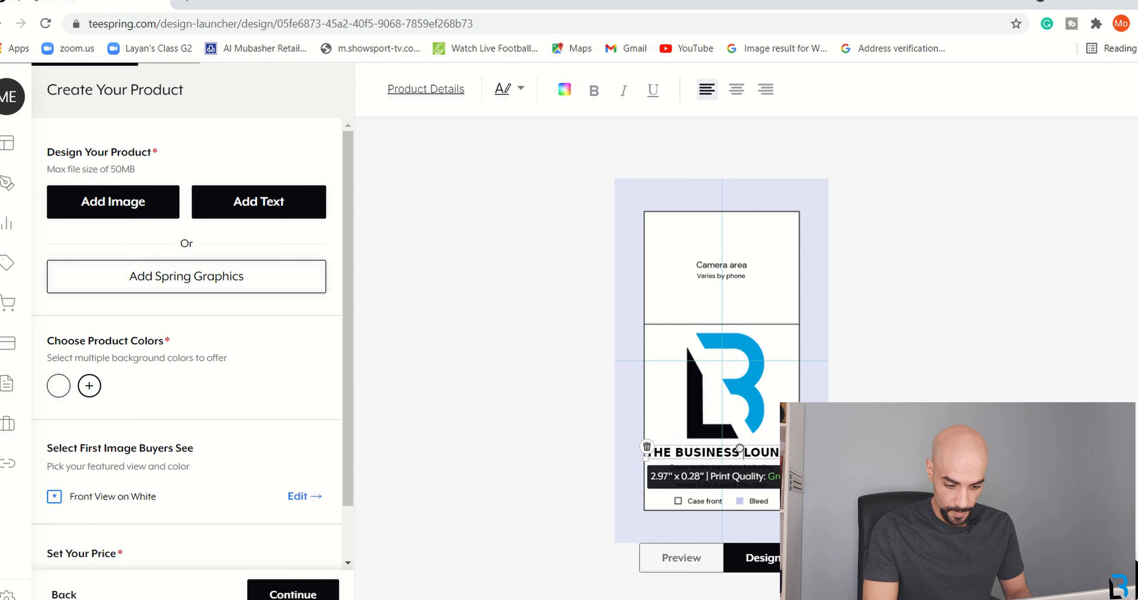
Preview the case mockup showing the logo and text, then go back to the design template.
left_click(734, 524)
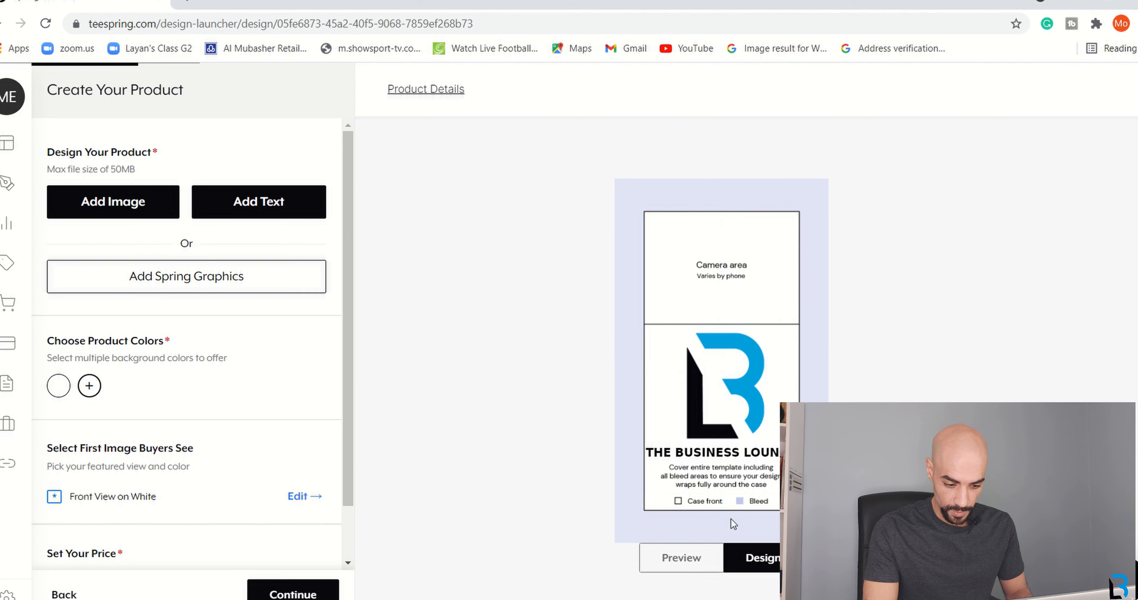
left_click(680, 570)
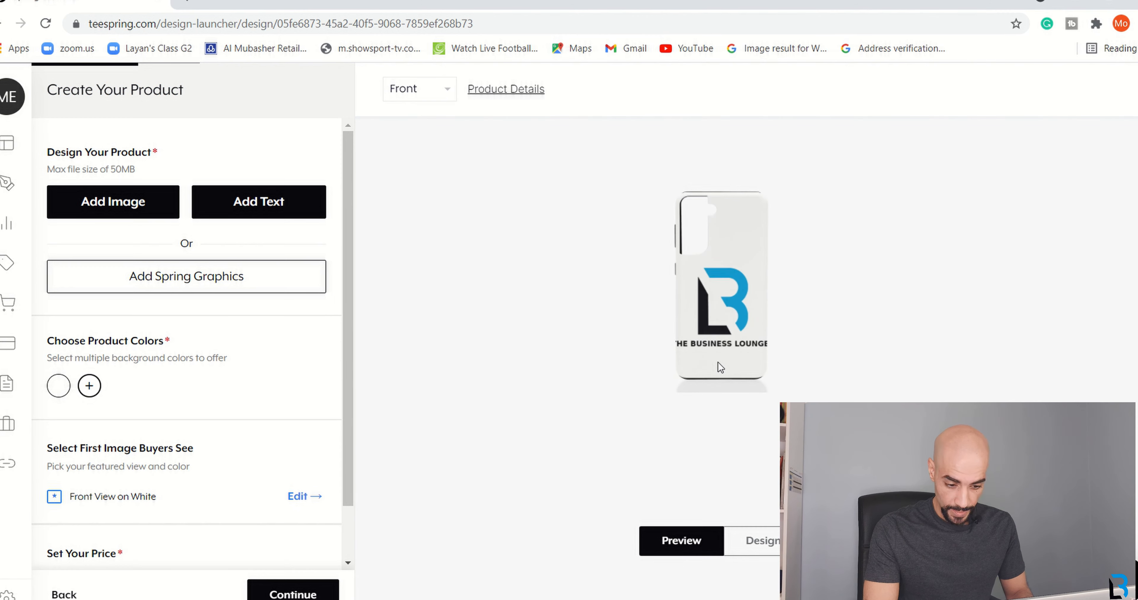
left_click(754, 542)
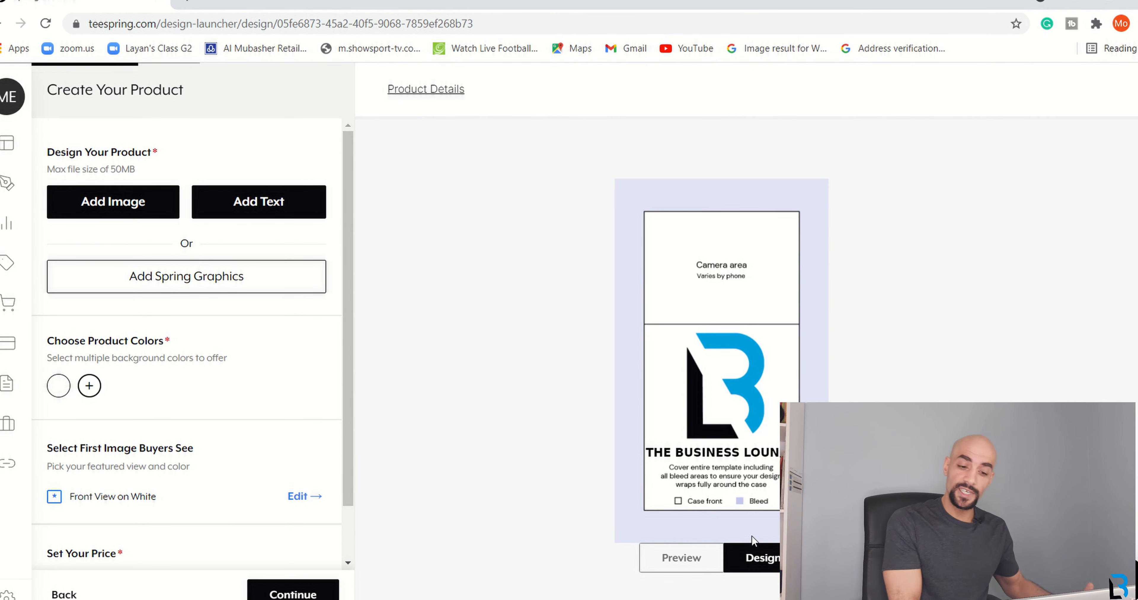